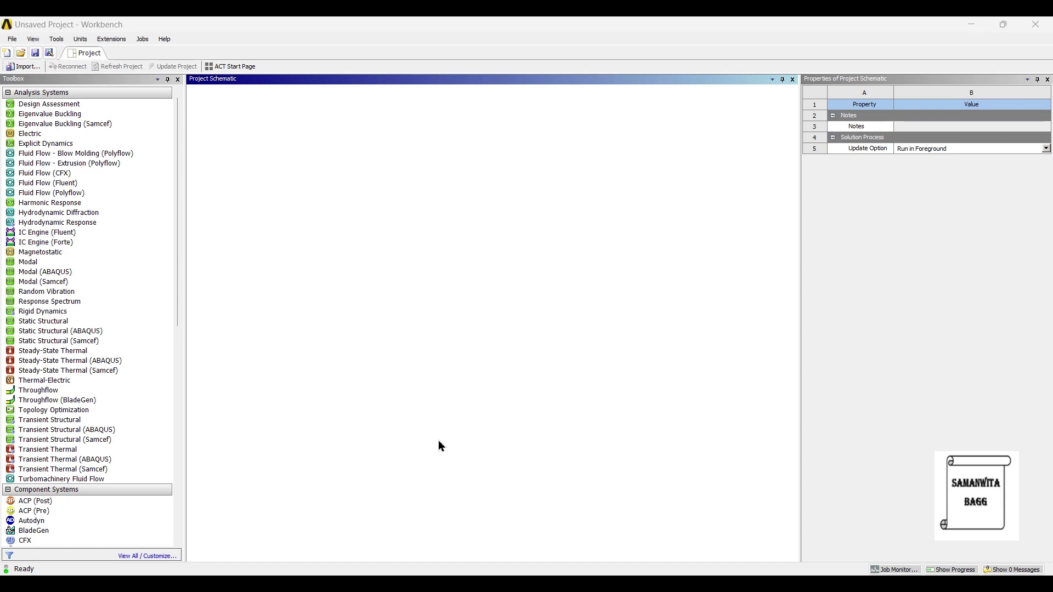
- Add a Static Structural analysis system and open its Engineering Data
double_click(90, 323)
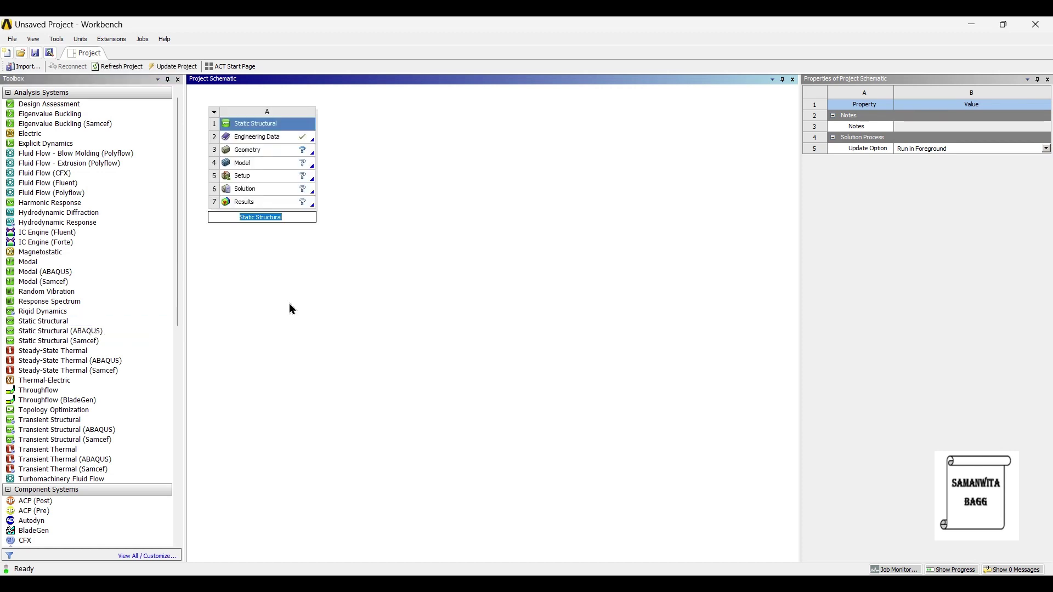
double_click(265, 137)
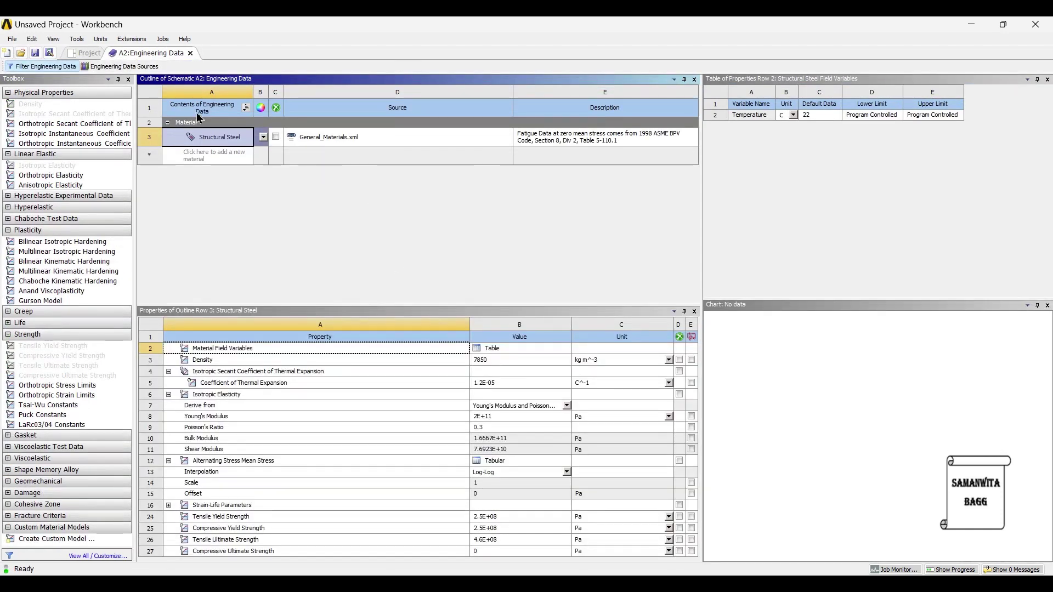
- Browse the General Materials library in Engineering Data Sources, then return to the project schematic
click(116, 66)
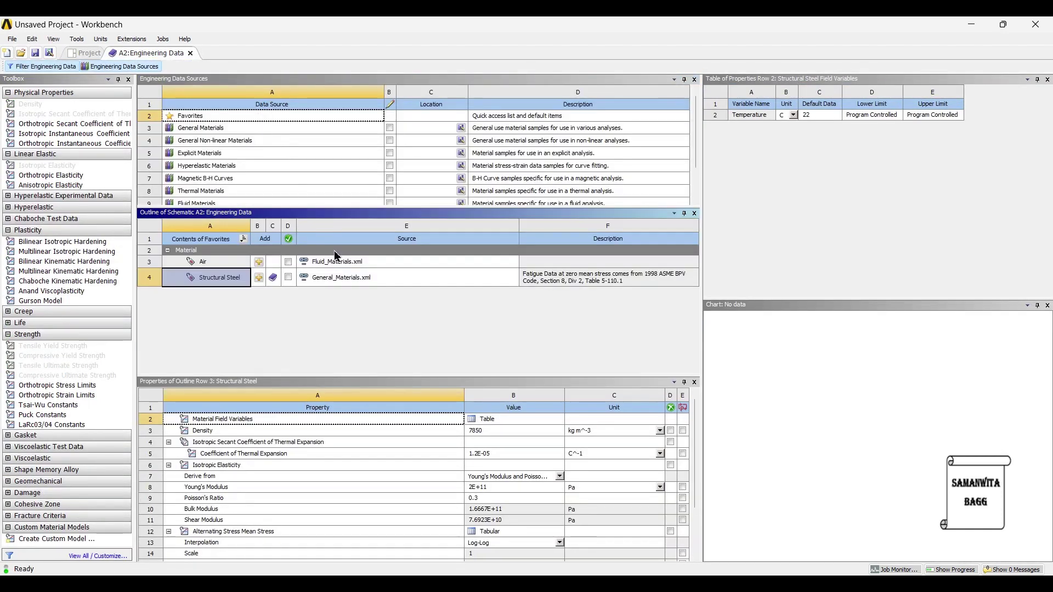
click(236, 128)
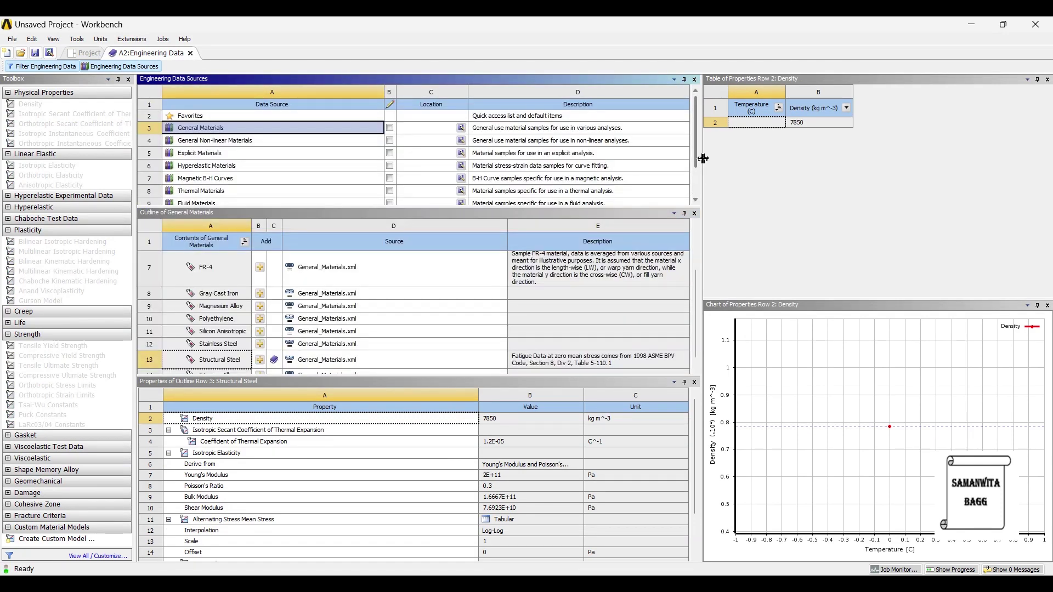
drag(702, 159, 792, 158)
scroll(215, 315, up, 2)
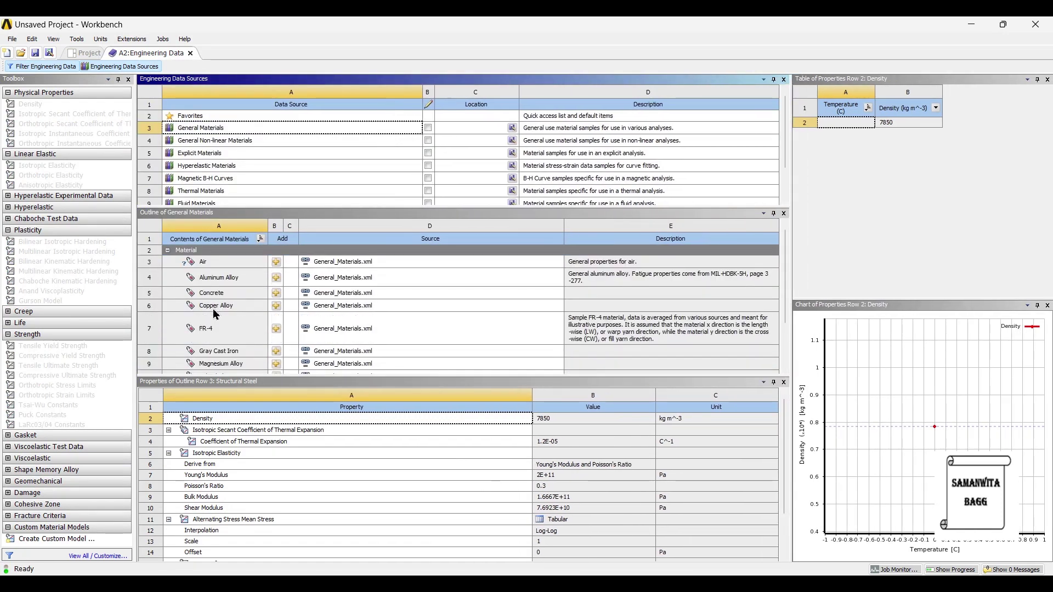
scroll(277, 284, down, 2)
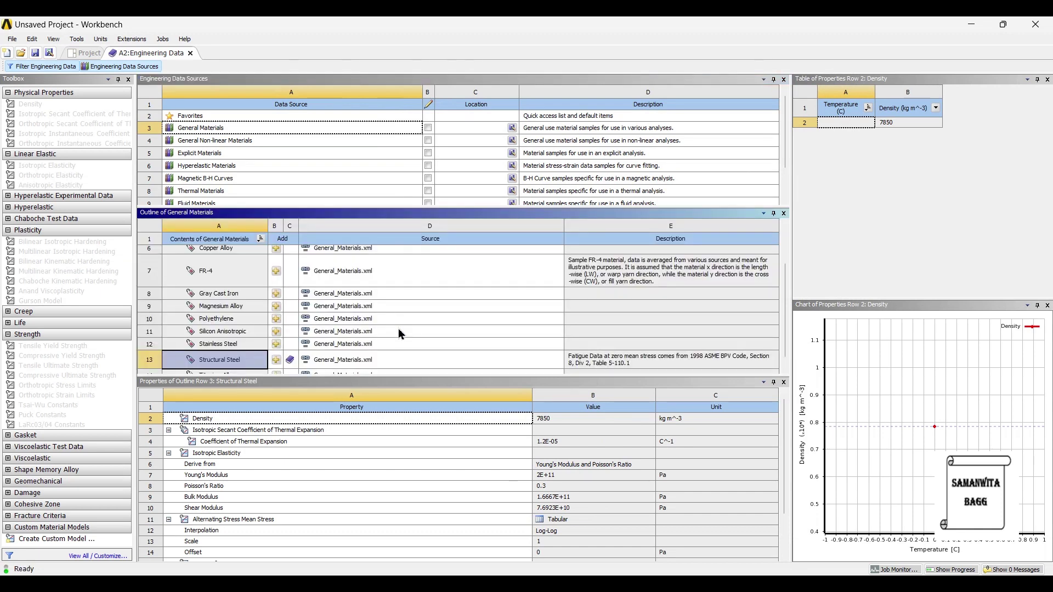
scroll(399, 334, up, 2)
click(83, 52)
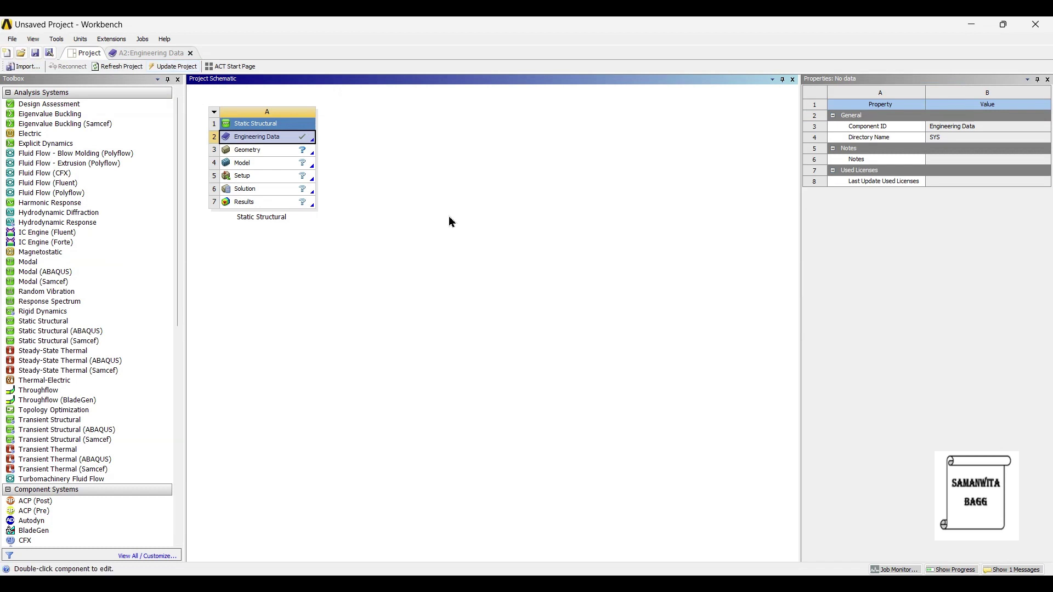
- Import Piston Assy.step as the system's geometry and open the model in Mechanical
click(269, 151)
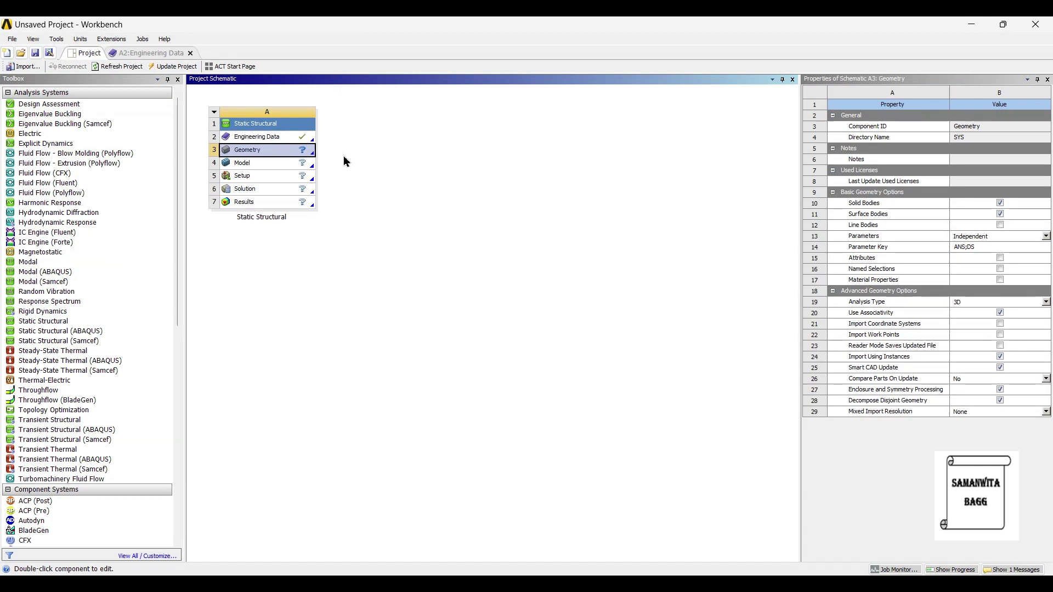
right_click(267, 152)
mouse_move(348, 182)
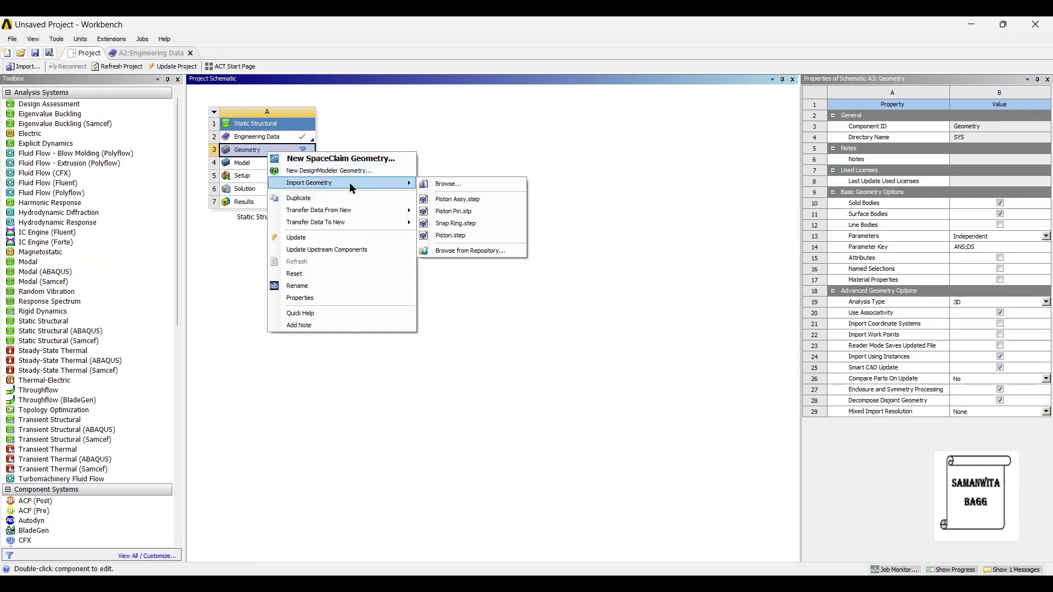
click(461, 201)
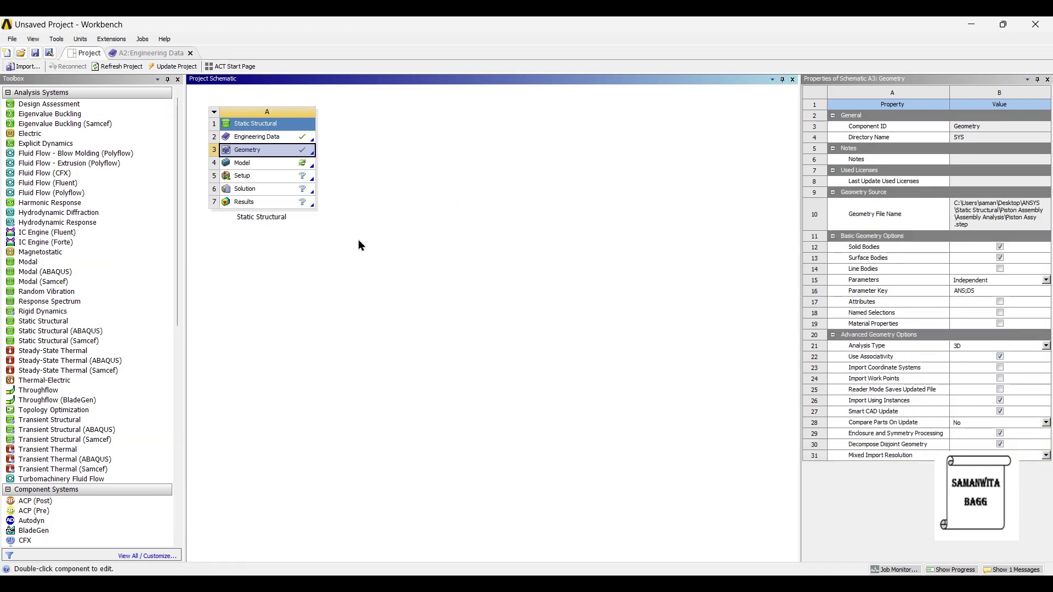
double_click(267, 164)
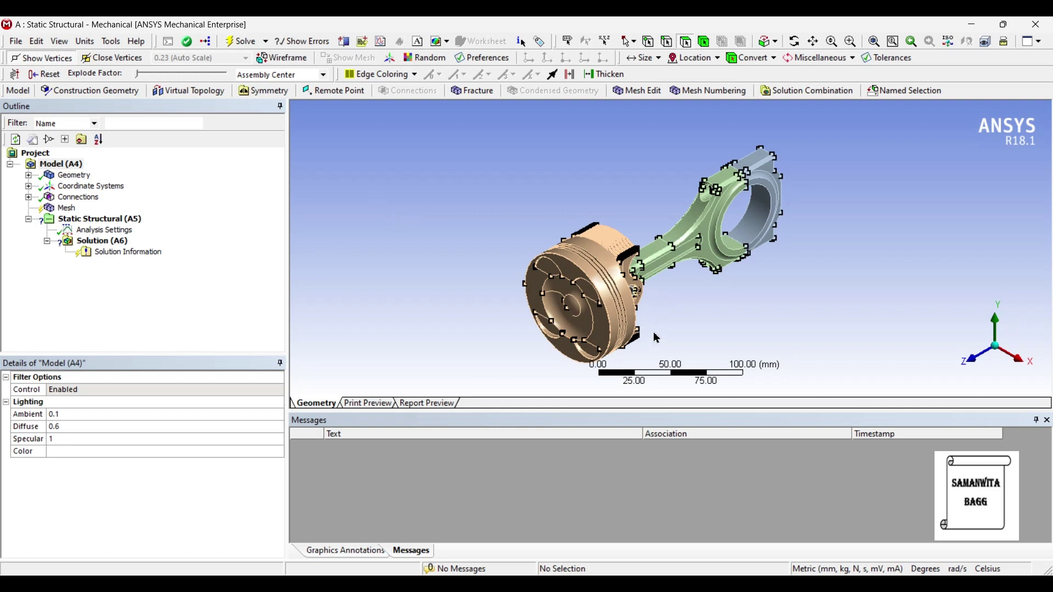
- Suppress the Wrist Pin, Snap Ring 2 and Snap Ring 1 bodies
middle_drag(657, 337, 713, 230)
click(1030, 303)
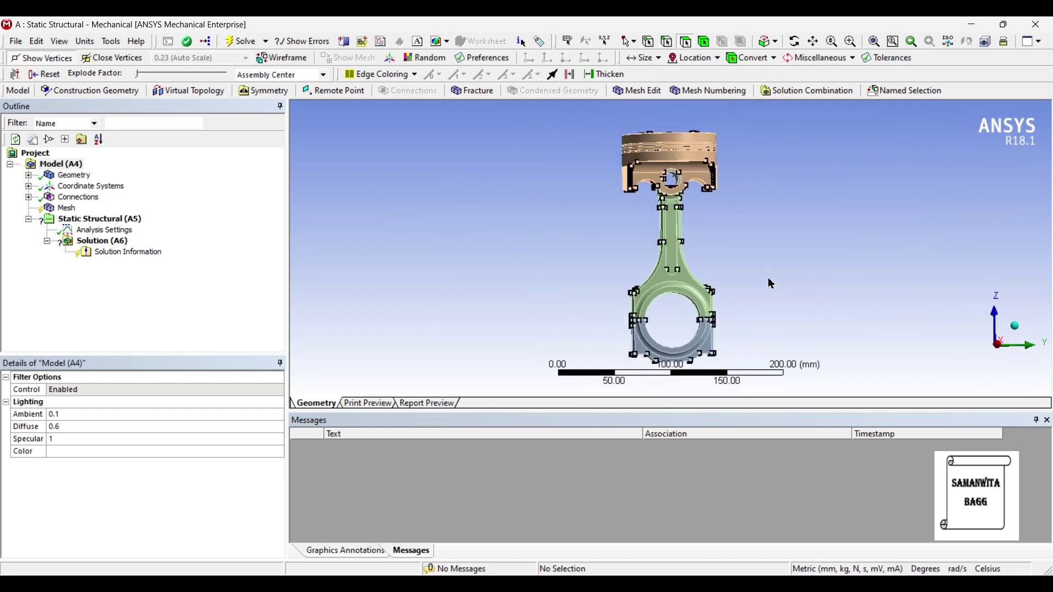
scroll(775, 283, down, 1)
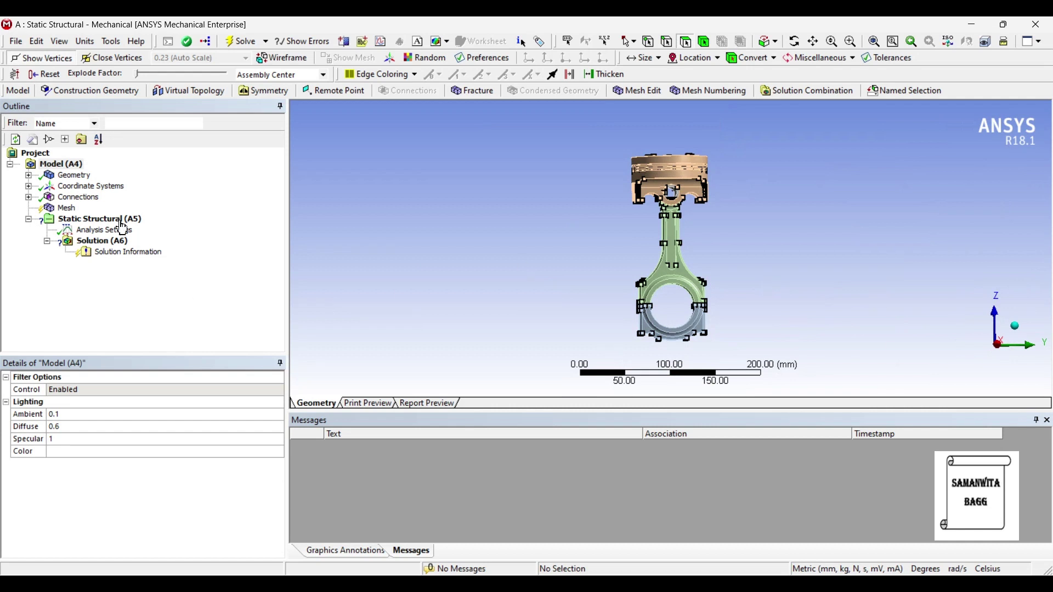
click(28, 176)
click(92, 187)
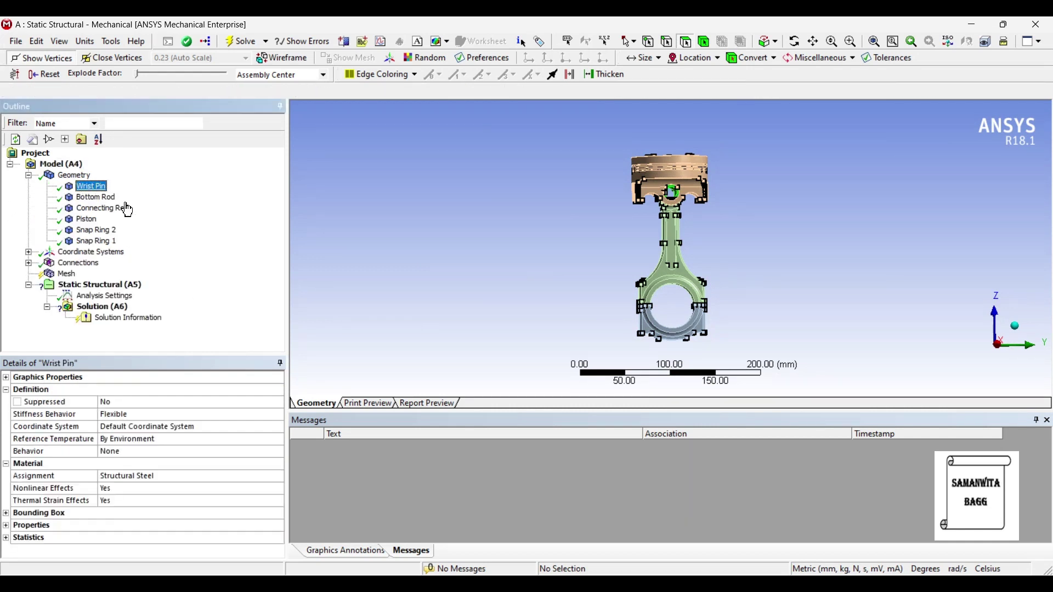
right_click(99, 186)
click(156, 329)
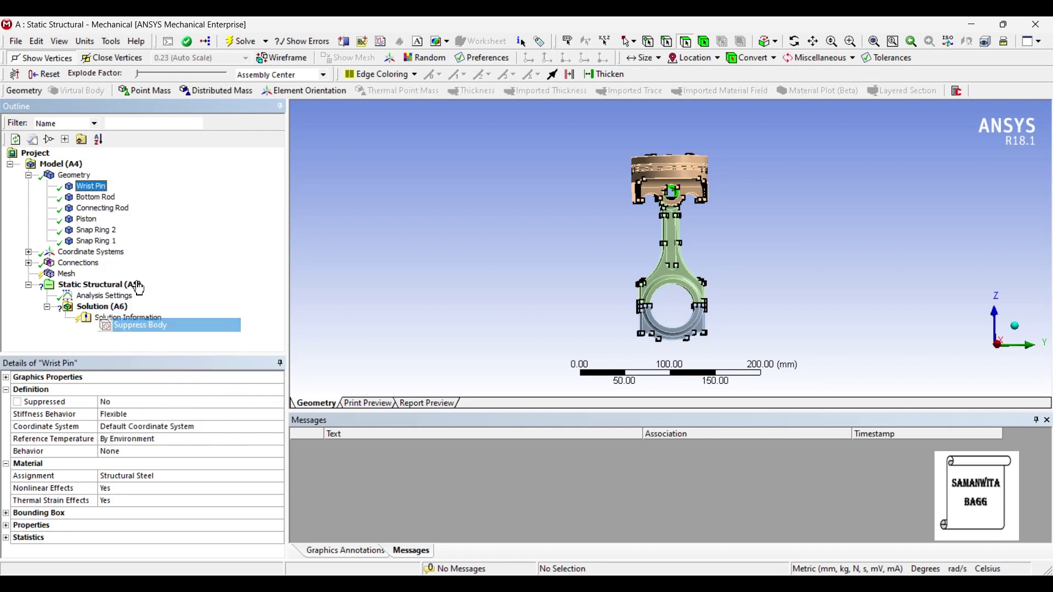
right_click(107, 230)
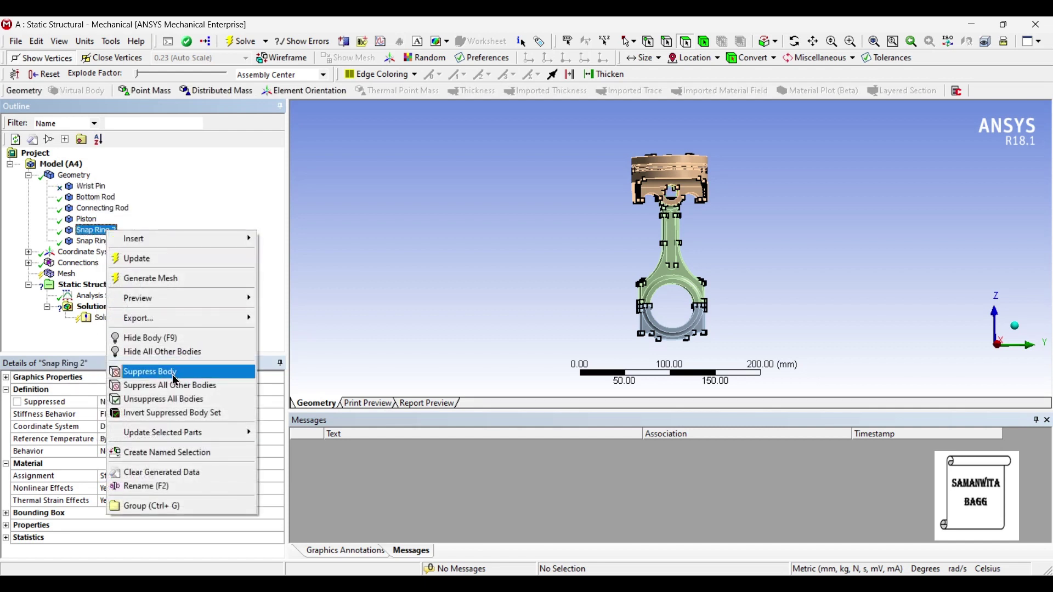
click(176, 378)
right_click(110, 242)
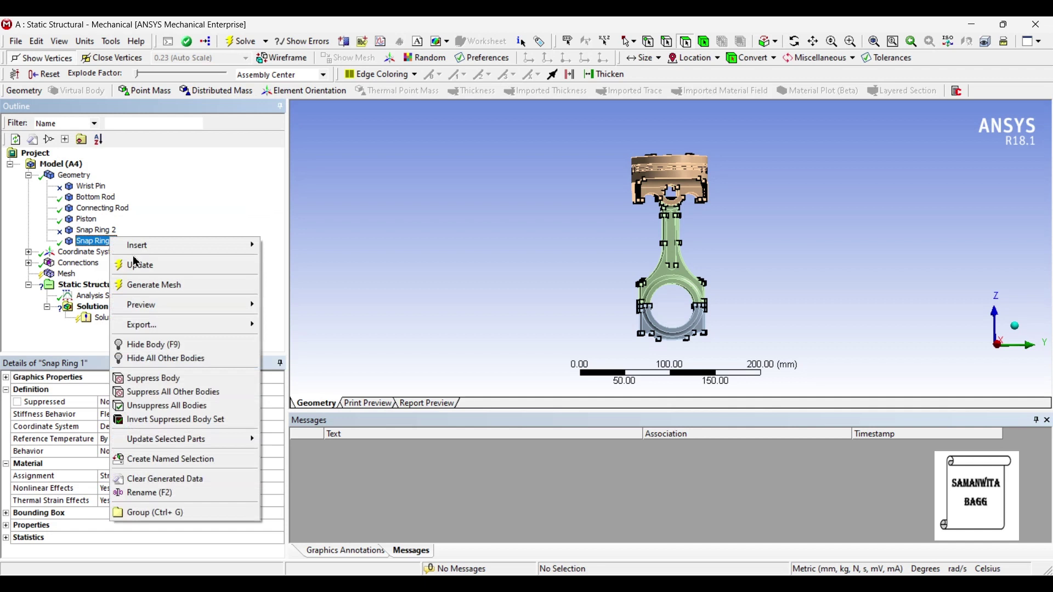
click(163, 378)
- Assign Aluminum Alloy to the Bottom Rod, Connecting Rod and Piston bodies
click(104, 199)
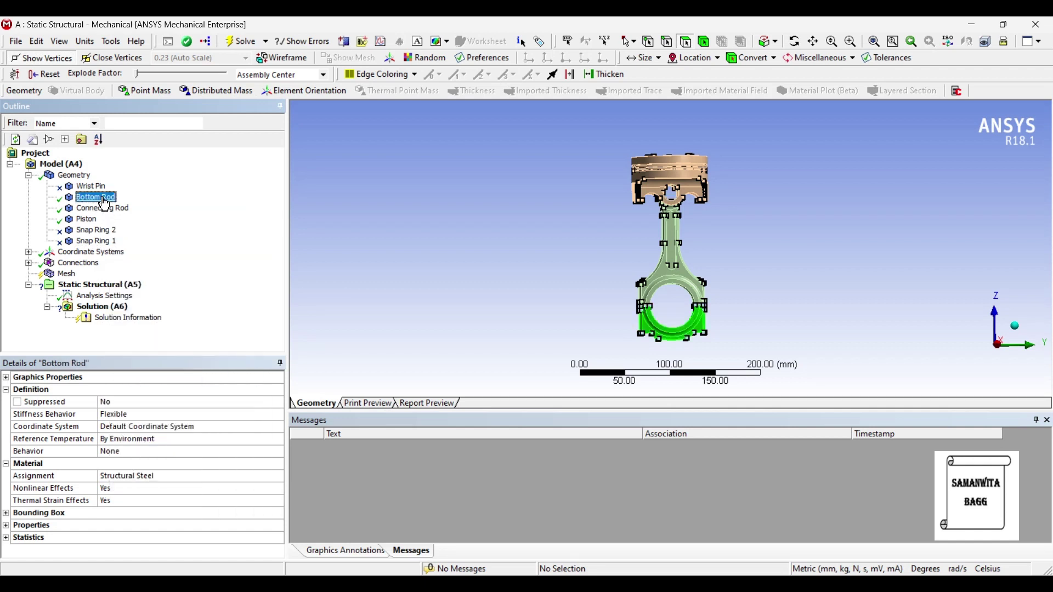
click(184, 481)
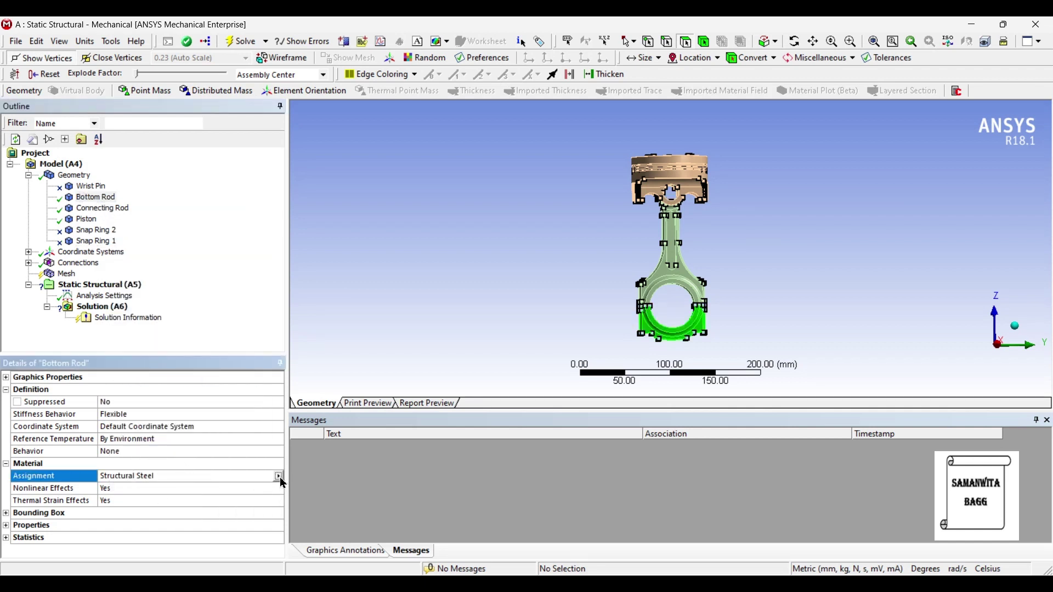
click(280, 478)
click(317, 536)
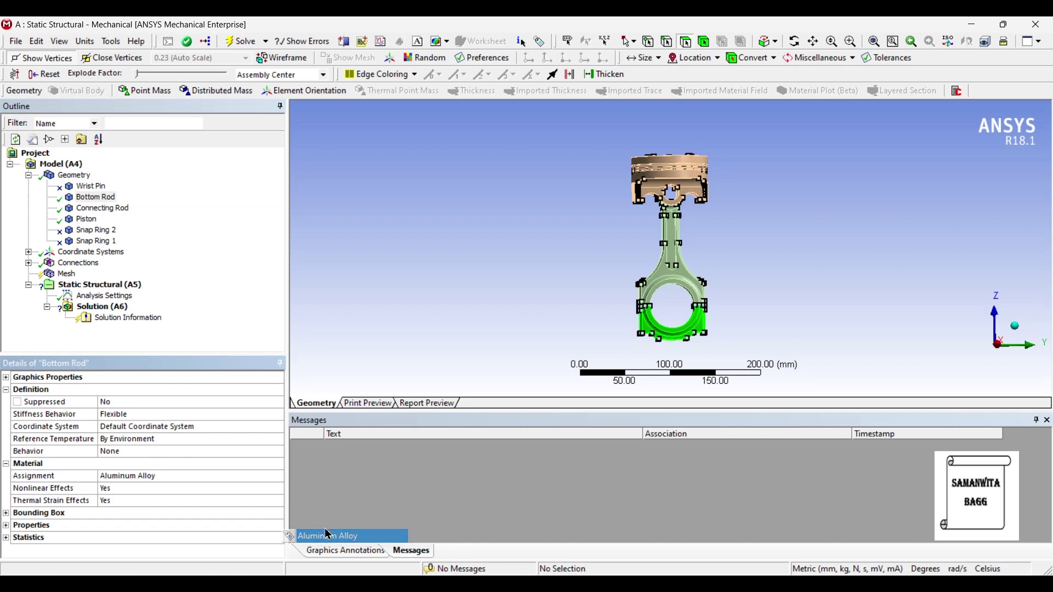
click(129, 214)
click(219, 477)
click(279, 477)
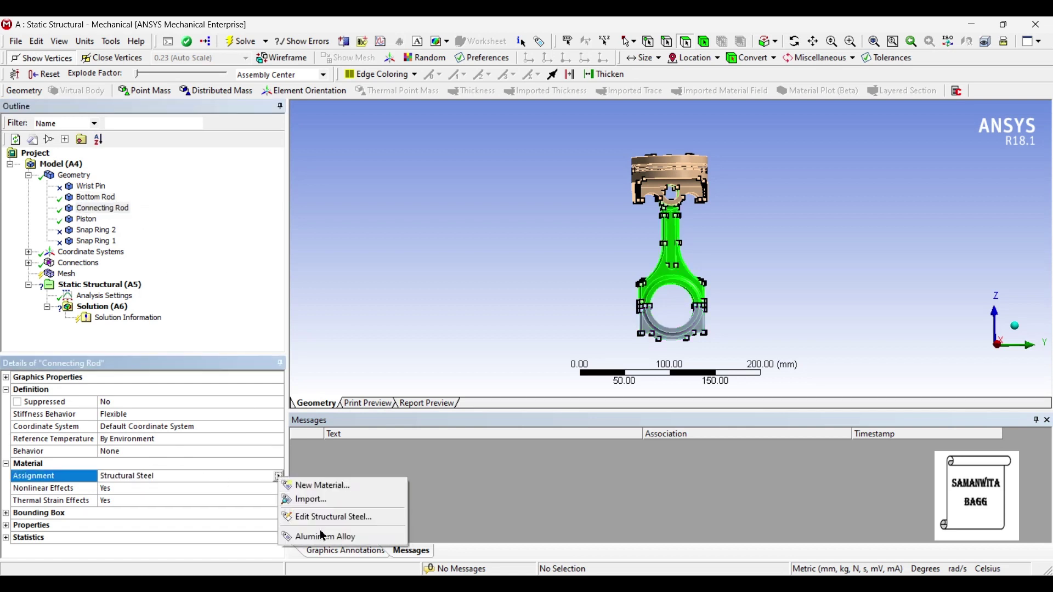
click(323, 537)
click(88, 220)
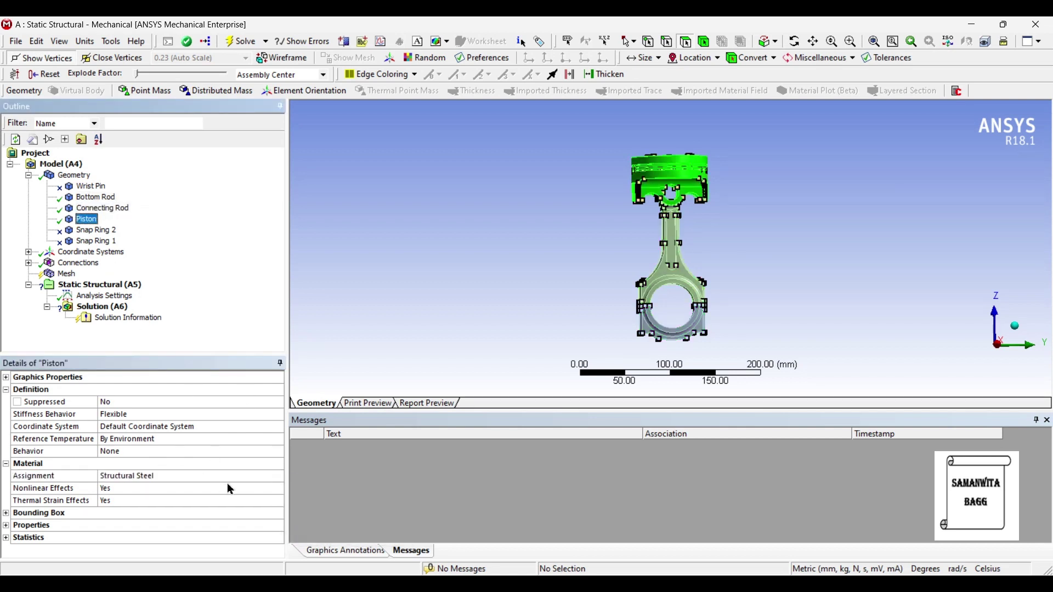
click(264, 477)
click(279, 477)
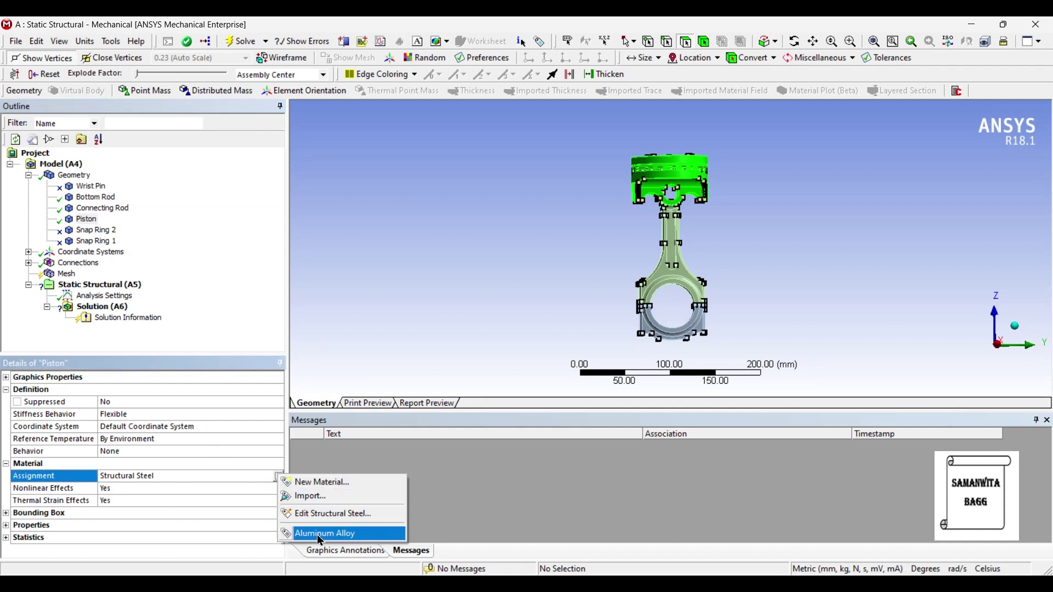
click(323, 537)
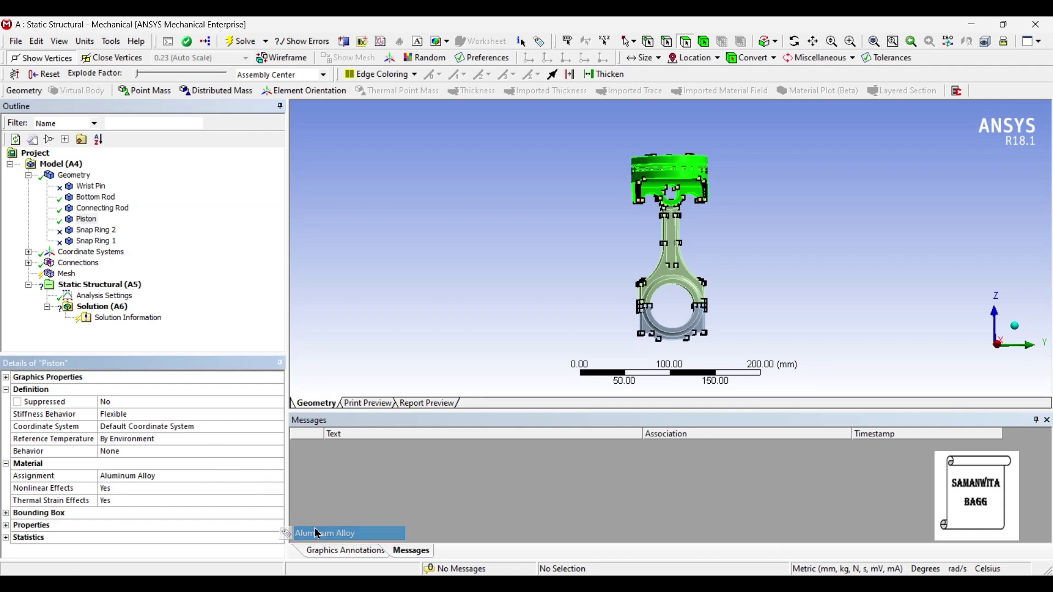
- Set the mesh Sizing Relevance Center to Fine and generate the mesh
click(67, 275)
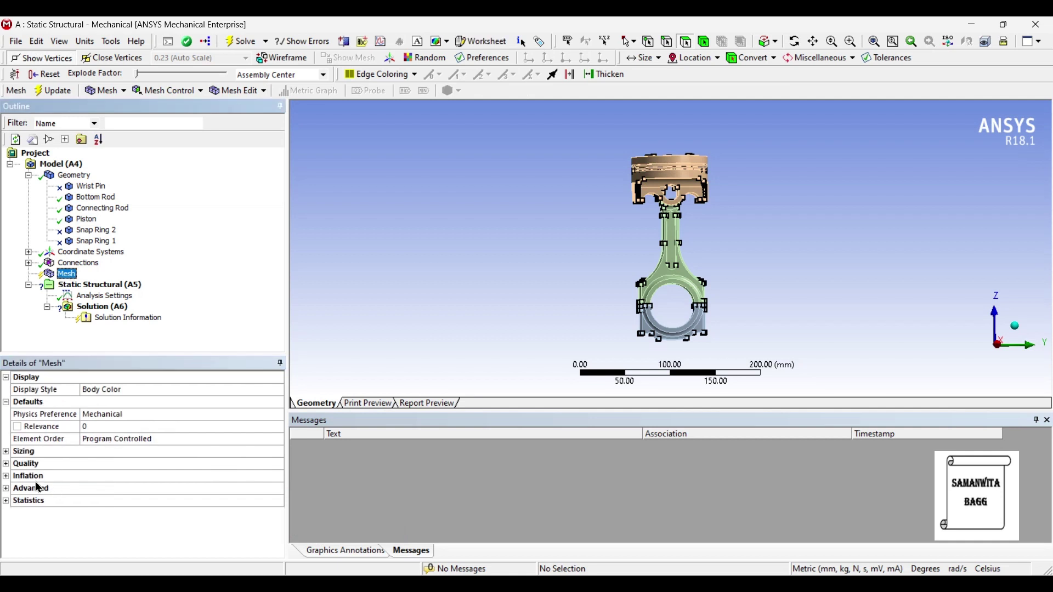
click(8, 453)
click(115, 476)
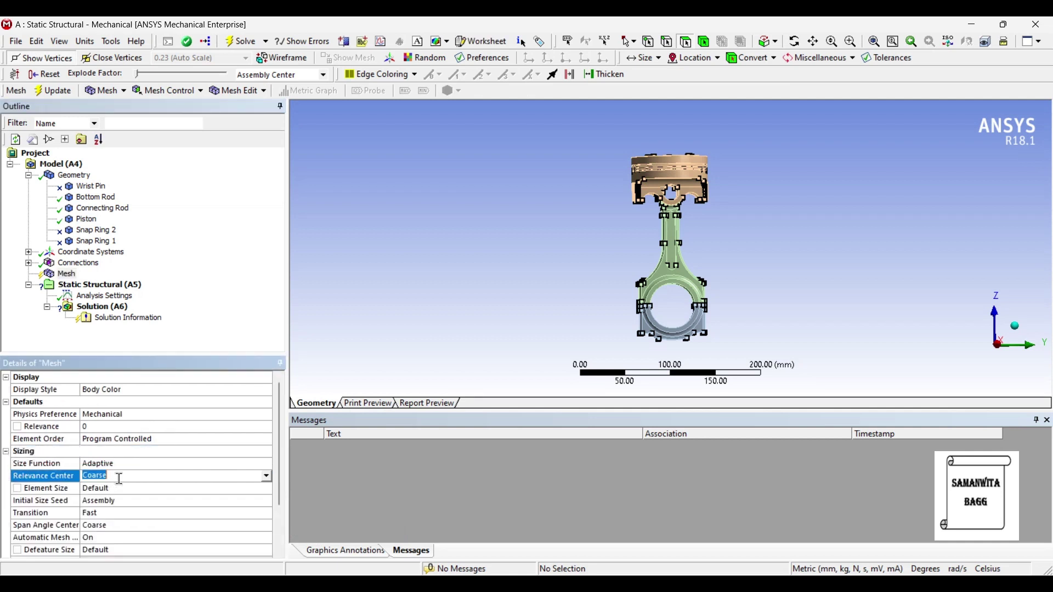
click(266, 476)
click(129, 504)
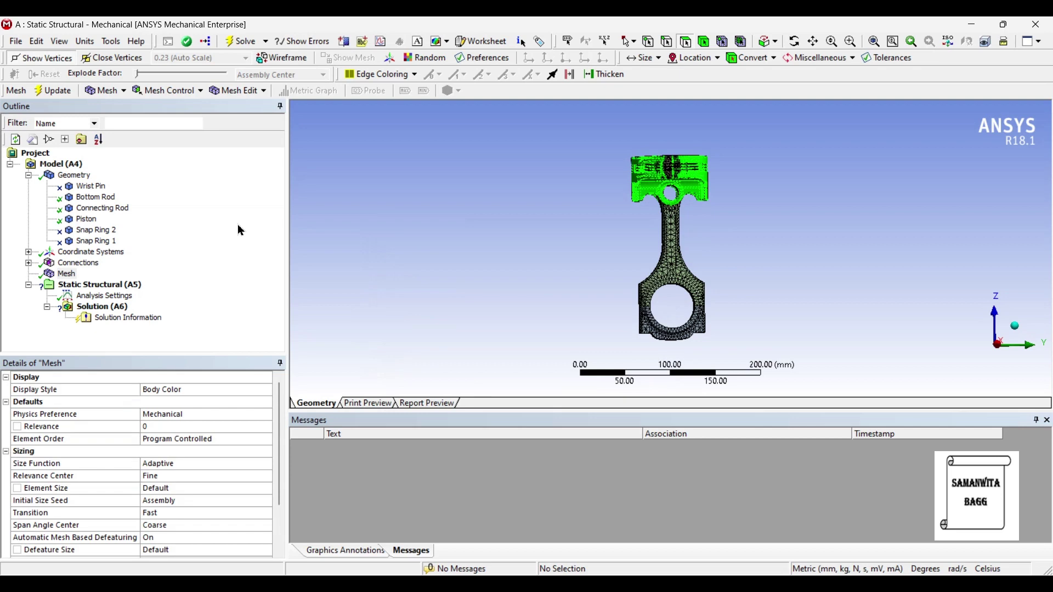
click(29, 176)
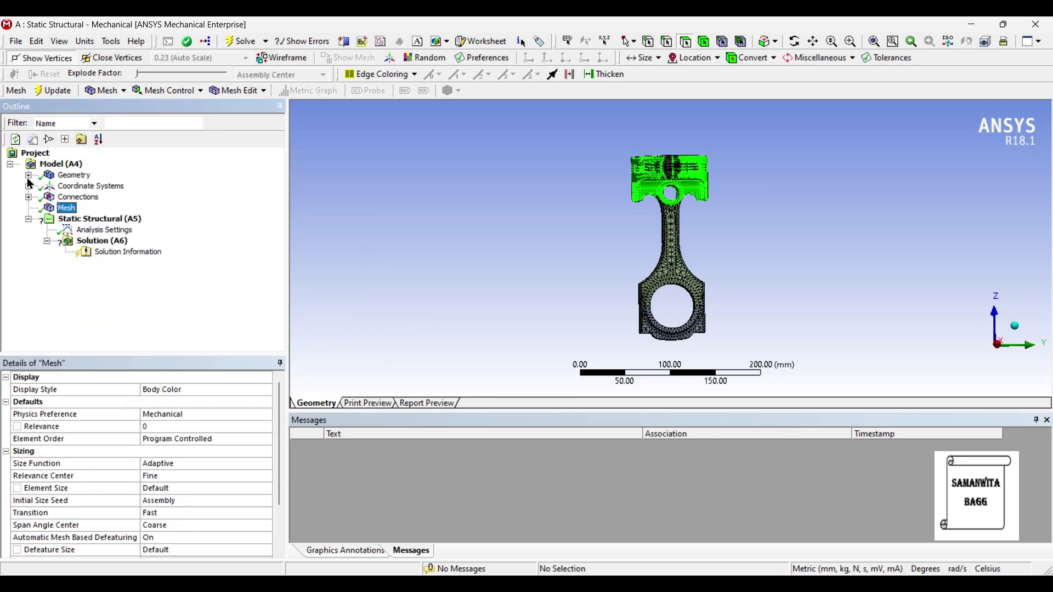
- Insert a Pressure load and pick the seven faces of the piston head
click(130, 223)
right_click(130, 223)
mouse_move(156, 231)
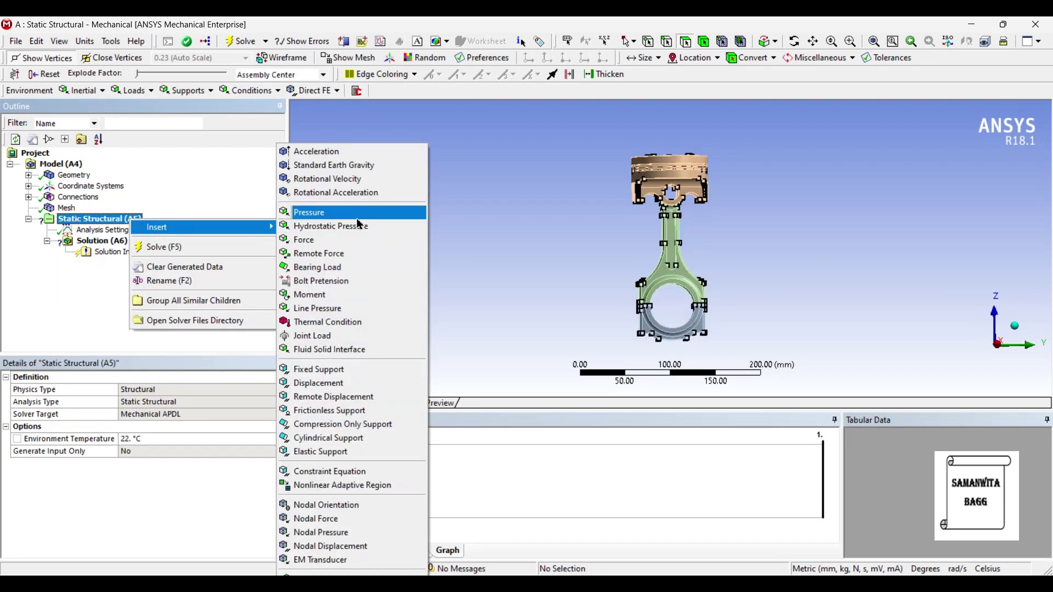
click(358, 215)
middle_drag(554, 169, 666, 200)
click(632, 226)
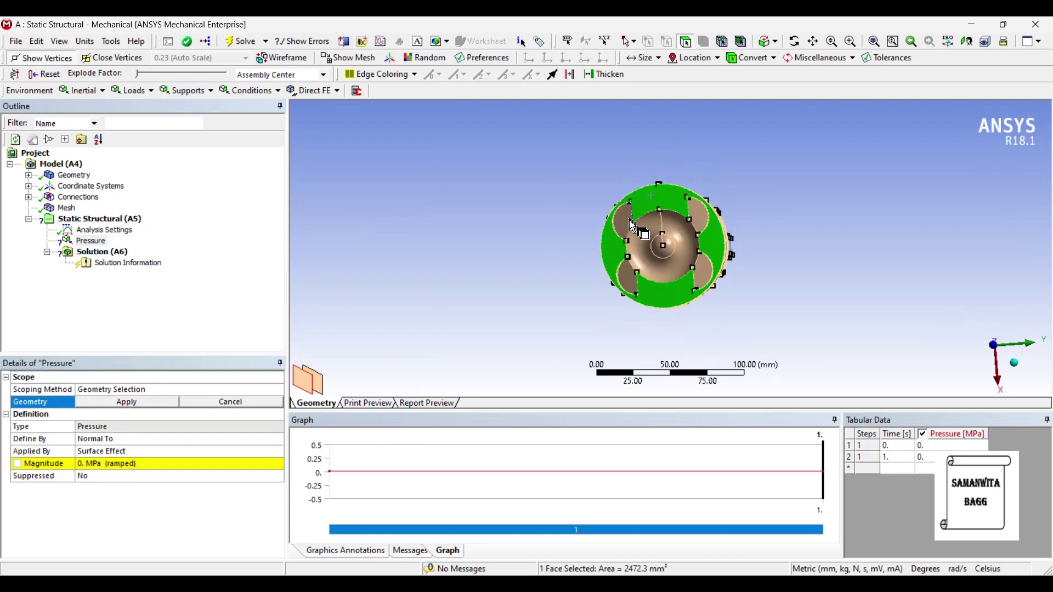
ctrl+click(632, 226)
ctrl+click(656, 242)
ctrl+click(625, 283)
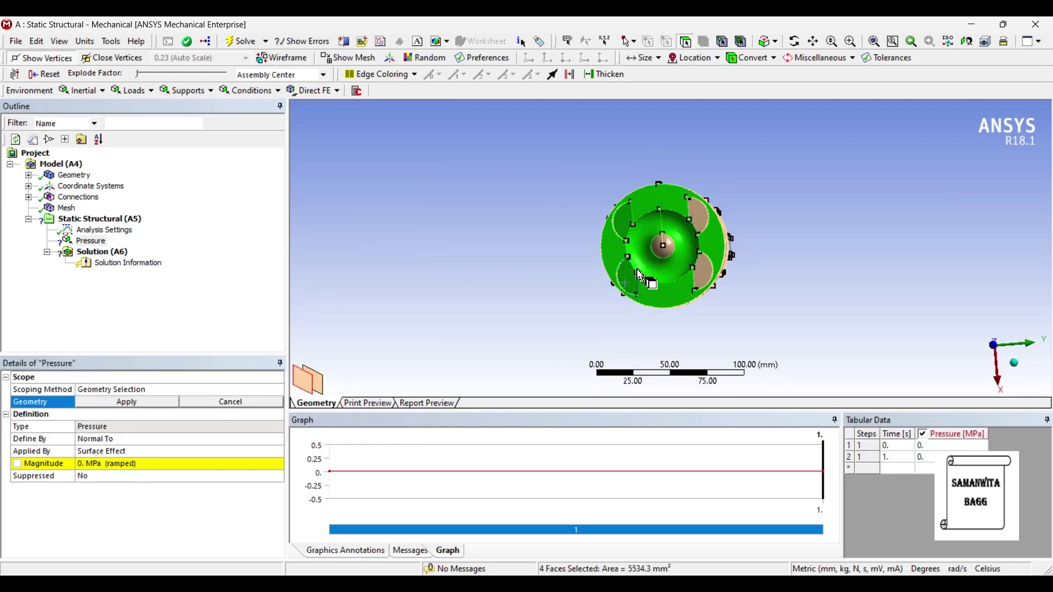
ctrl+click(663, 248)
ctrl+click(701, 216)
ctrl+click(707, 271)
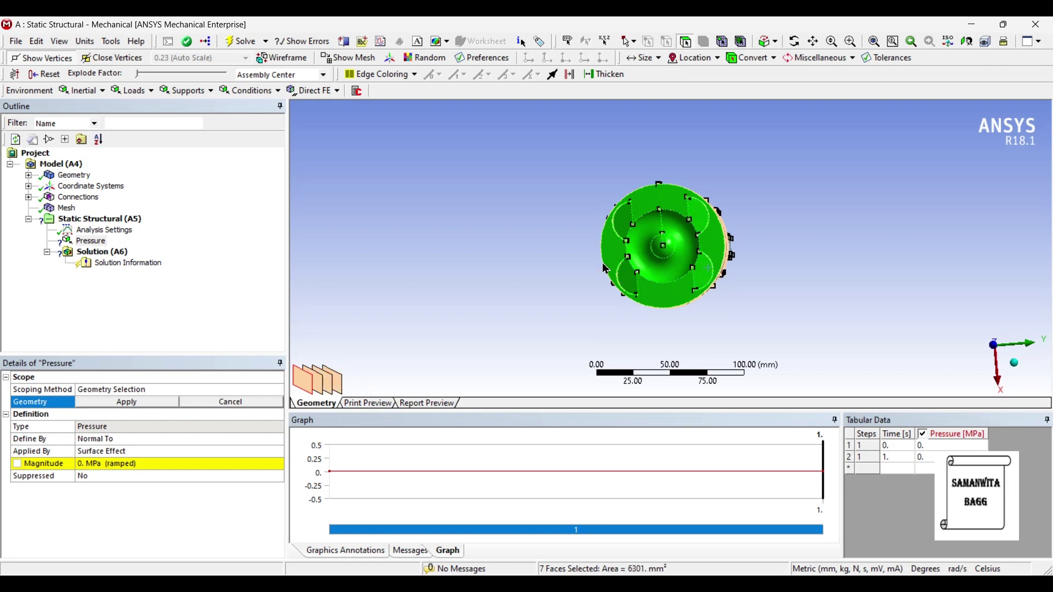
middle_drag(606, 269, 645, 225)
- Apply the seven faces and define the pressure by components with Z = -2 MPa
click(128, 402)
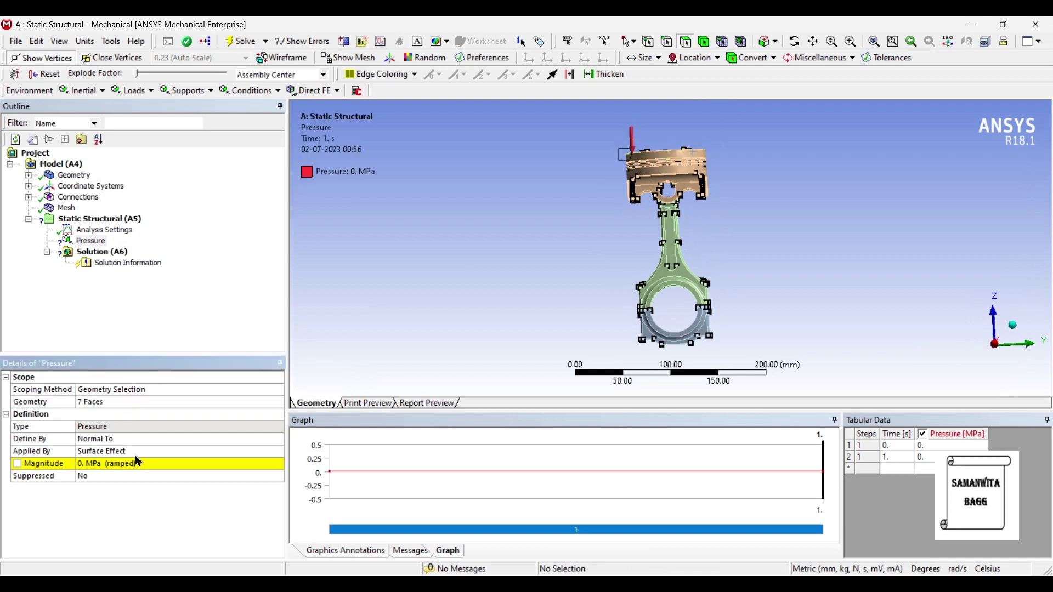
click(148, 440)
click(278, 439)
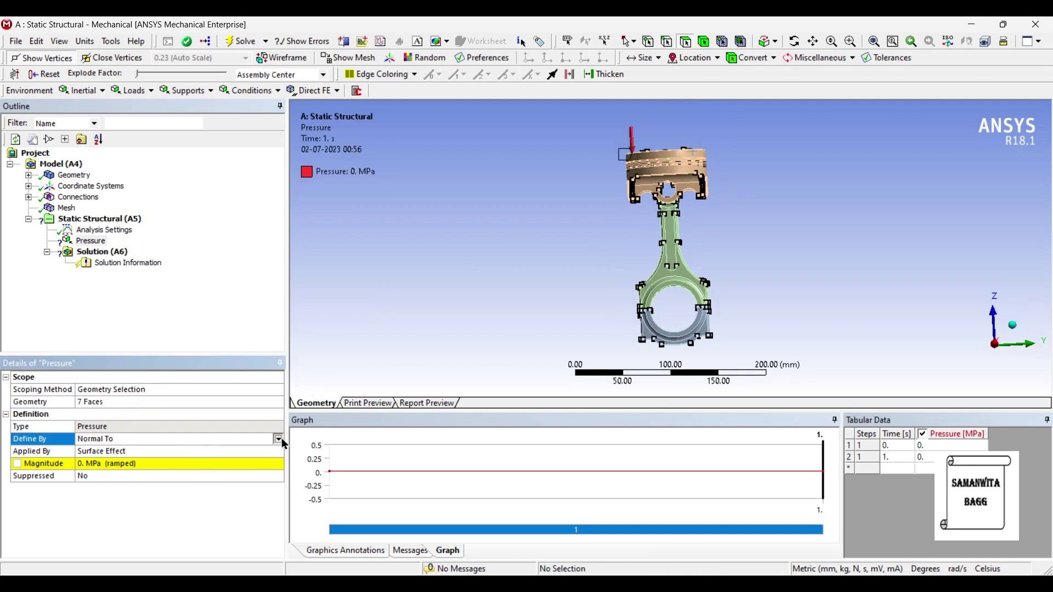
click(118, 456)
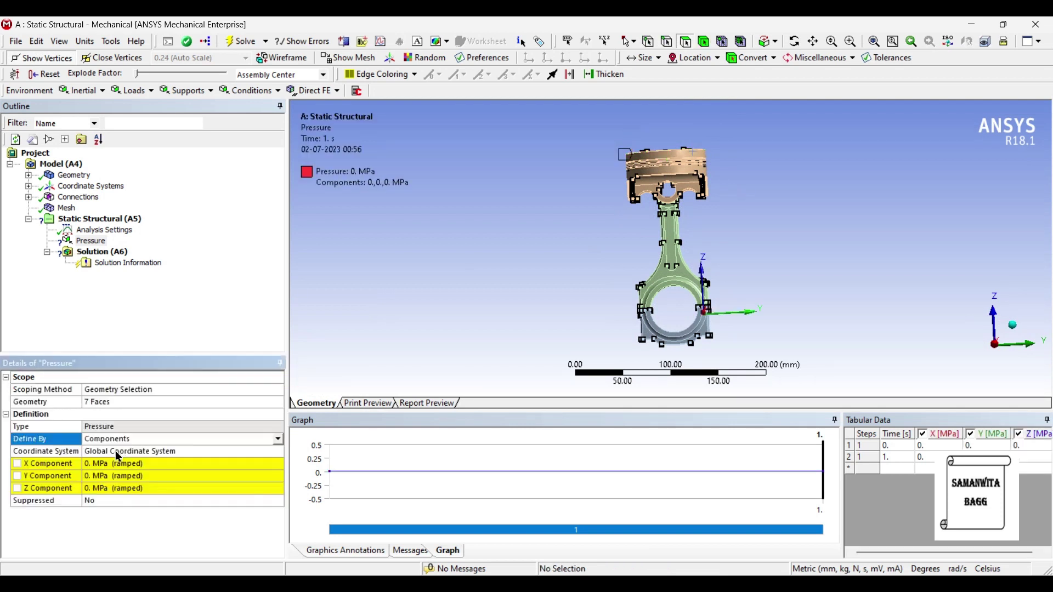
click(97, 488)
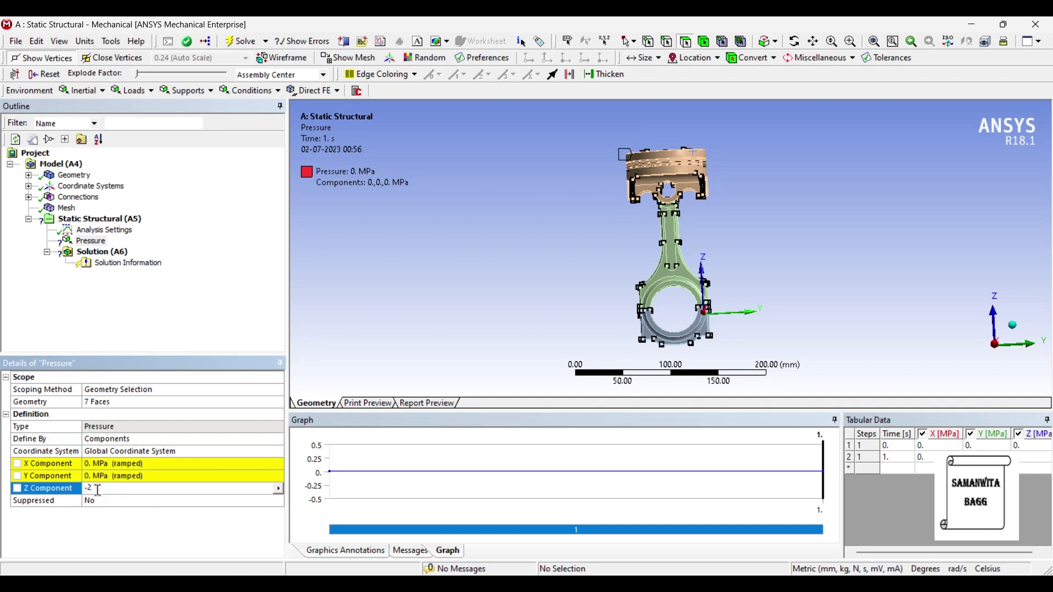
key(Return)
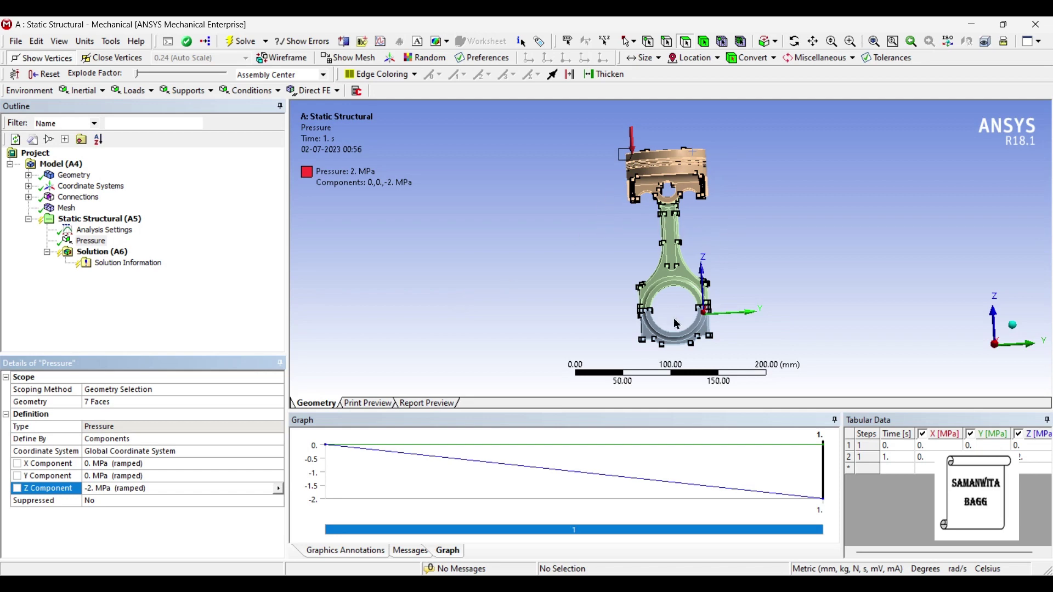
scroll(677, 324, up, 3)
middle_drag(676, 324, 639, 340)
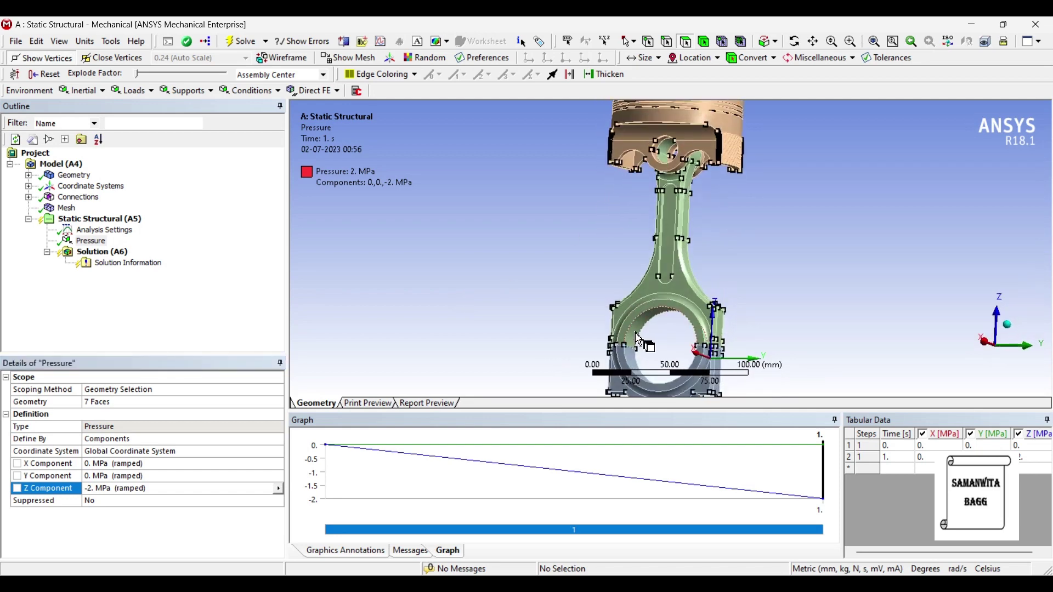
- Add a Fixed Support on the two inner bore faces of the connecting rod's big end
click(639, 340)
ctrl+click(643, 366)
middle_drag(642, 367, 679, 333)
right_click(673, 316)
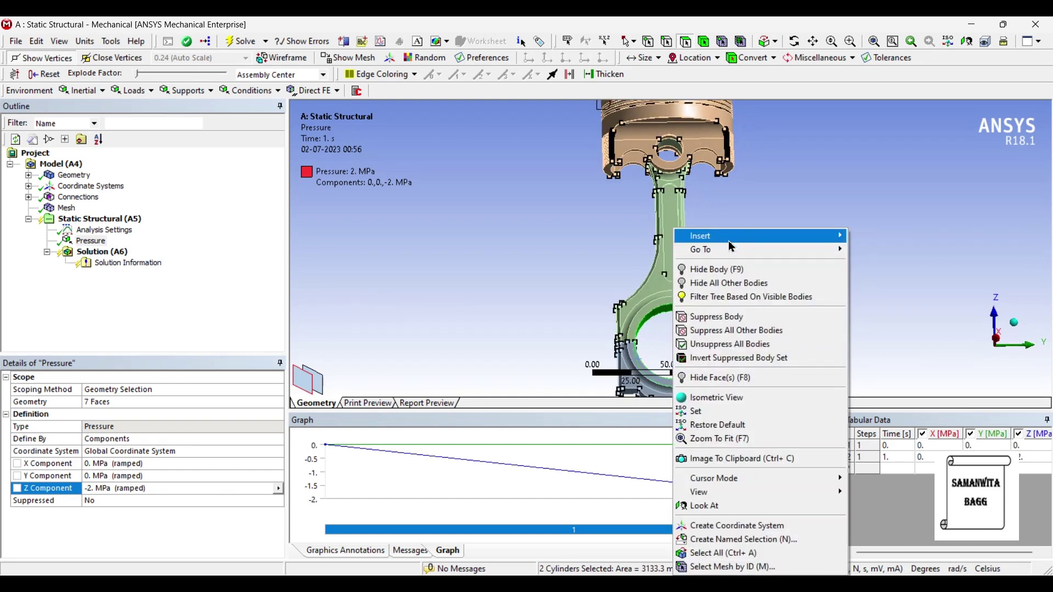
mouse_move(729, 238)
click(889, 426)
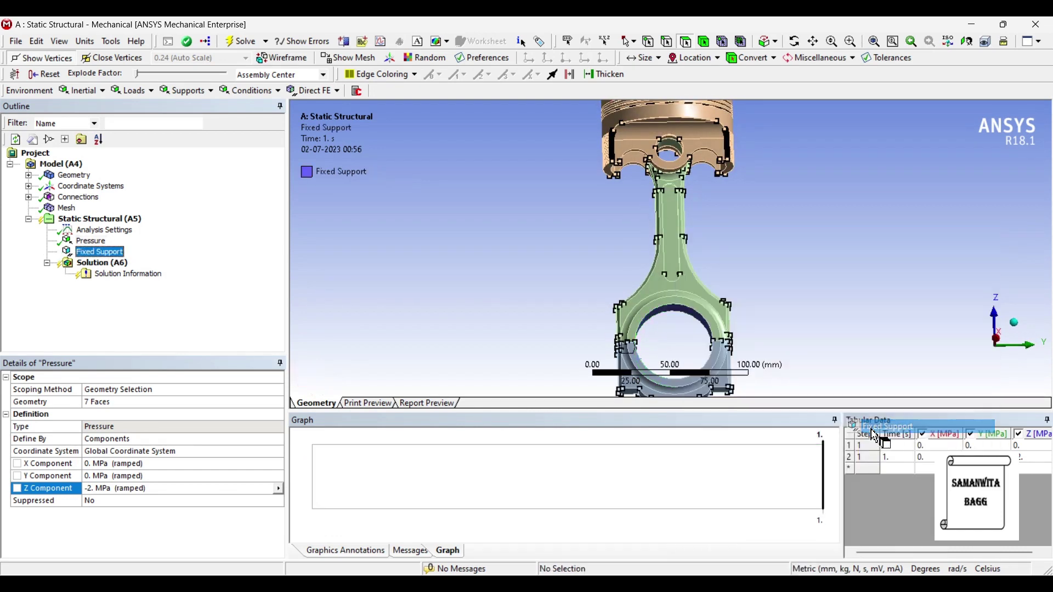
right_click(120, 268)
- Insert Total Deformation, Equivalent Elastic Strain and Equivalent Stress results under Solution
mouse_move(231, 270)
mouse_move(329, 284)
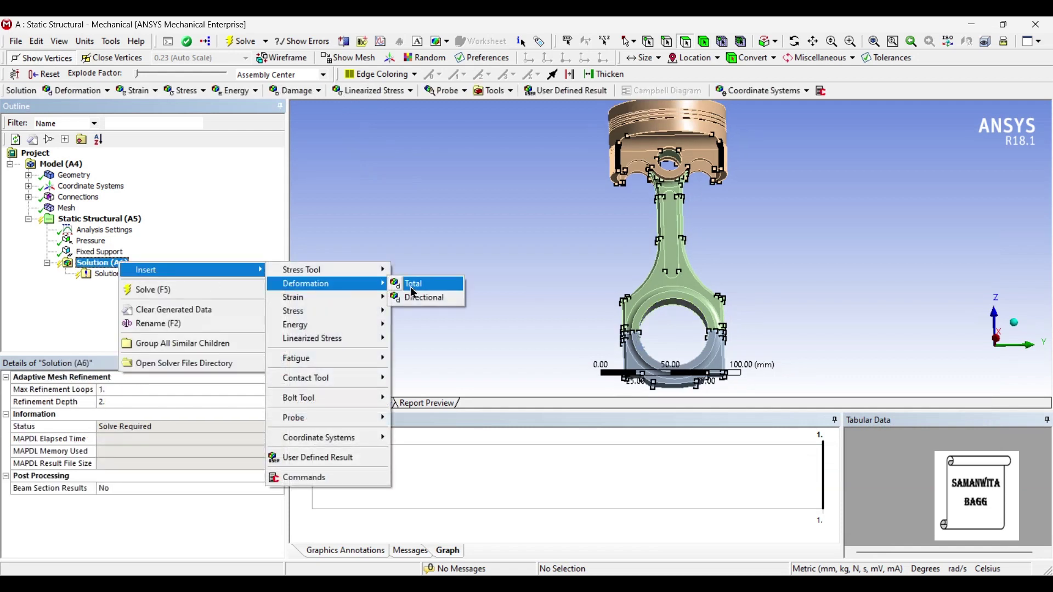
click(419, 289)
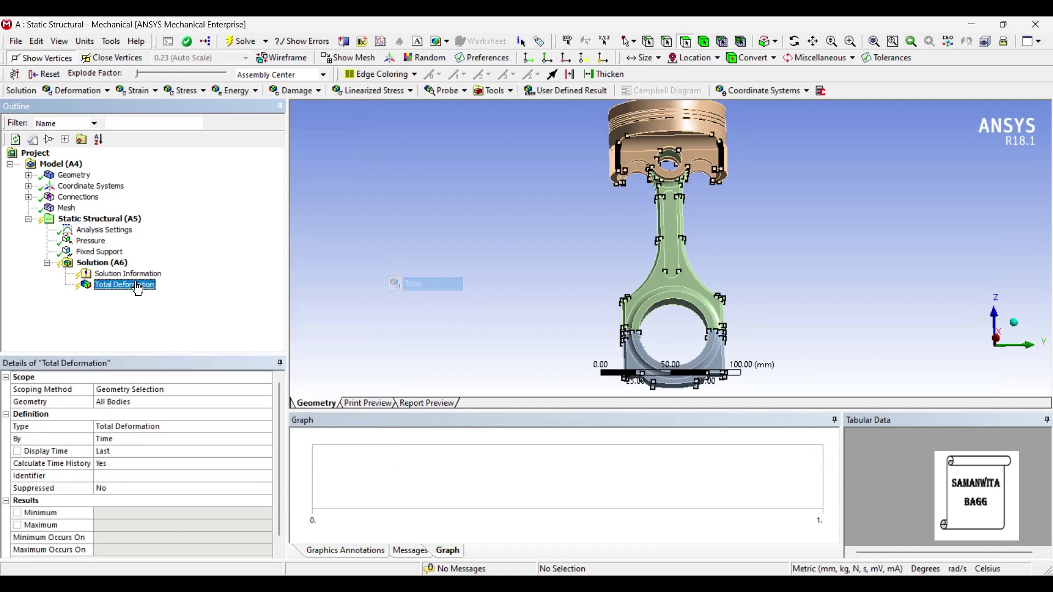
right_click(104, 265)
mouse_move(130, 273)
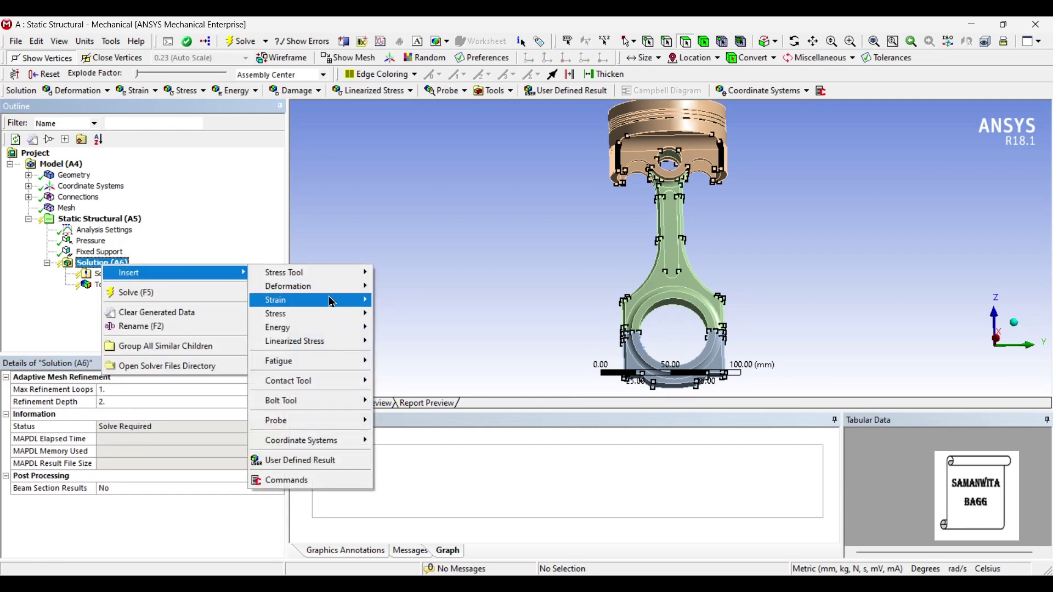
mouse_move(332, 302)
click(427, 301)
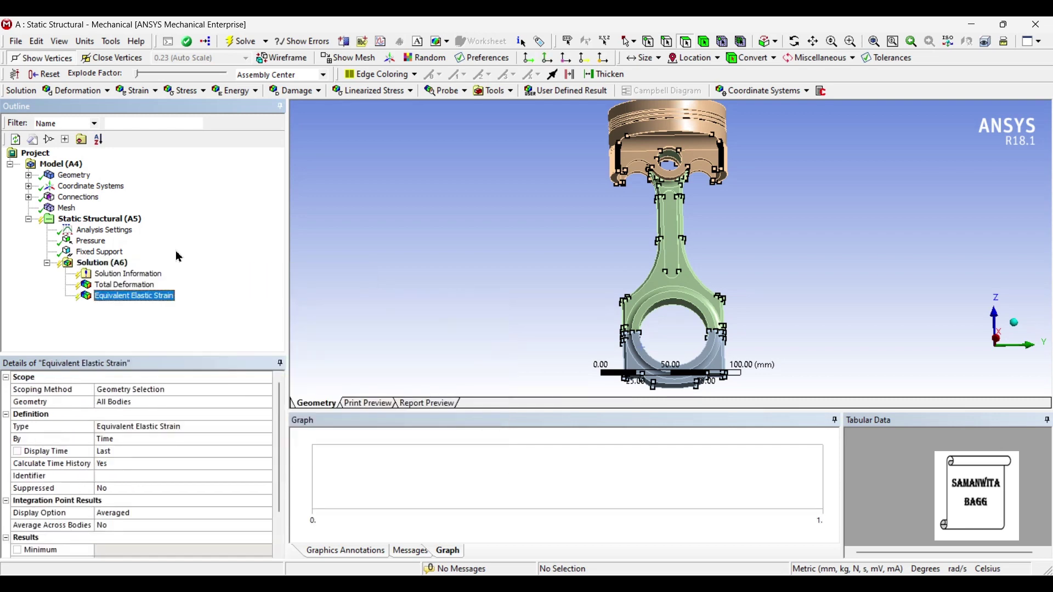
right_click(114, 262)
mouse_move(241, 269)
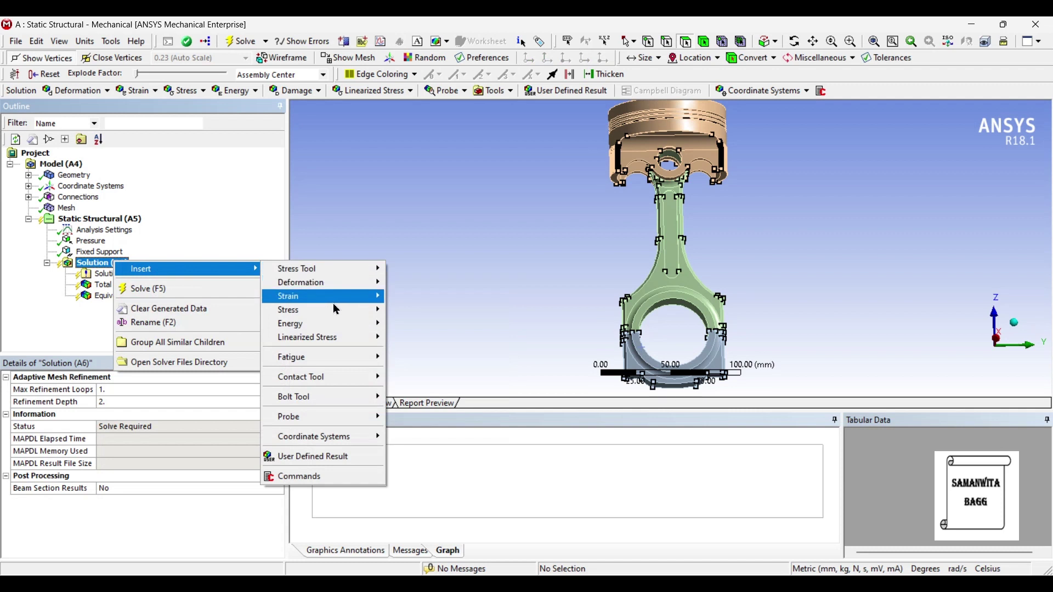
mouse_move(335, 310)
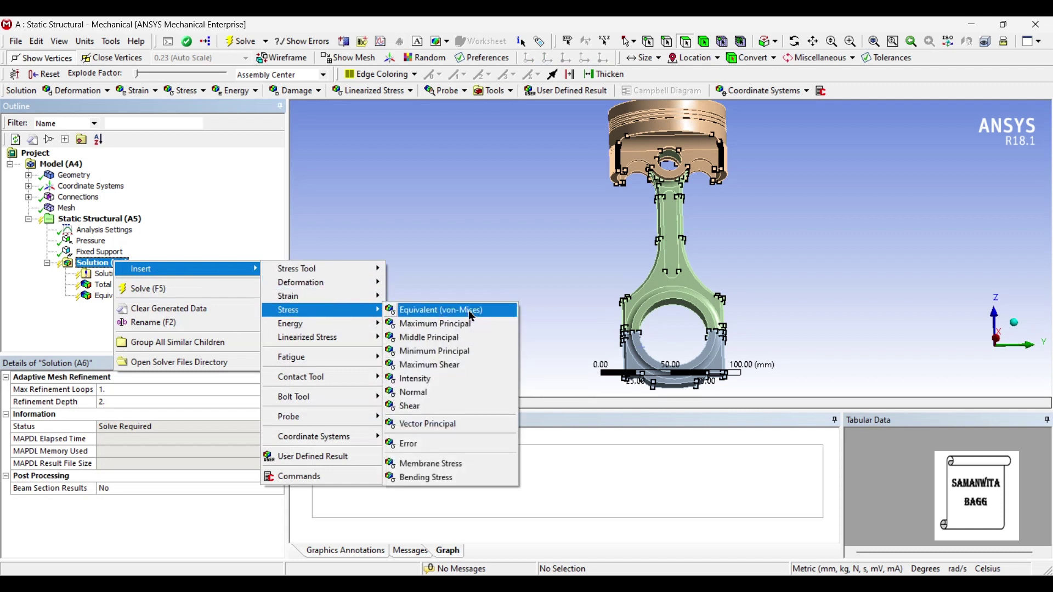
click(441, 311)
- Add a Stress Tool with Safety Factor to the Solution
click(494, 92)
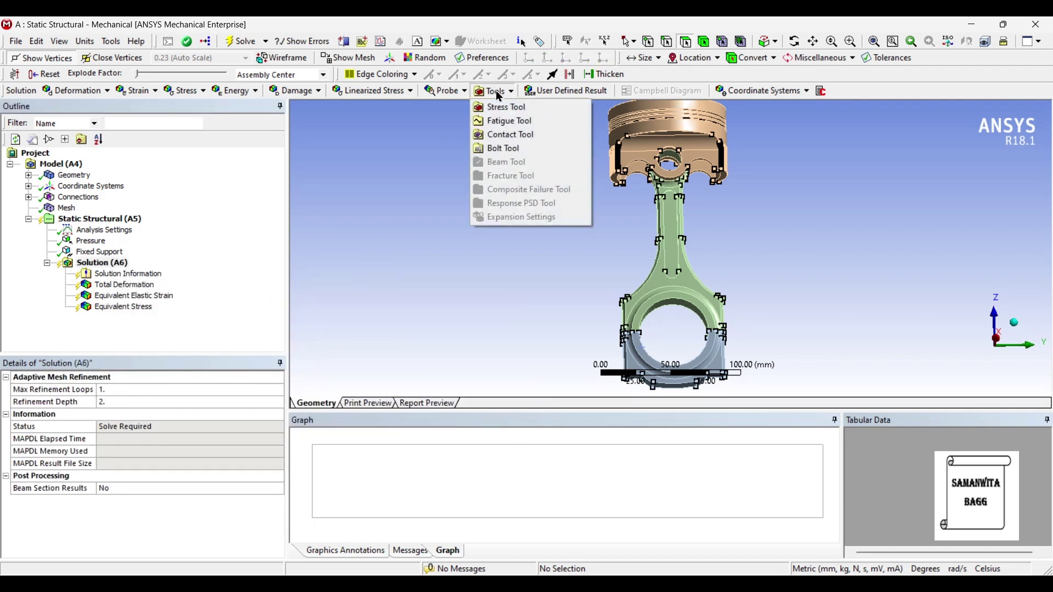
click(526, 108)
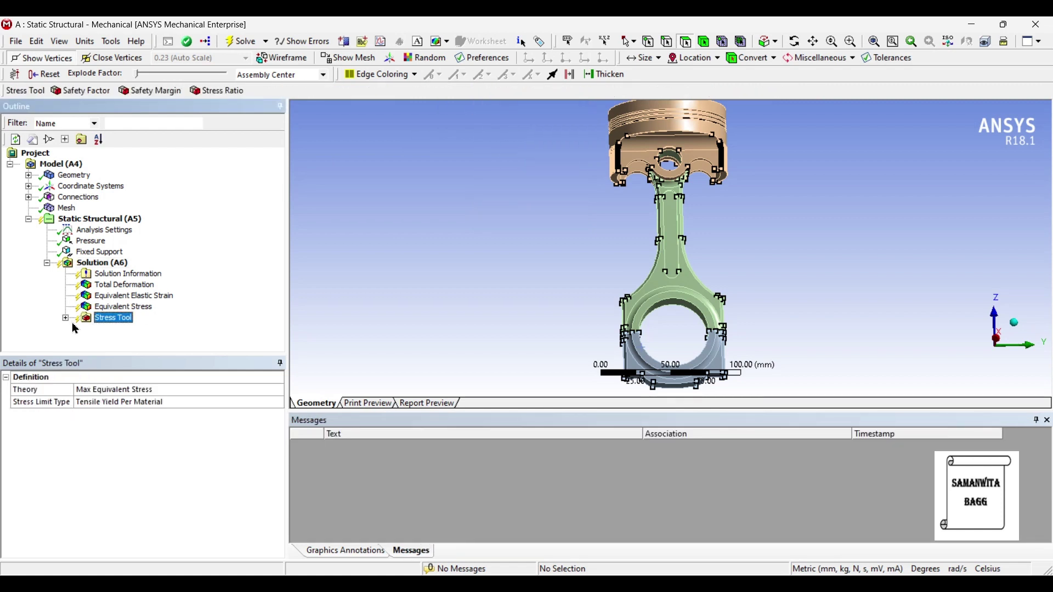
middle_drag(379, 292, 379, 300)
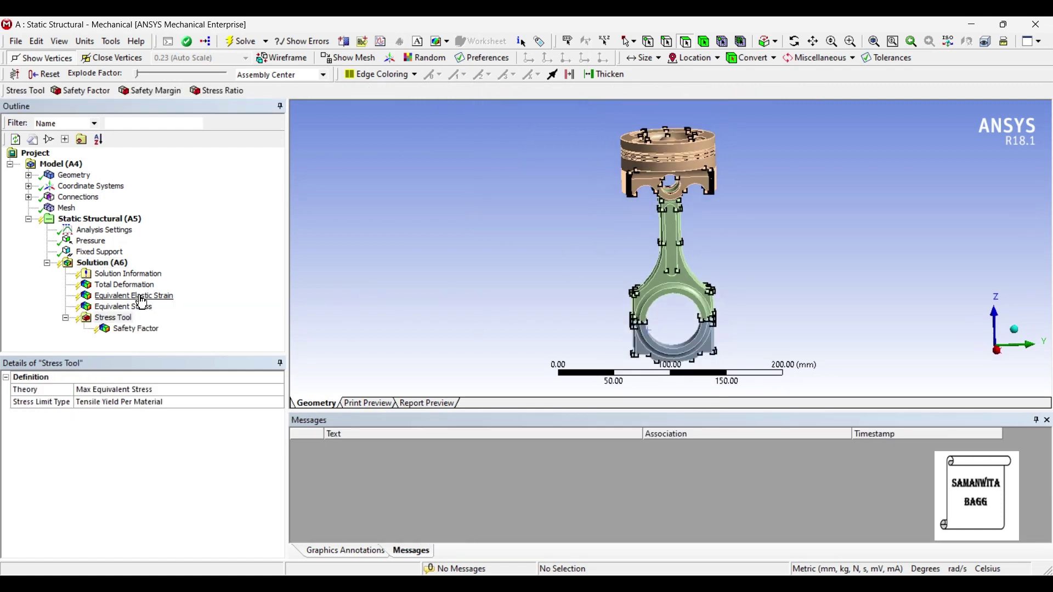
right_click(116, 263)
- Insert a Fatigue Tool and set its mean stress theory to Goodman
mouse_move(135, 272)
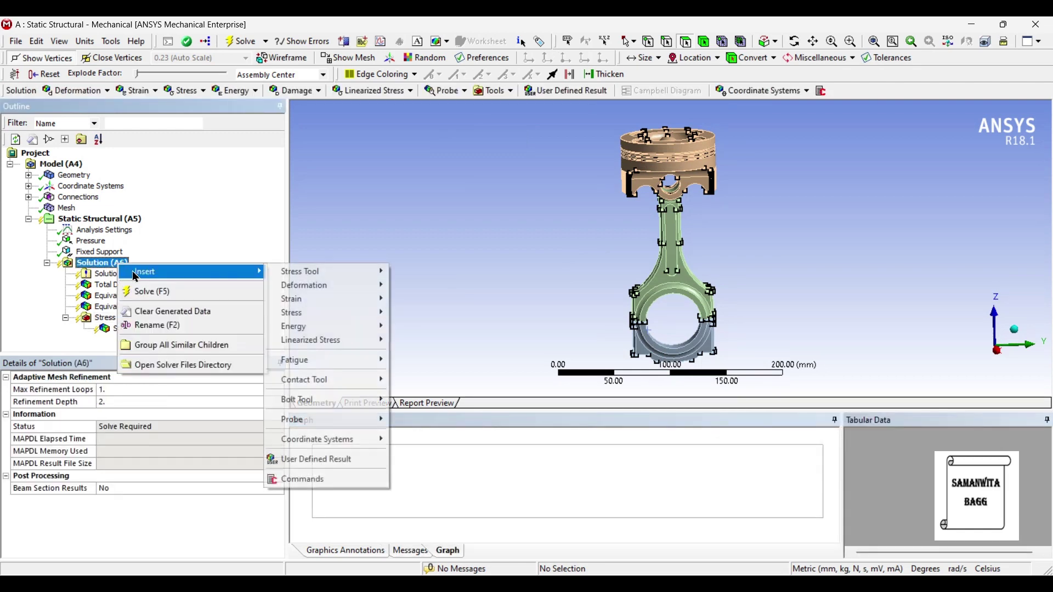
mouse_move(379, 360)
click(422, 362)
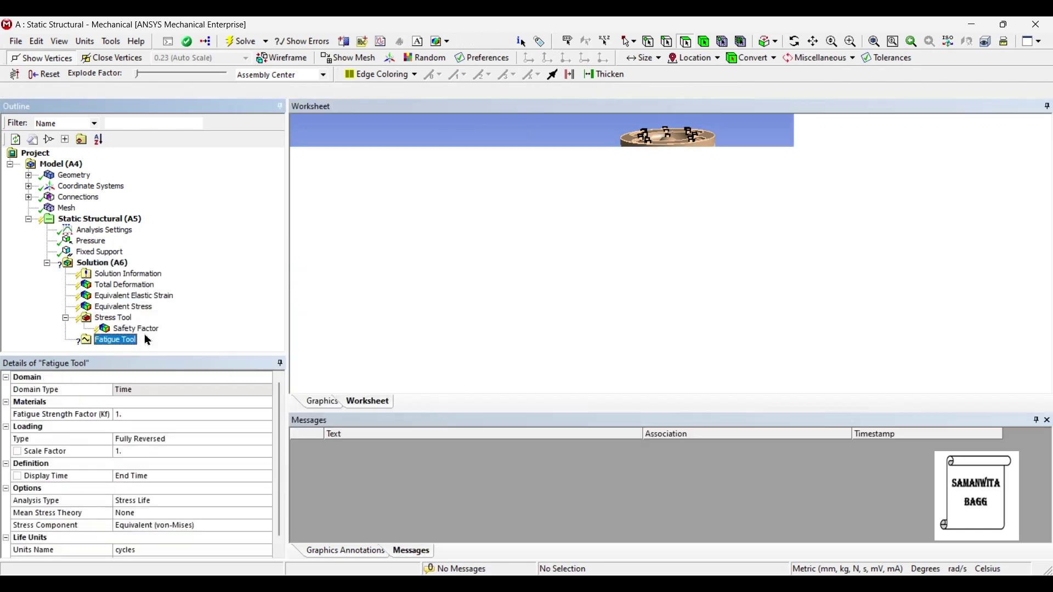
click(176, 515)
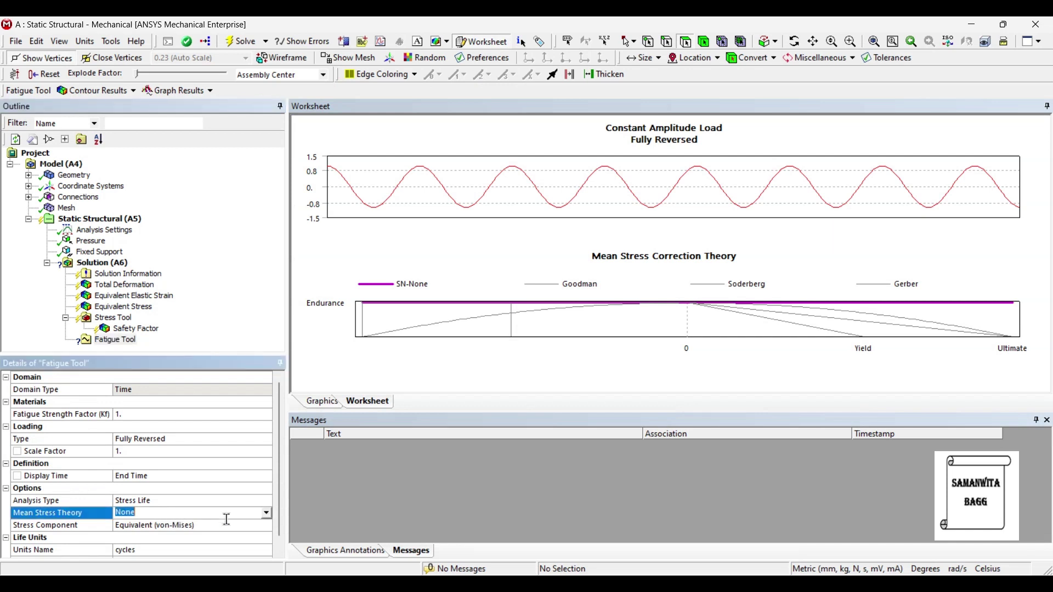
click(266, 514)
click(174, 540)
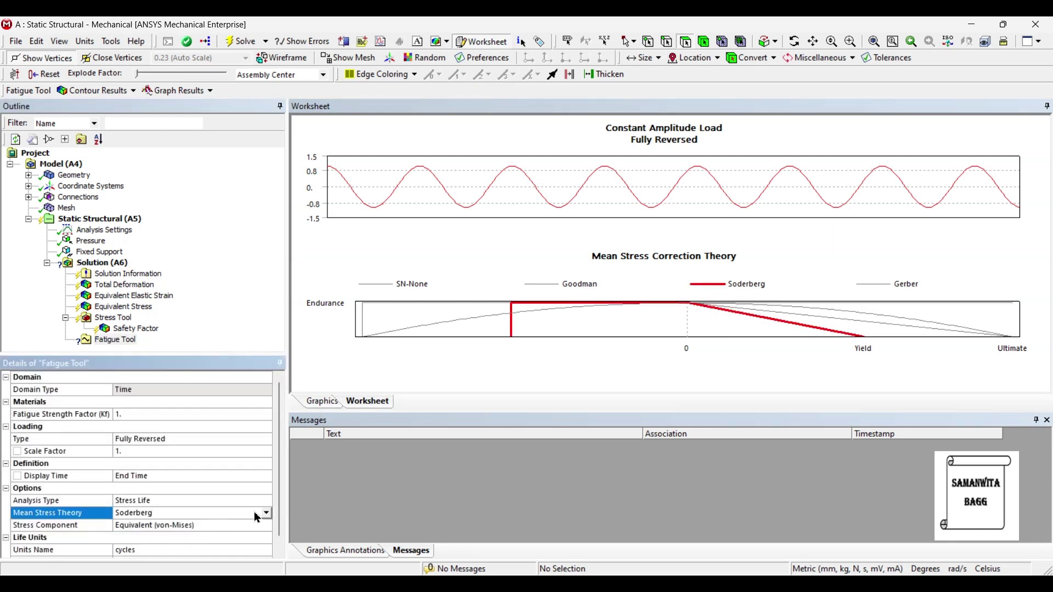
click(267, 513)
click(164, 533)
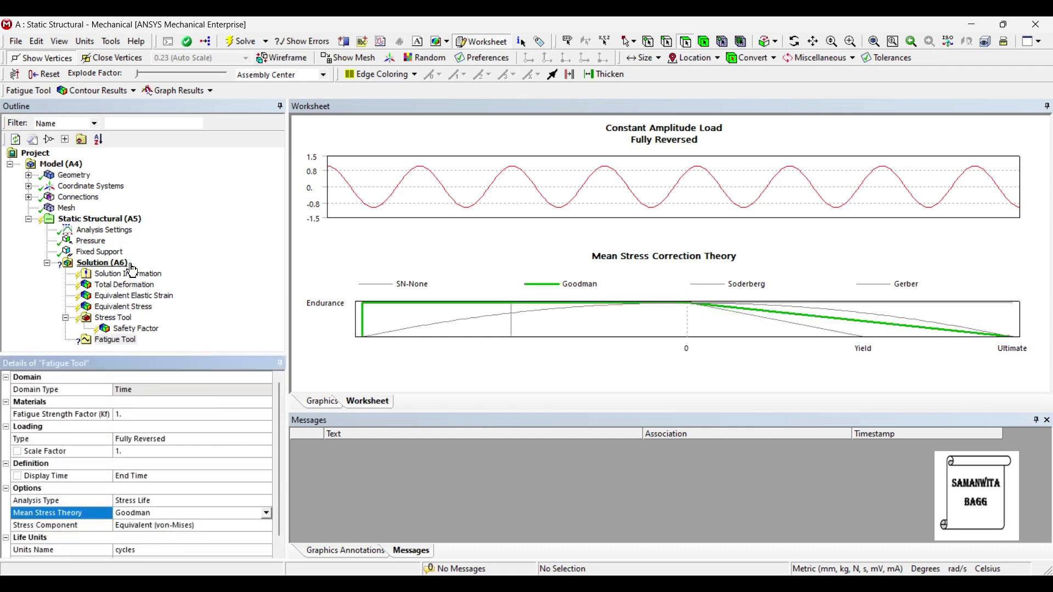
- Add Life and Damage results under the Fatigue Tool
right_click(130, 349)
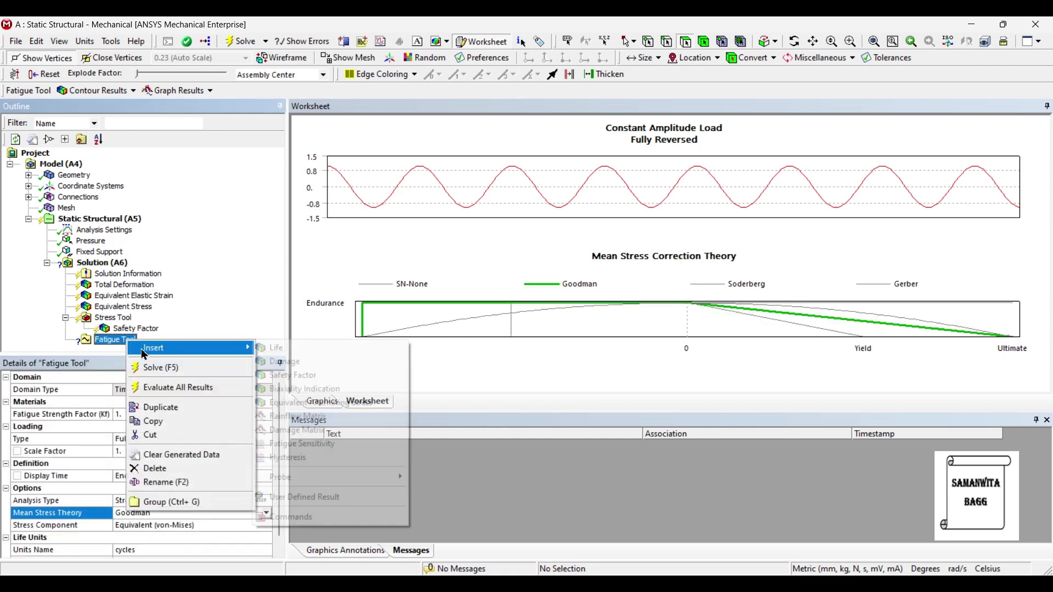
mouse_move(159, 346)
click(268, 347)
right_click(123, 328)
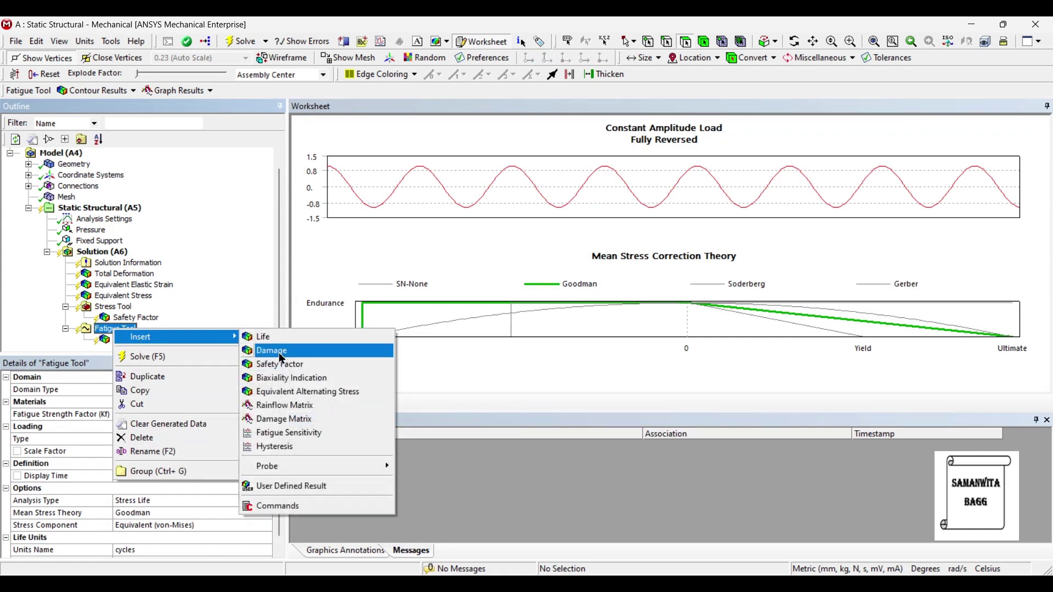
click(281, 355)
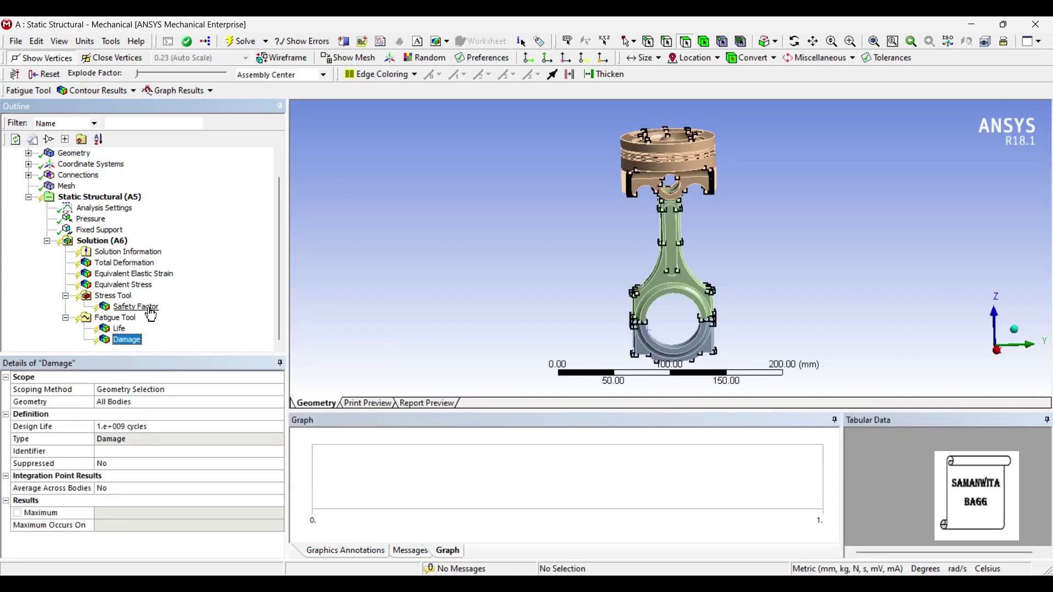
click(123, 244)
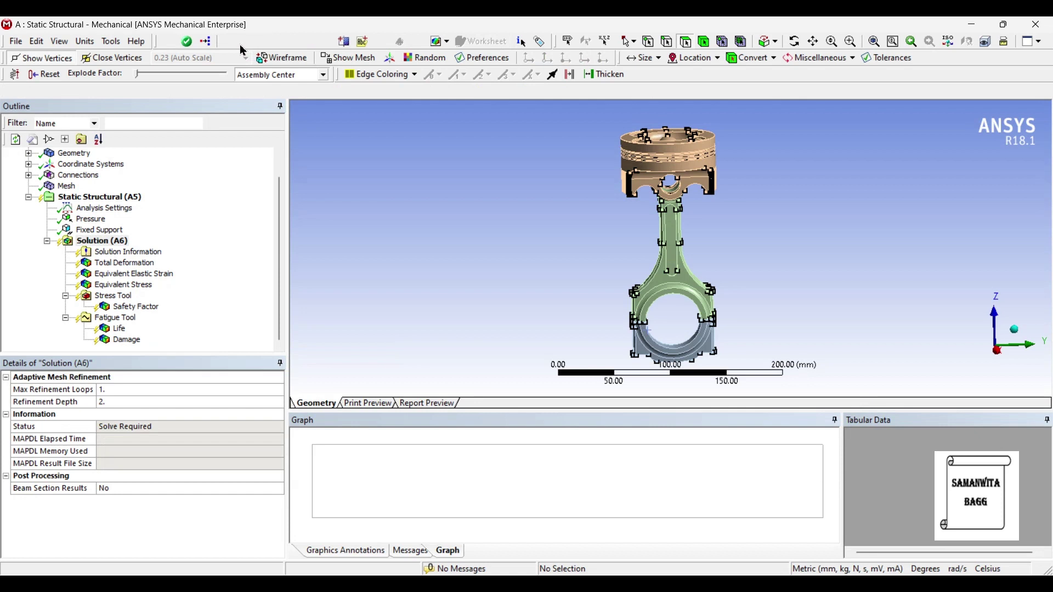
- Solve the model and show the Total Deformation contour with No WireFrame
click(242, 46)
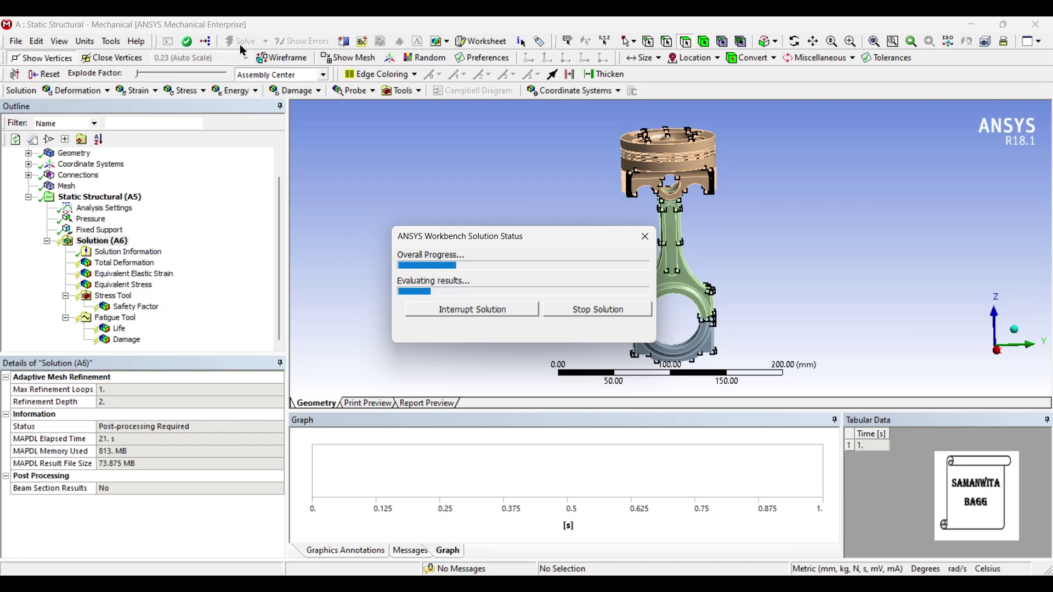
click(125, 263)
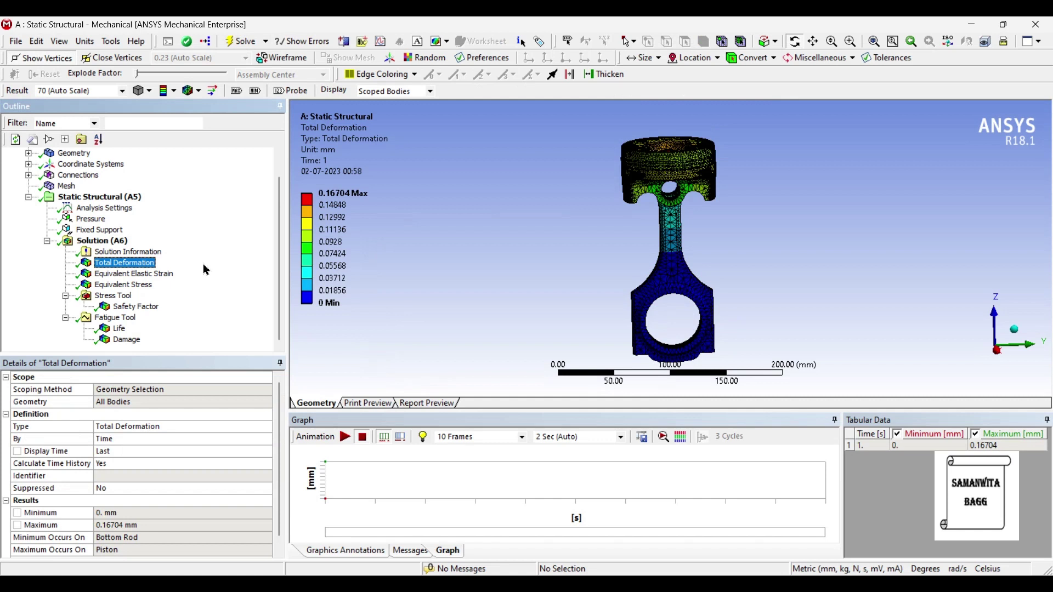
click(199, 98)
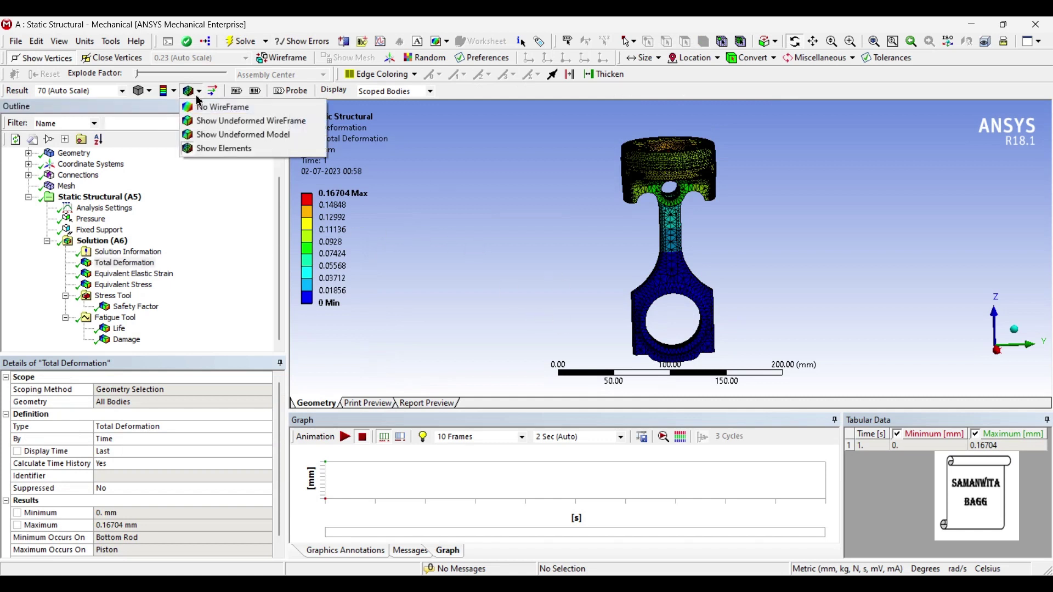
click(217, 106)
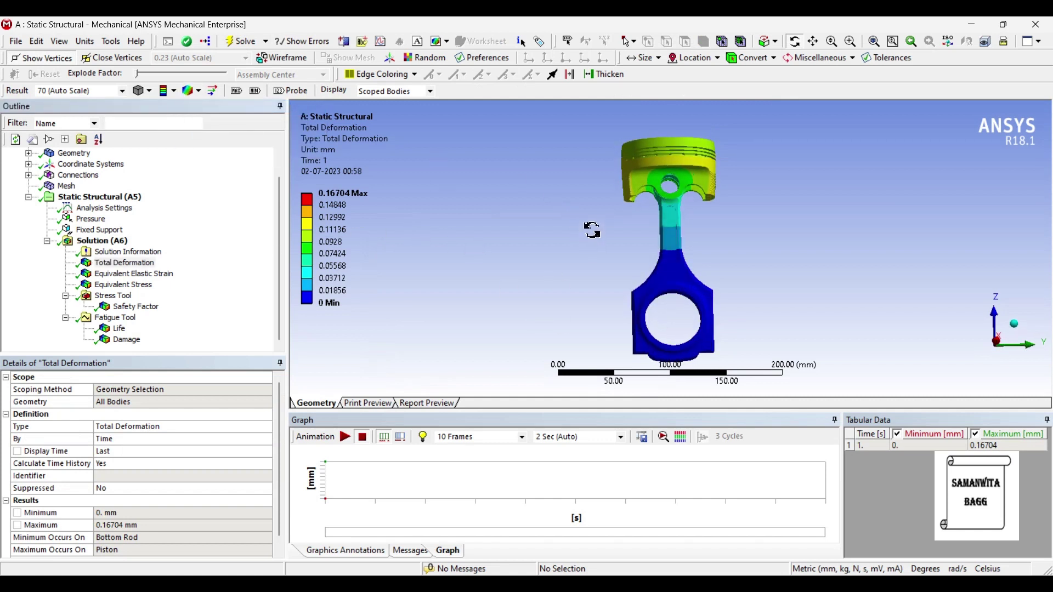
scroll(593, 242, down, 2)
drag(598, 241, 620, 256)
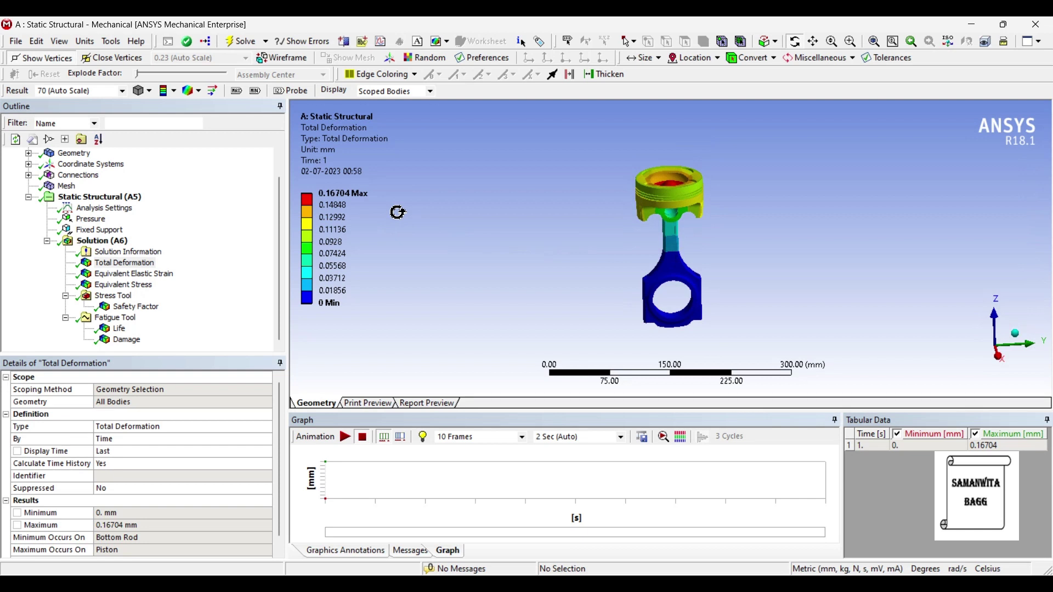
- Show the Max/Min labels to locate the 0.16704 mm peak, then hide them
click(236, 91)
click(256, 91)
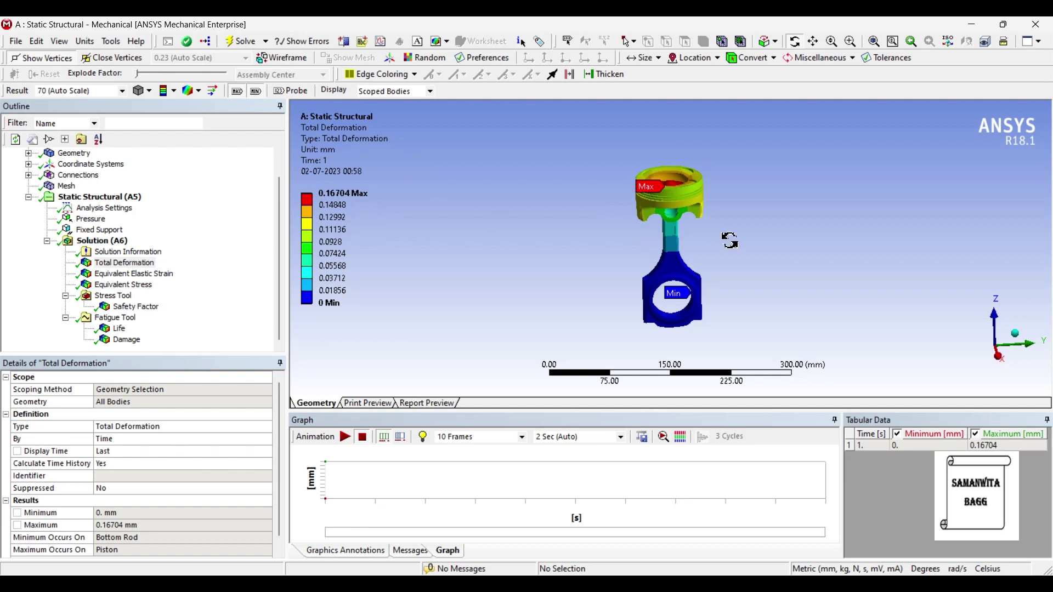
mouse_move(731, 245)
middle_down()
mouse_move(674, 221)
mouse_move(716, 241)
middle_up()
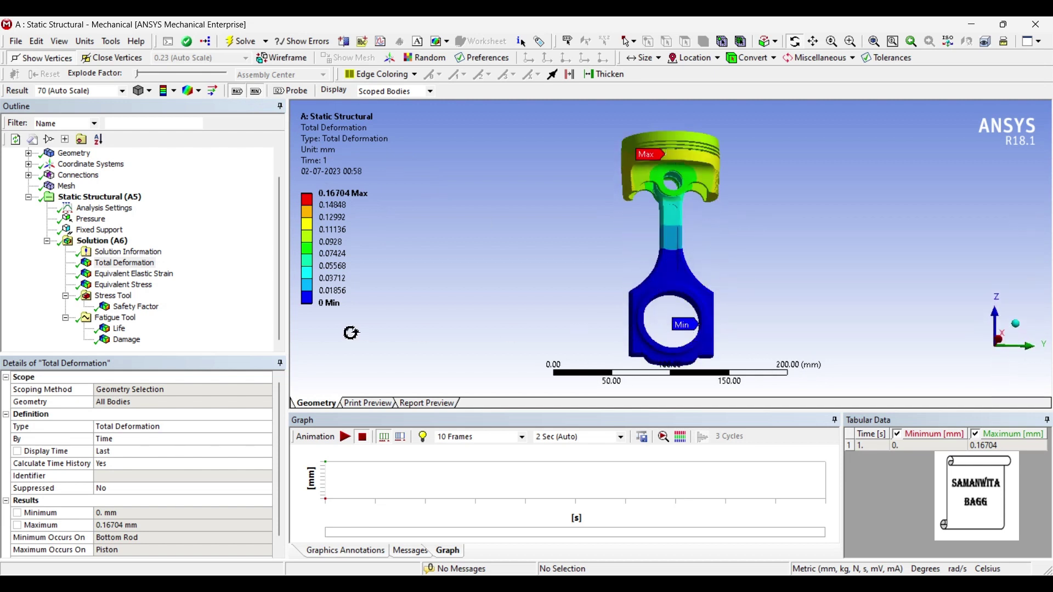
scroll(670, 328, down, 2)
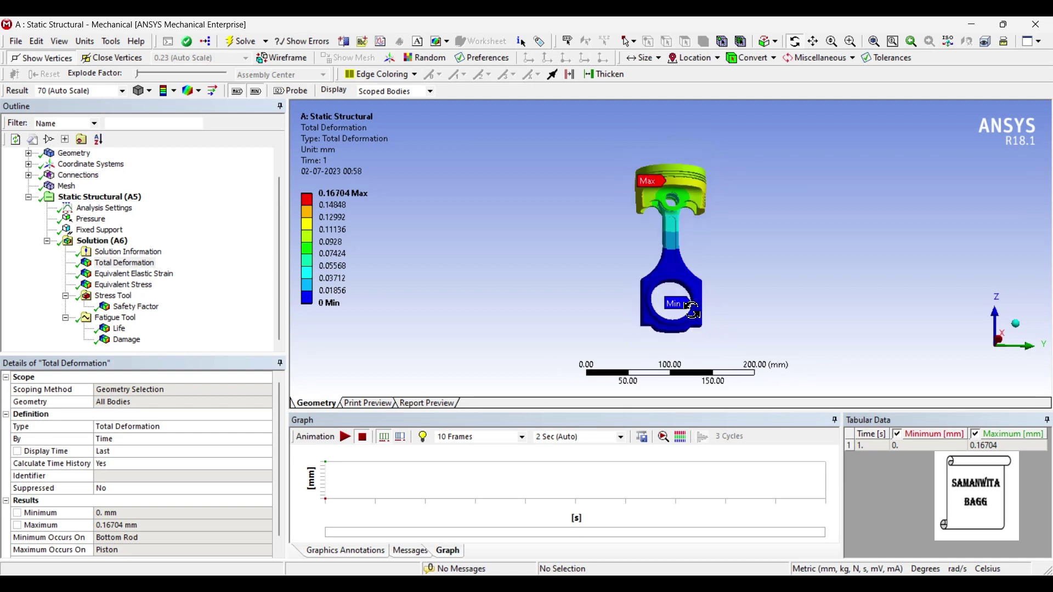
middle_drag(692, 267, 689, 247)
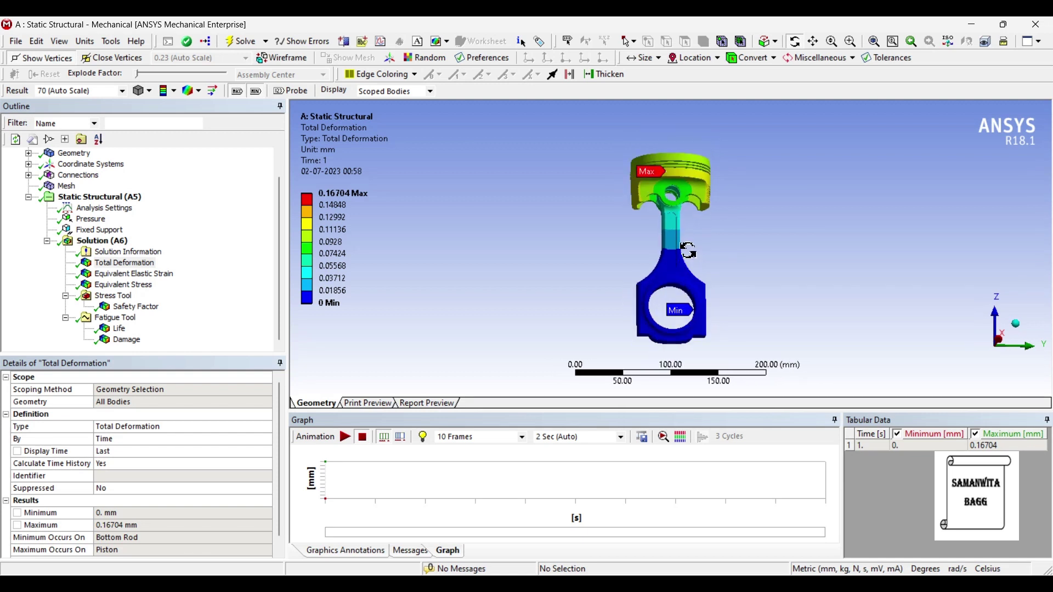
scroll(689, 251, up, 1)
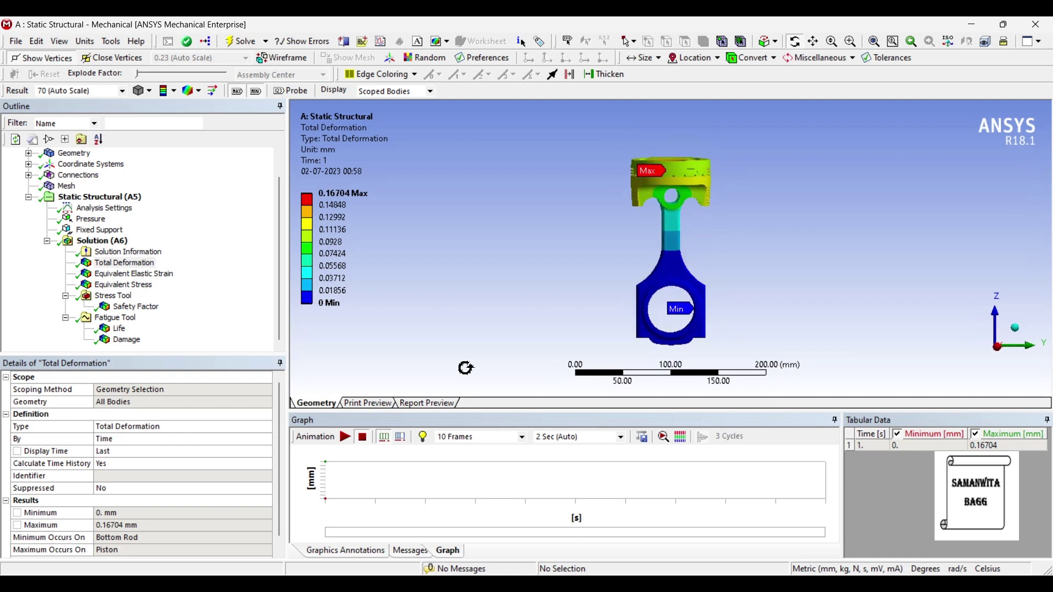
click(237, 91)
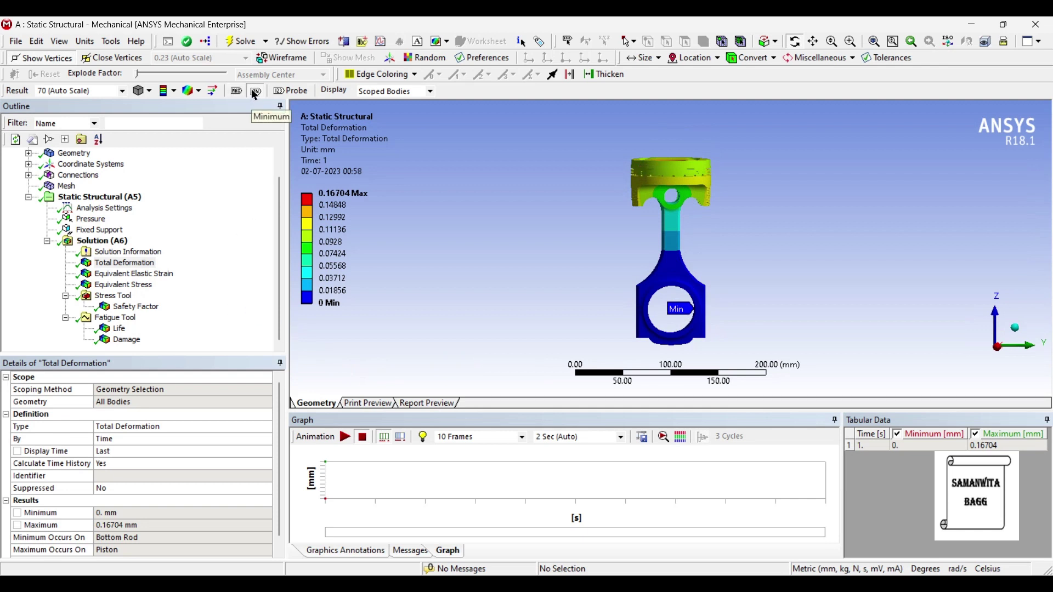
click(256, 91)
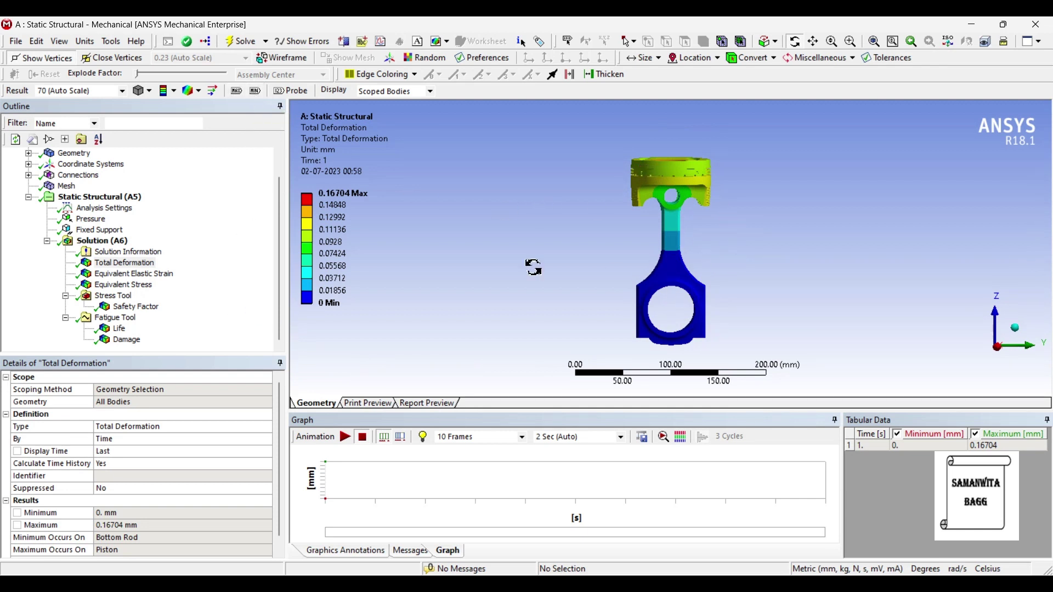
click(135, 274)
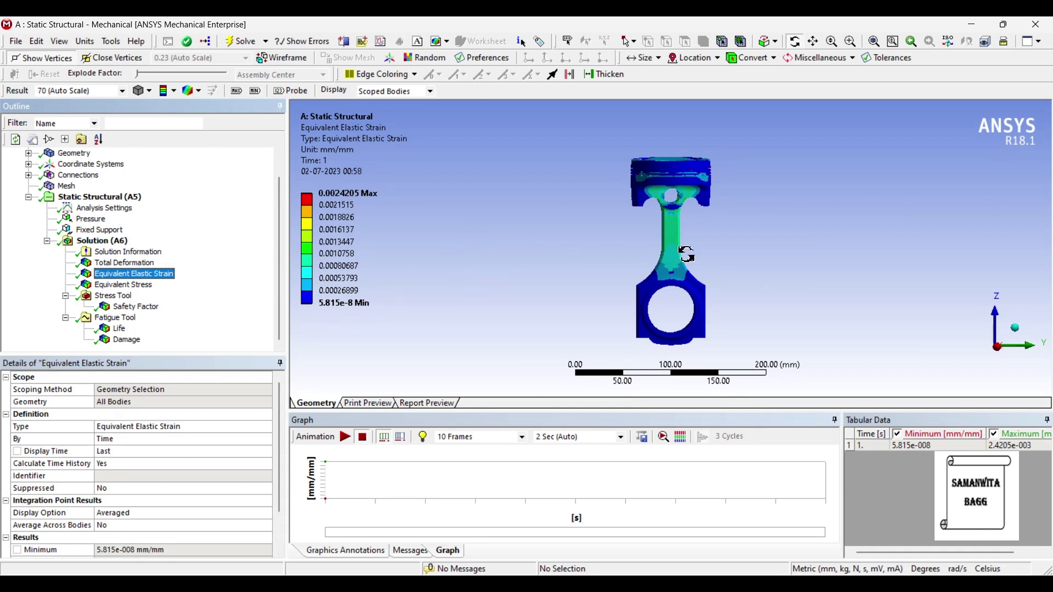
- Rotate the Equivalent Elastic Strain plot, then play and stop its animation
drag(689, 258, 723, 257)
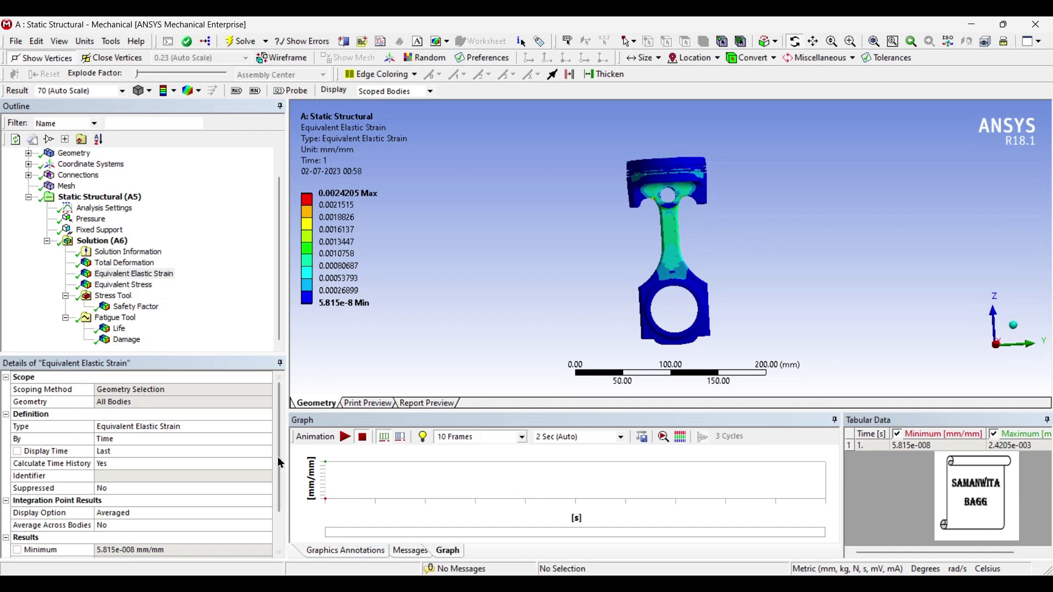
click(345, 437)
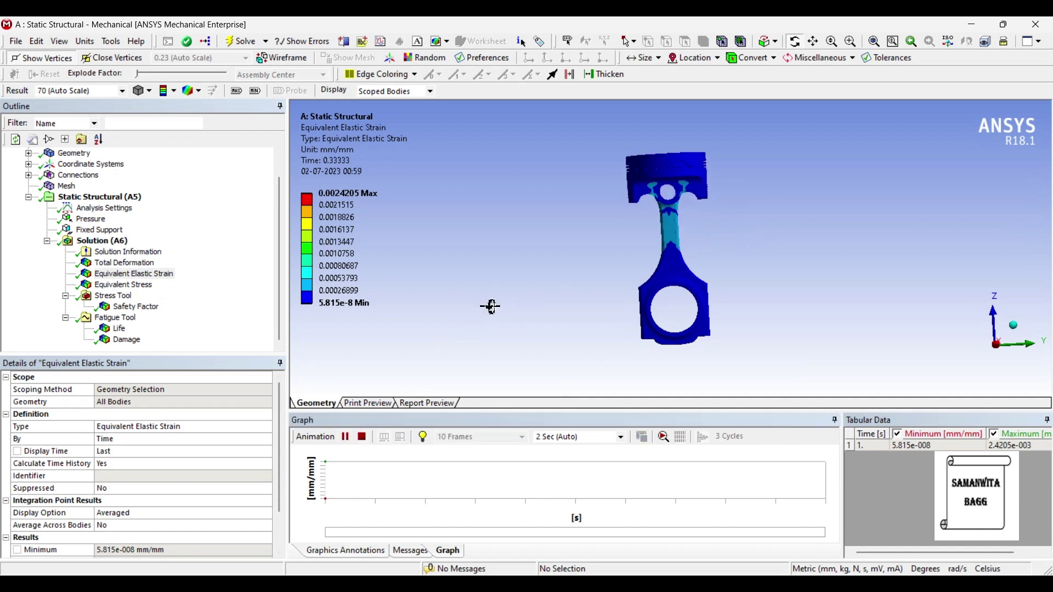
click(346, 438)
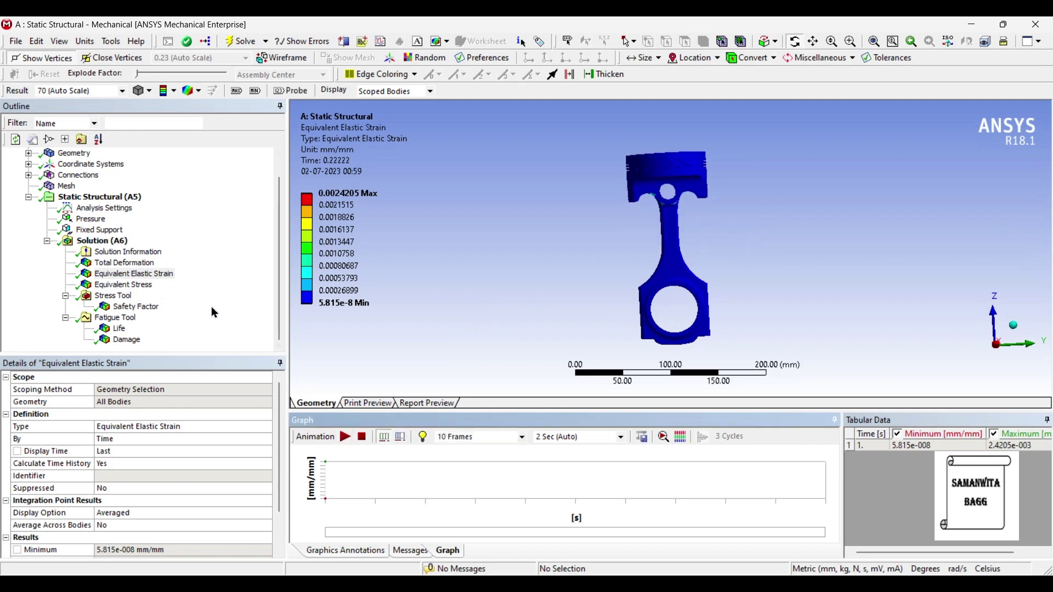
- Display the Equivalent Stress contour (max 170.14 MPa), reorient the model, and play its animation
click(125, 284)
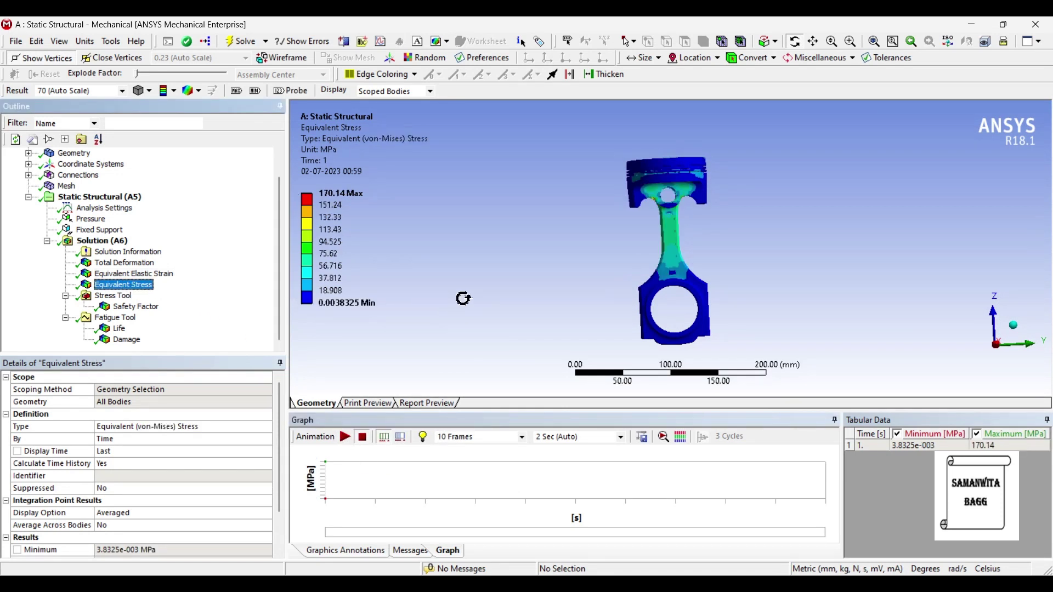
drag(617, 325, 602, 317)
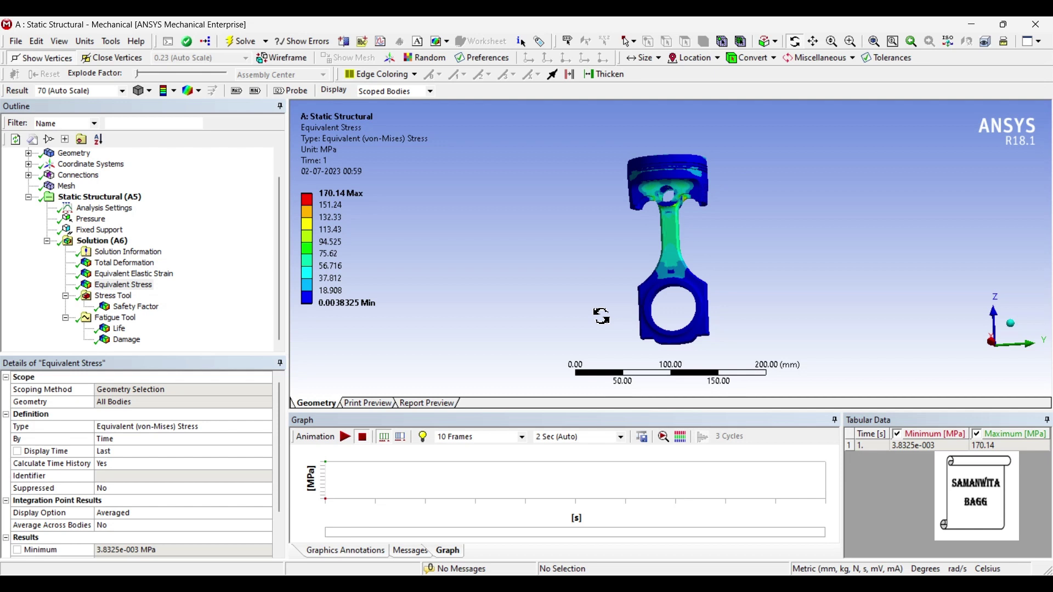
mouse_move(663, 313)
mouse_down()
mouse_move(685, 317)
mouse_move(673, 312)
mouse_up()
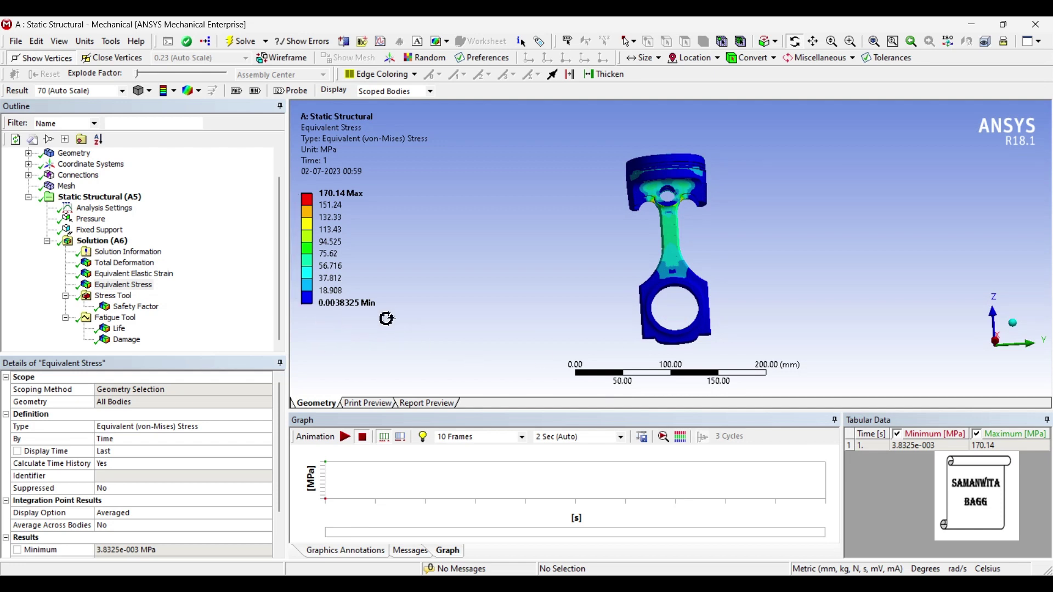
drag(645, 227, 642, 228)
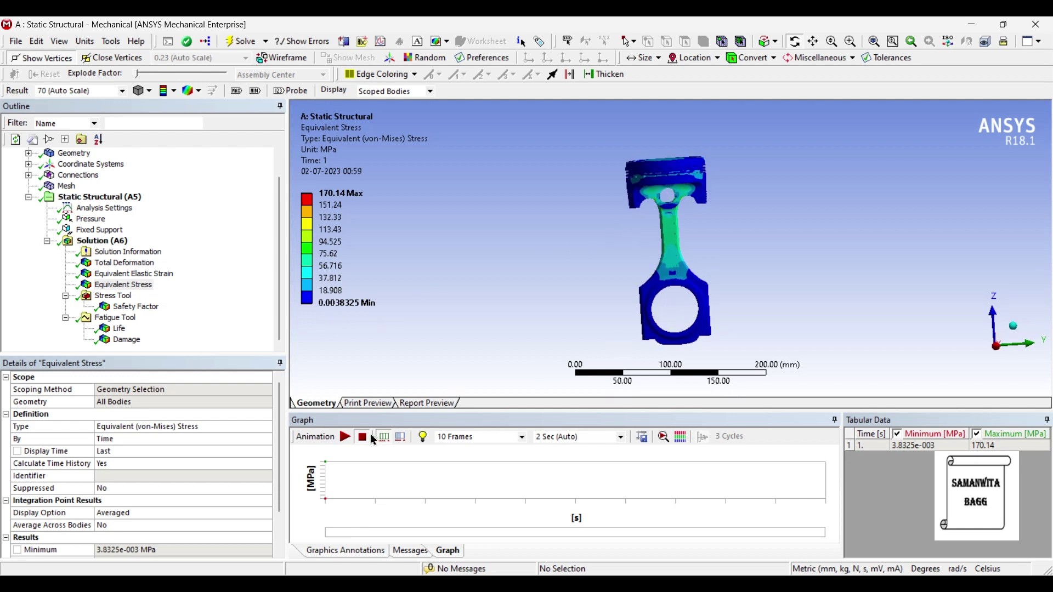
click(346, 437)
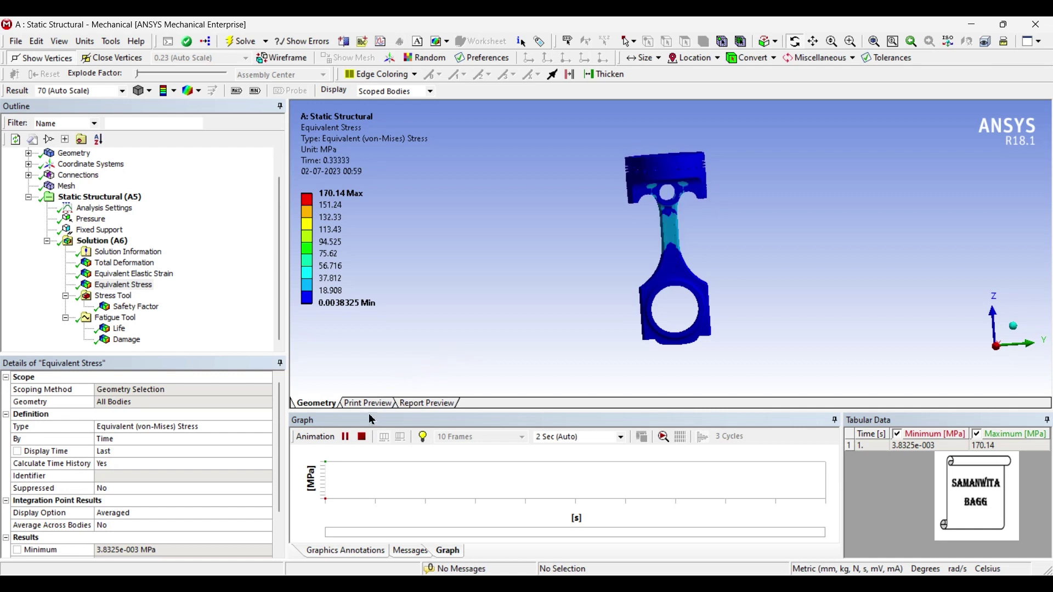
click(346, 439)
- Show the Safety Factor contour with four extra legend bands and probe the rod at 4.6703
click(136, 307)
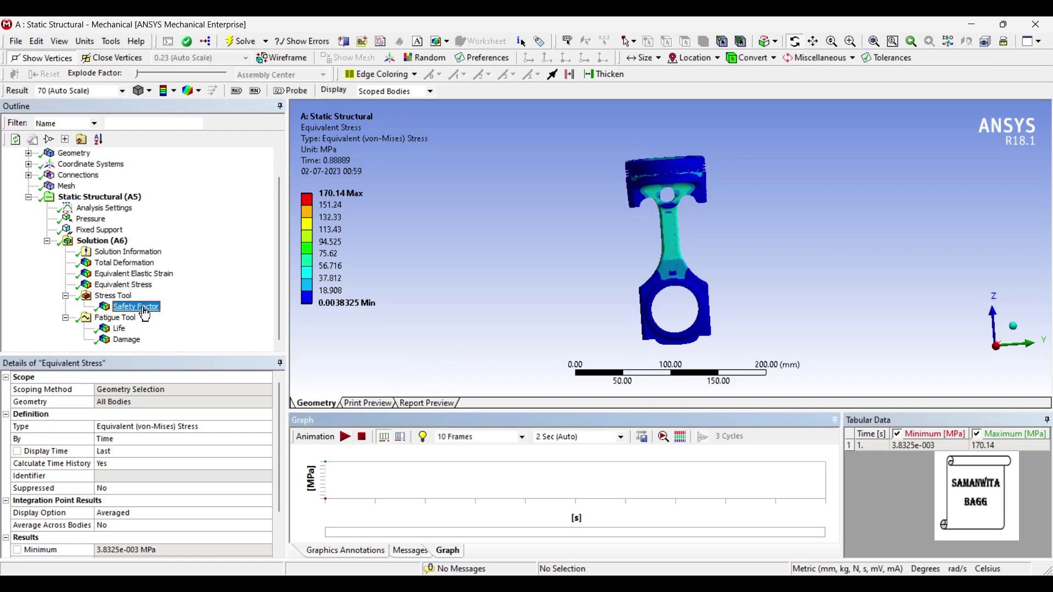
click(306, 233)
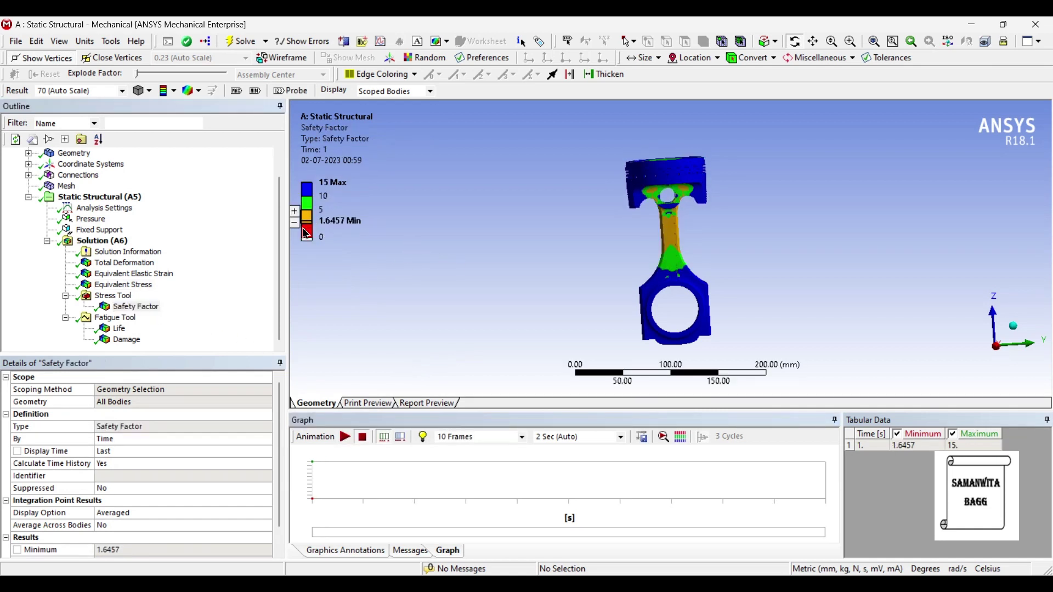
click(294, 211)
click(294, 212)
click(294, 212)
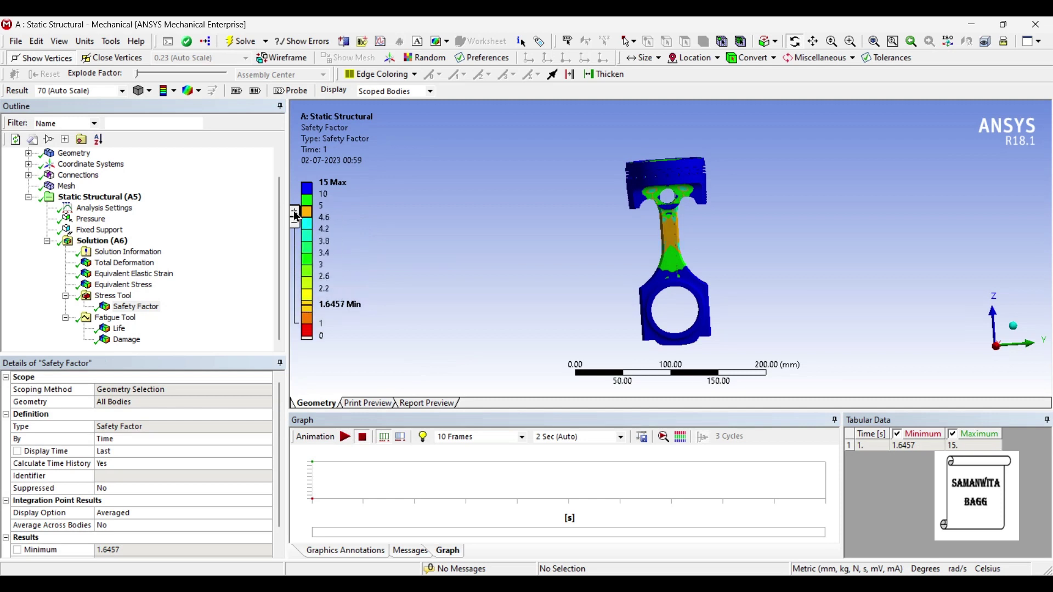
click(295, 212)
drag(695, 253, 688, 163)
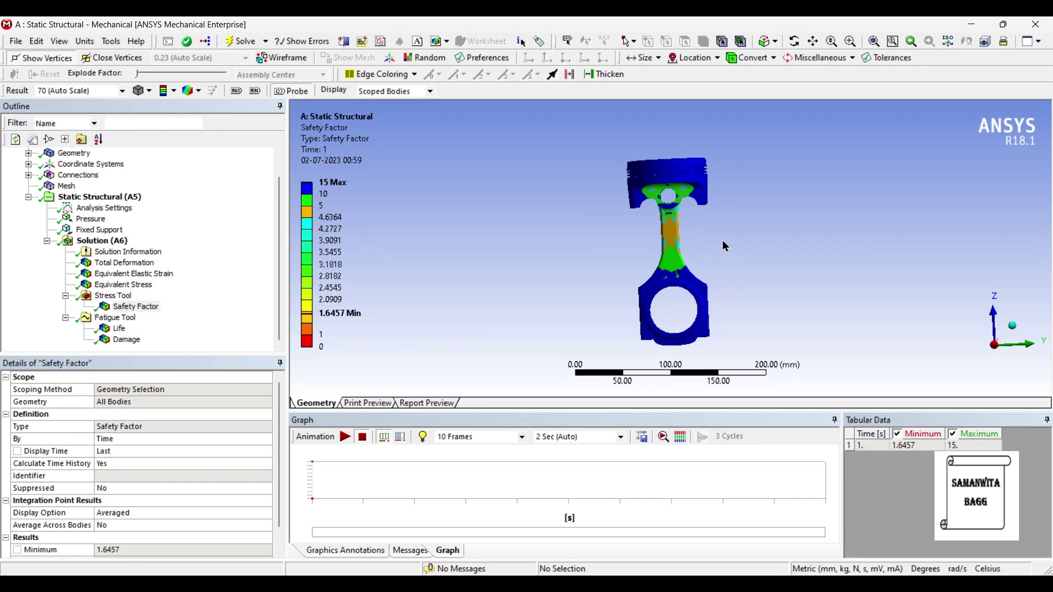
click(671, 236)
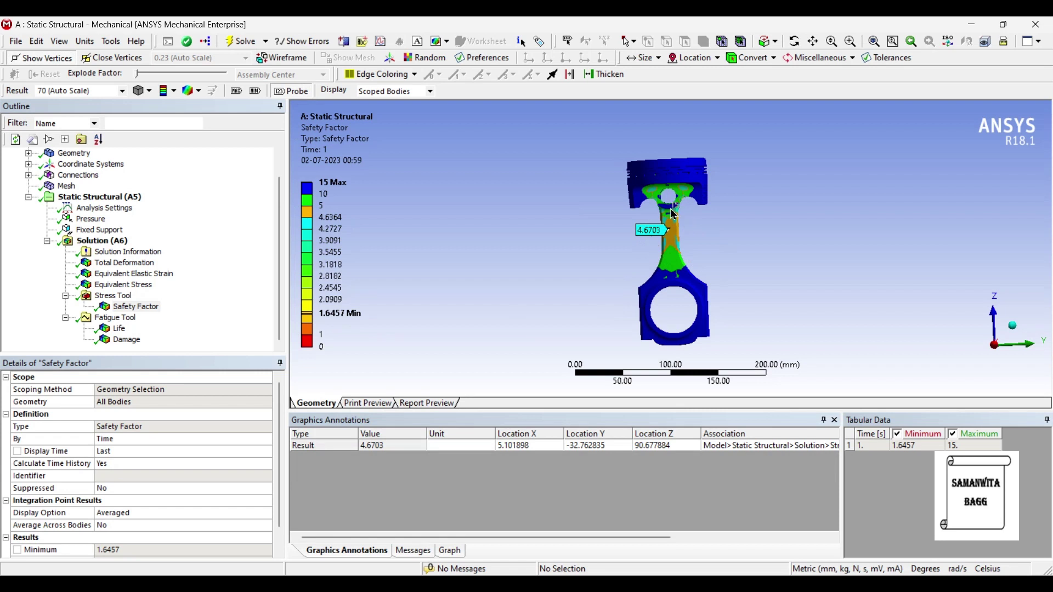
- Probe the safety factor on the piston pin and view the piston top
click(659, 195)
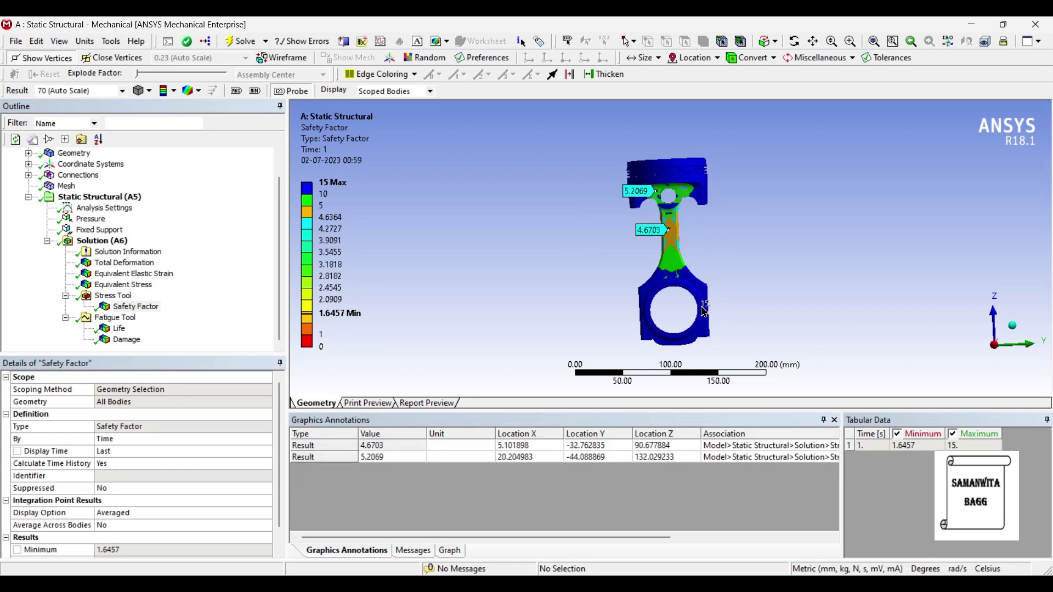
middle_drag(705, 313, 687, 299)
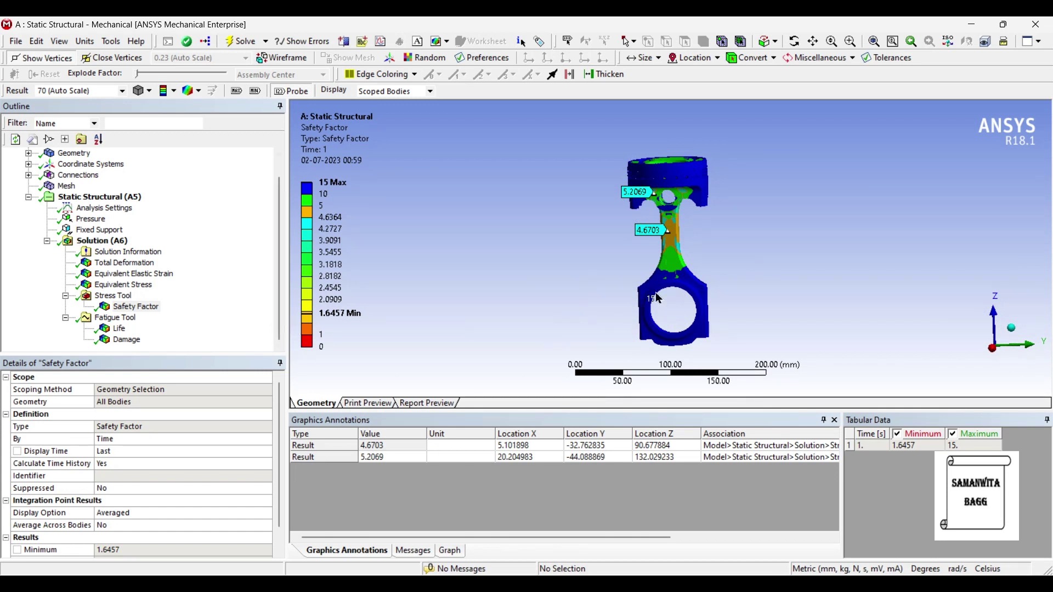
scroll(695, 257, up, 2)
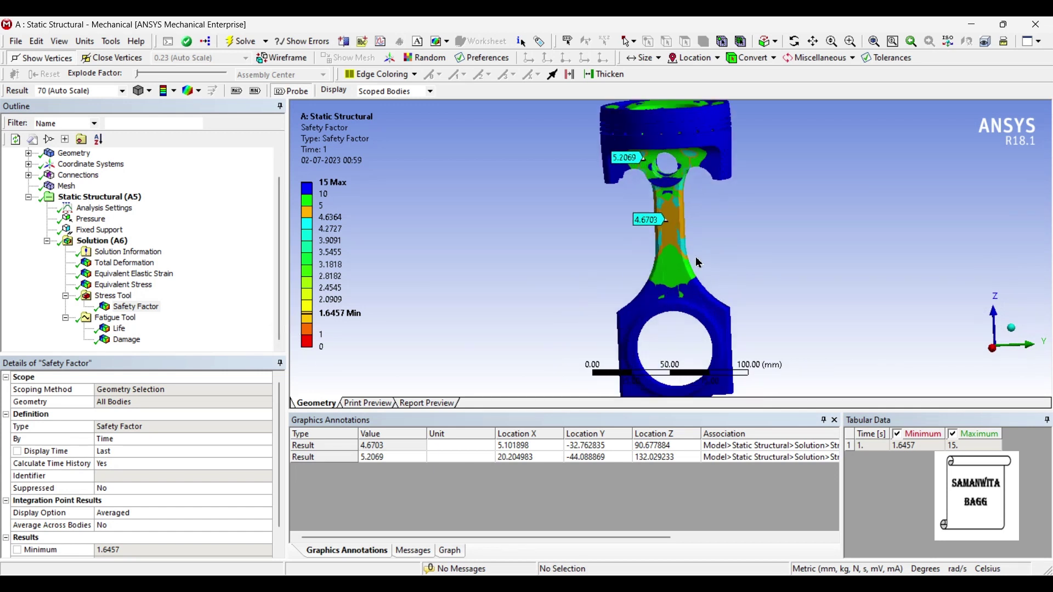
scroll(698, 263, down, 2)
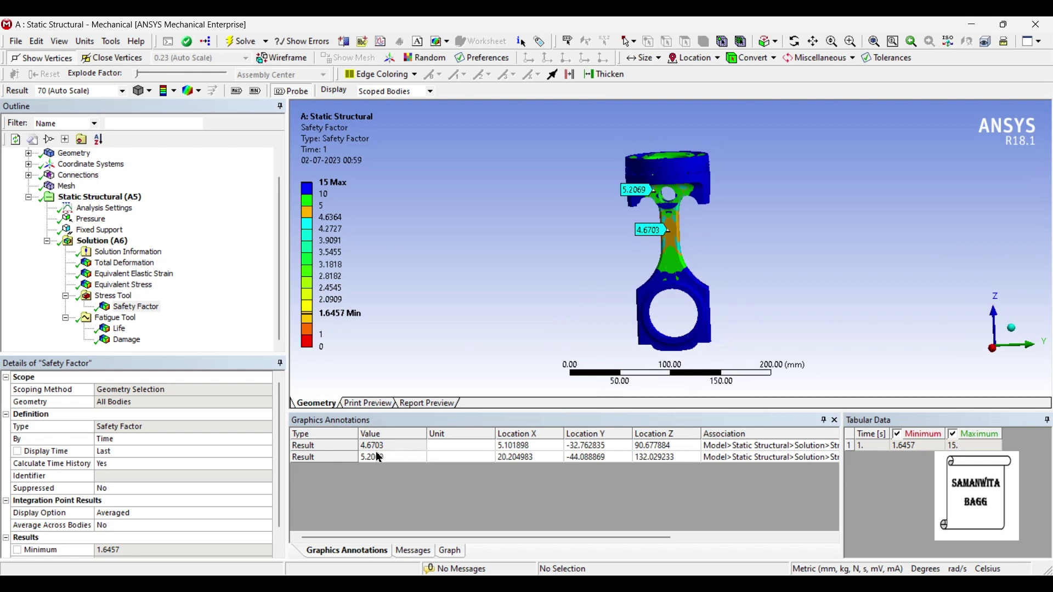
- Delete all probe annotations and select the Fatigue Tool in the Outline
right_click(530, 448)
click(571, 454)
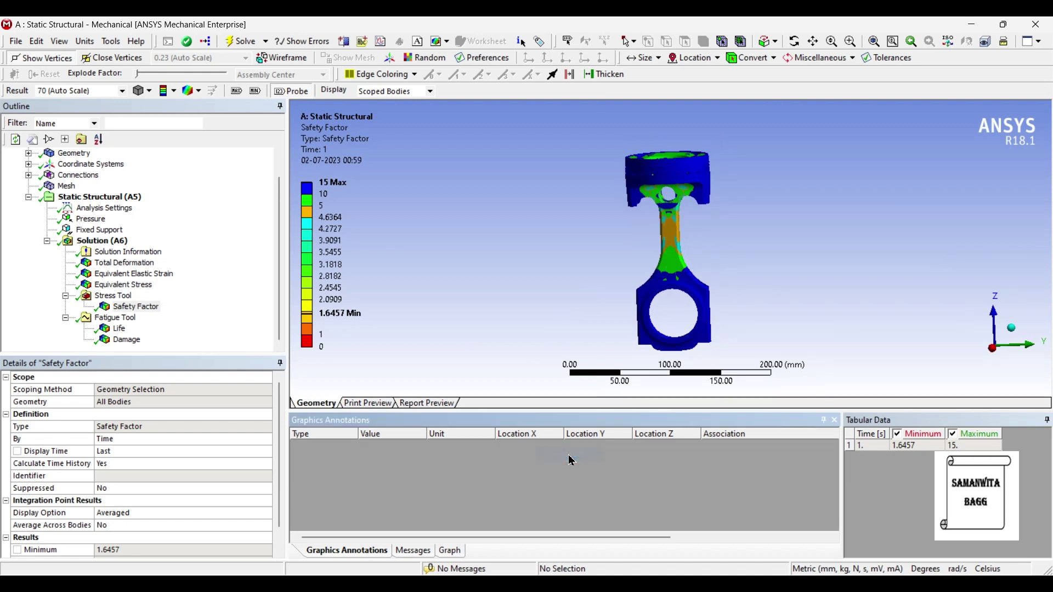
click(122, 331)
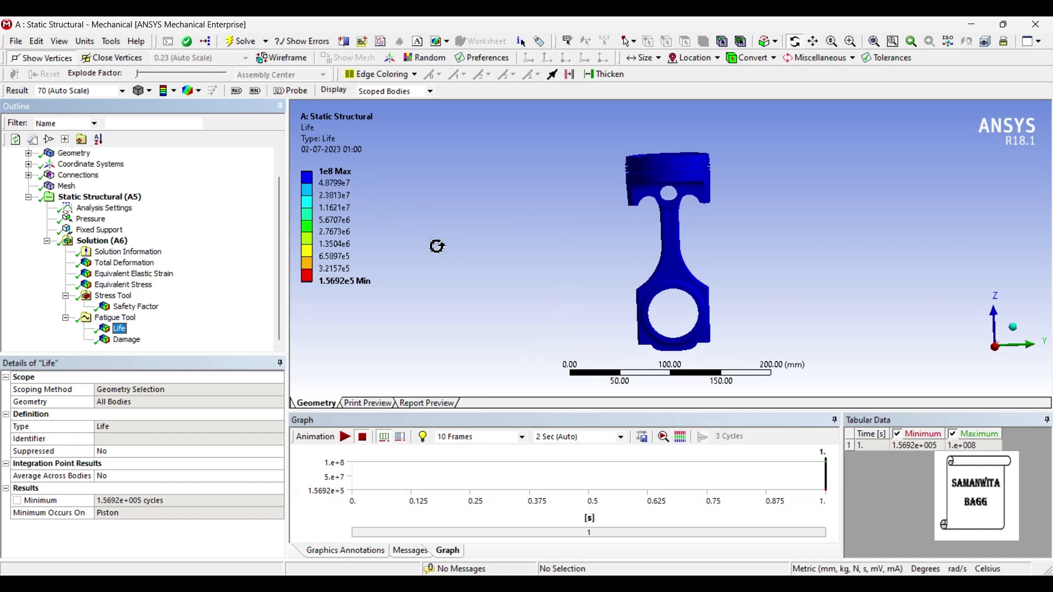
- Inspect the fatigue Life contour (min 1.5692e5 cycles), then the Damage contour peaking at 6372.5
click(634, 336)
drag(635, 336, 695, 314)
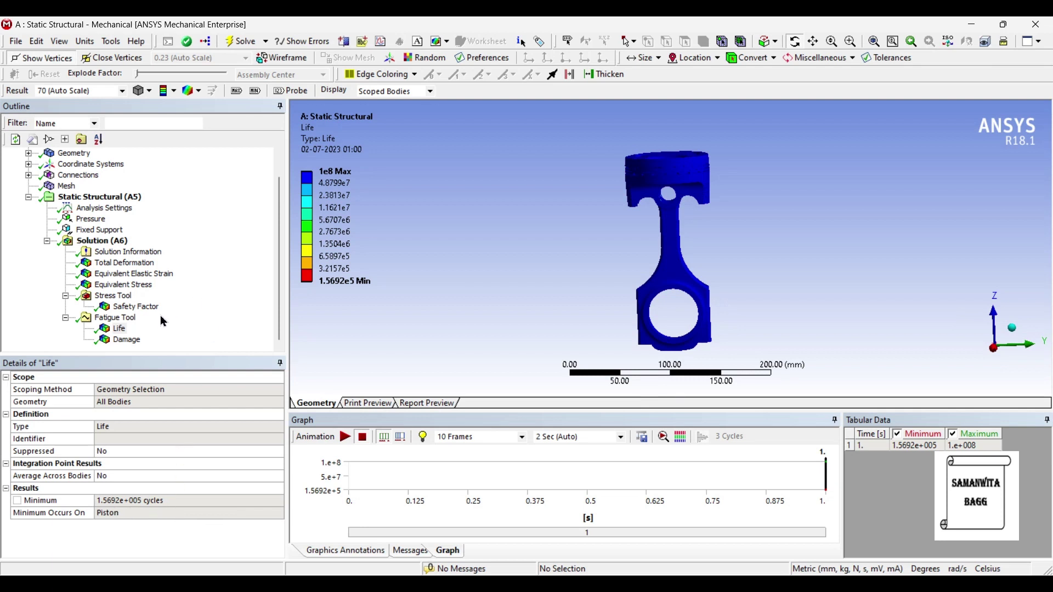
click(138, 342)
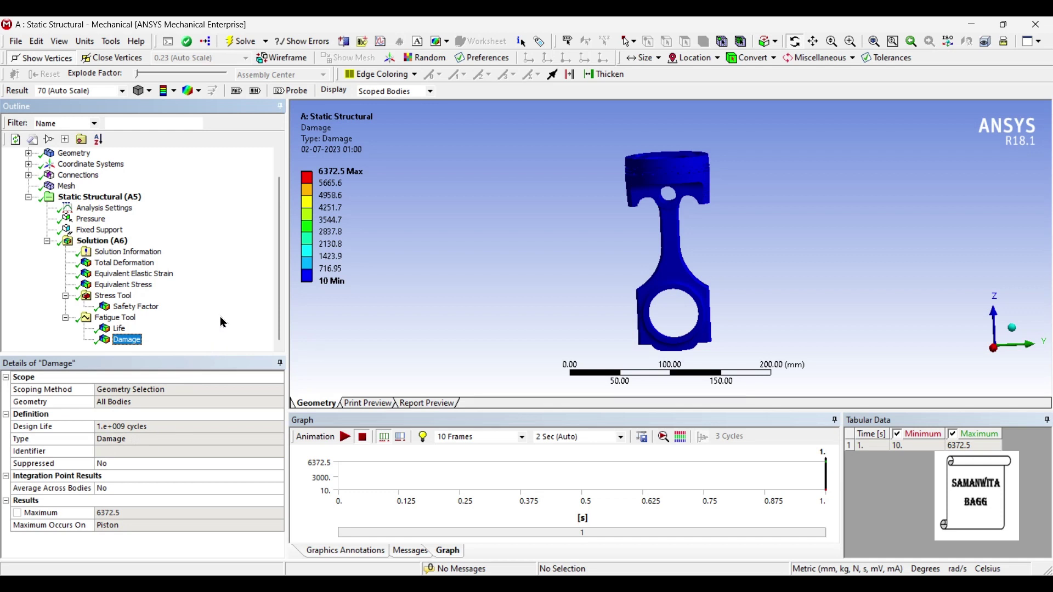
middle_drag(812, 231, 774, 282)
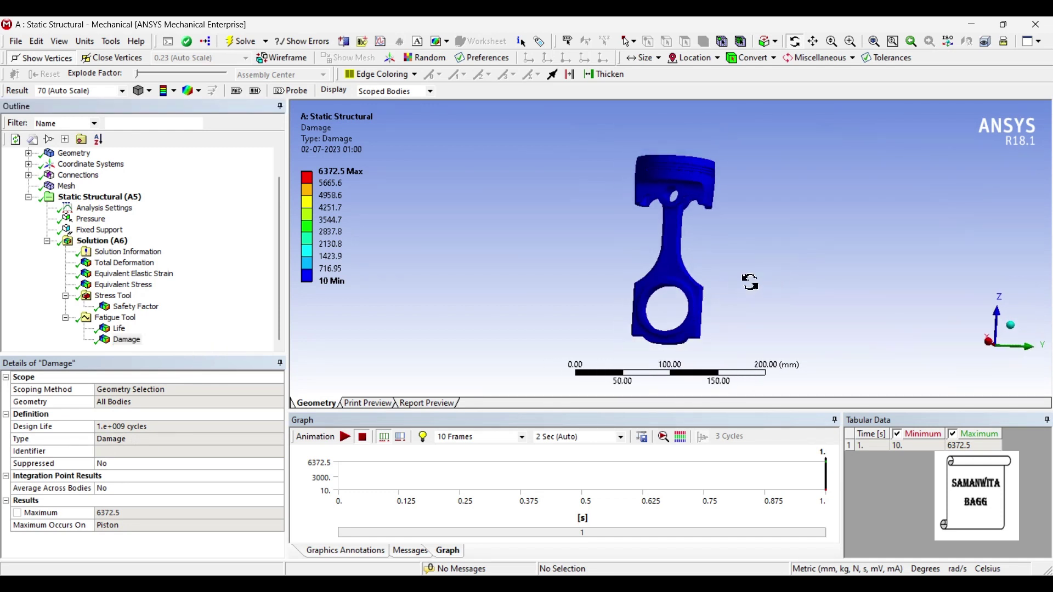
drag(750, 281, 762, 253)
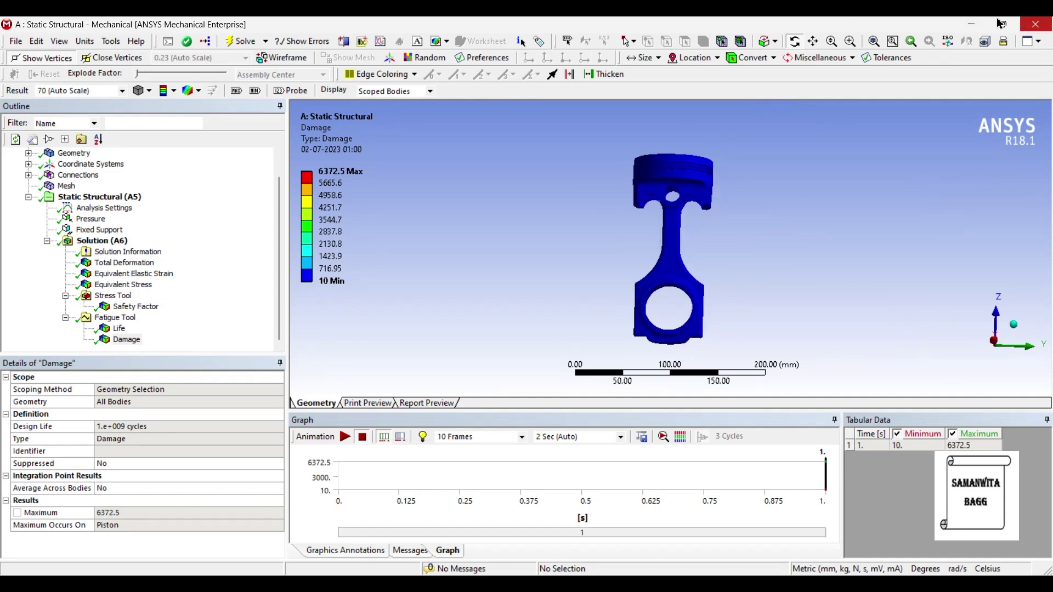
- Close Mechanical and add a Steady-State Thermal system sharing Static Structural's model, then edit its Setup
click(971, 25)
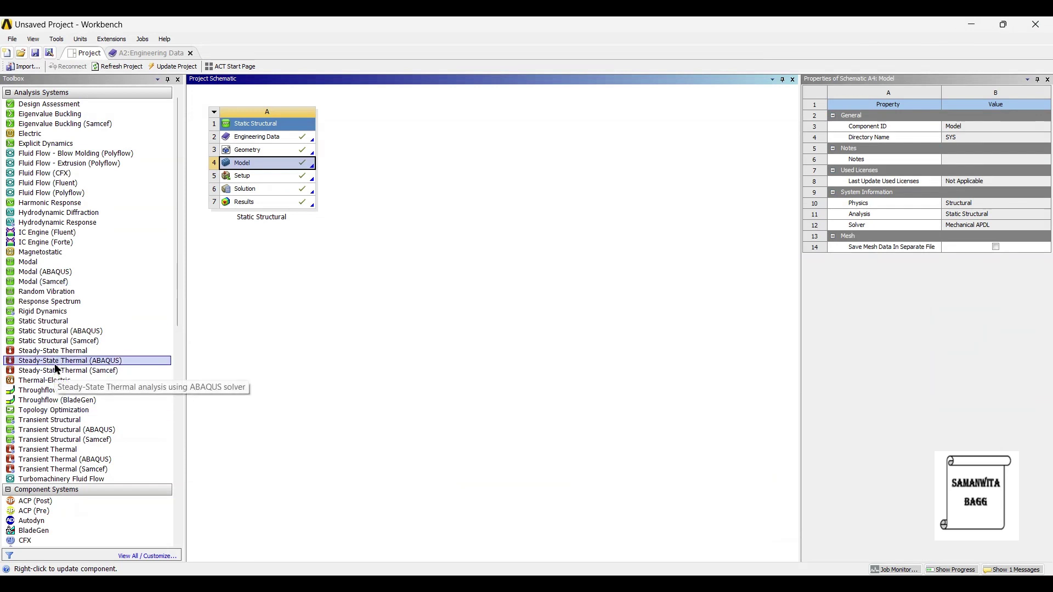
drag(61, 353, 166, 287)
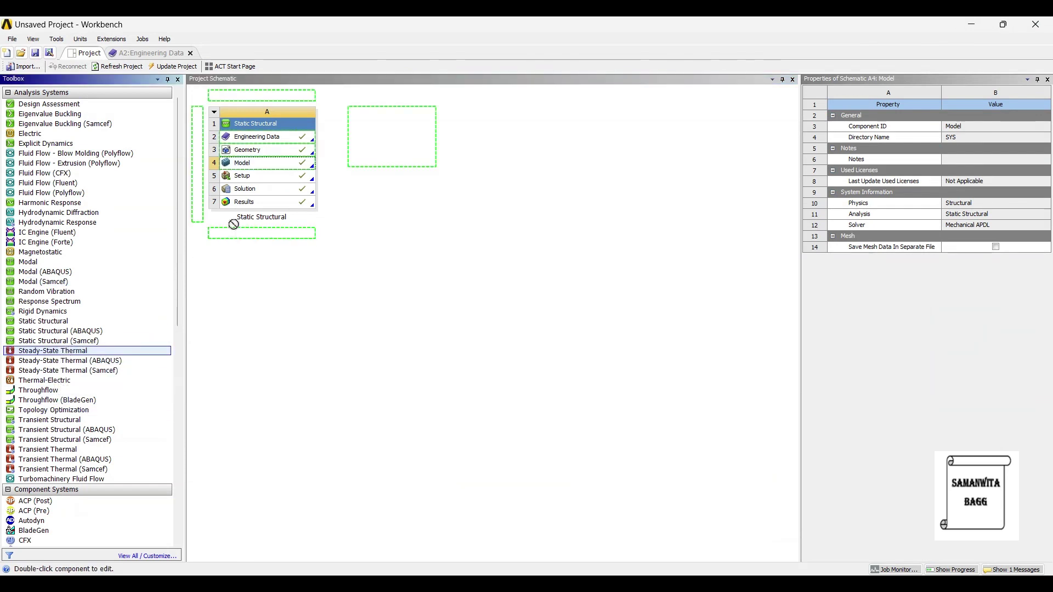
drag(249, 188, 285, 166)
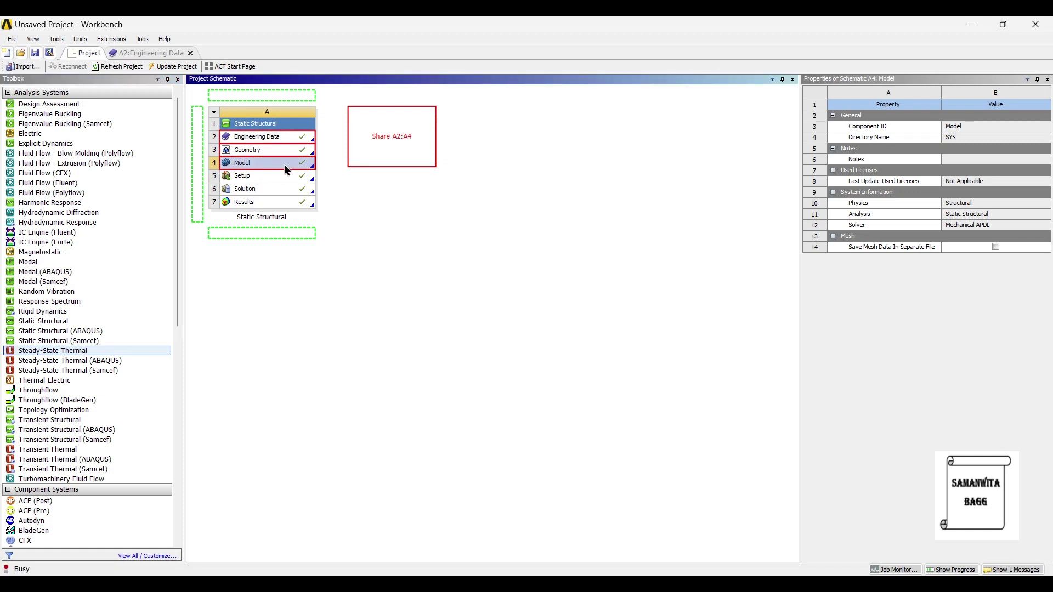
key(Return)
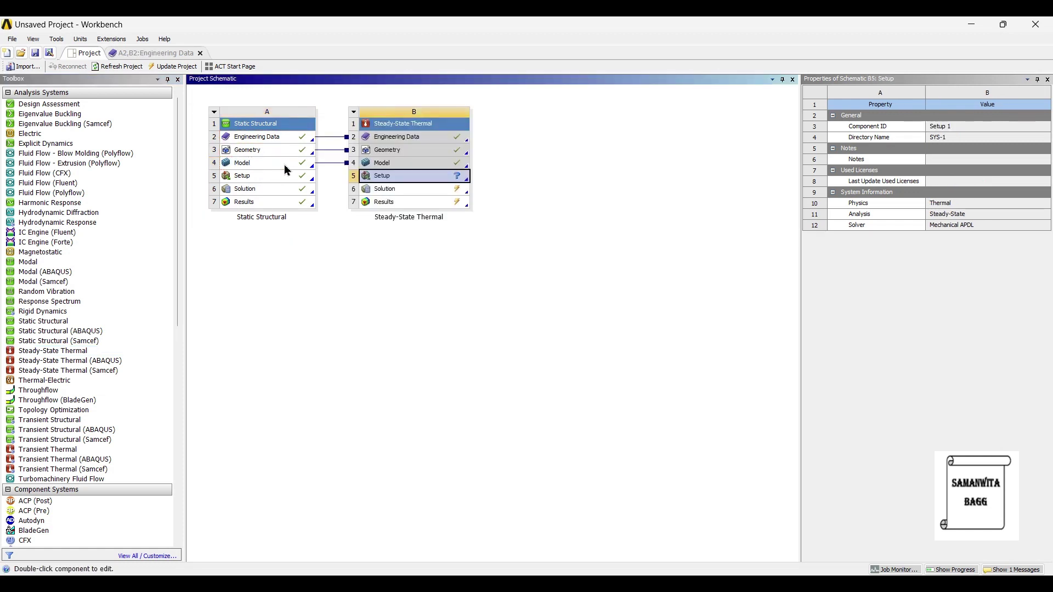
double_click(425, 178)
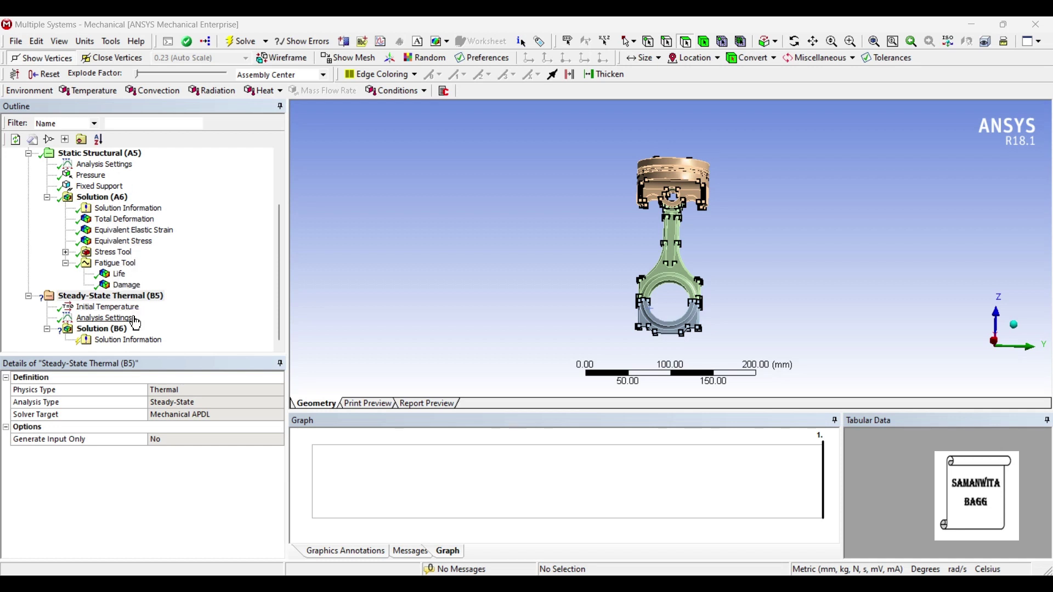
- Insert a Temperature load into the Steady-State Thermal analysis
click(98, 299)
right_click(150, 299)
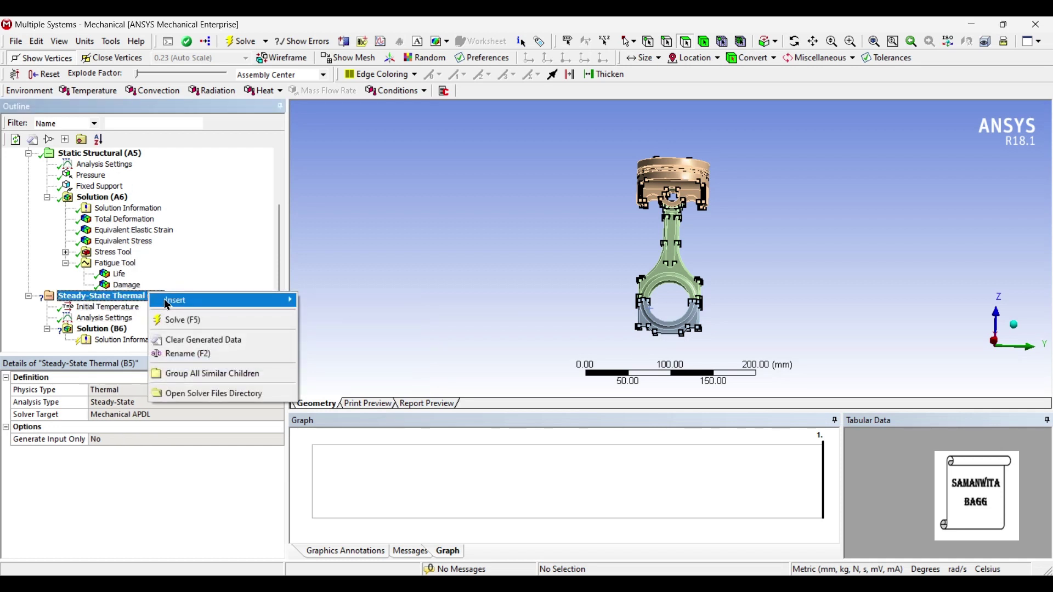
mouse_move(167, 303)
click(330, 340)
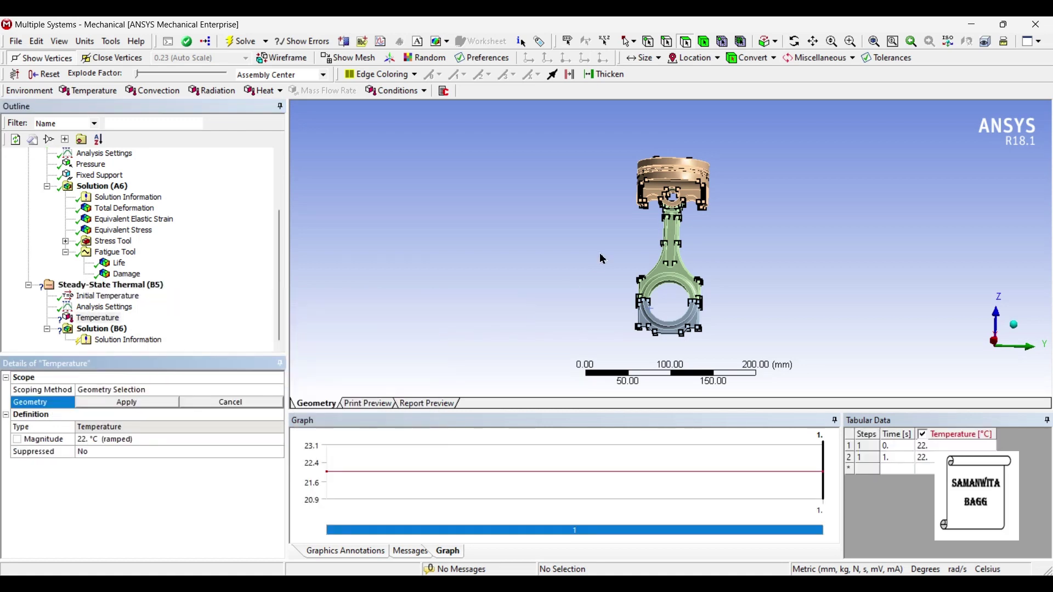
- Assign the seven piston-top faces to the Temperature load
scroll(665, 262, up, 3)
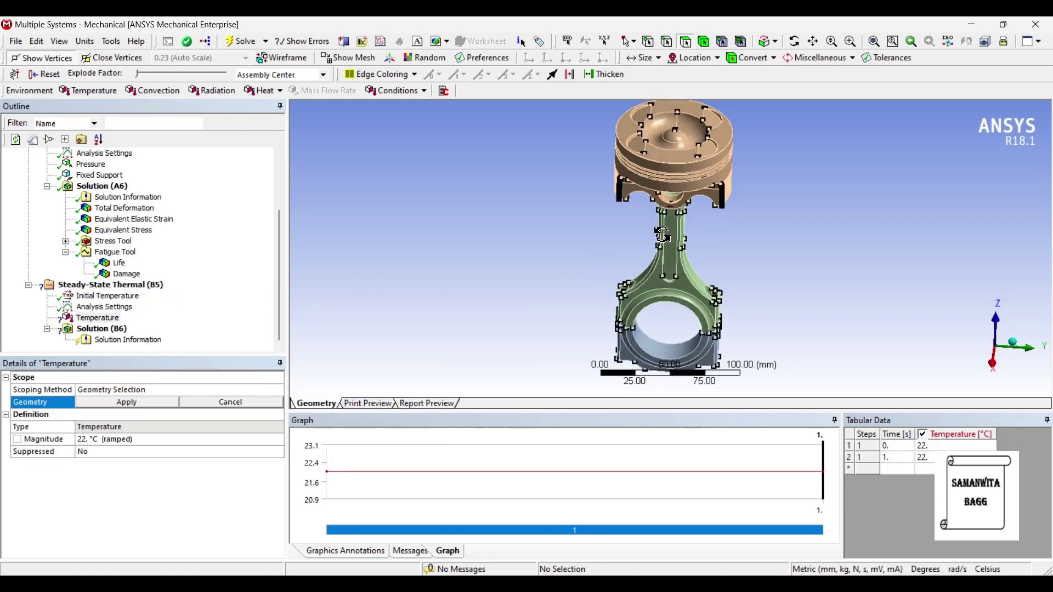
middle_drag(665, 258, 642, 181)
click(630, 159)
ctrl+click(655, 137)
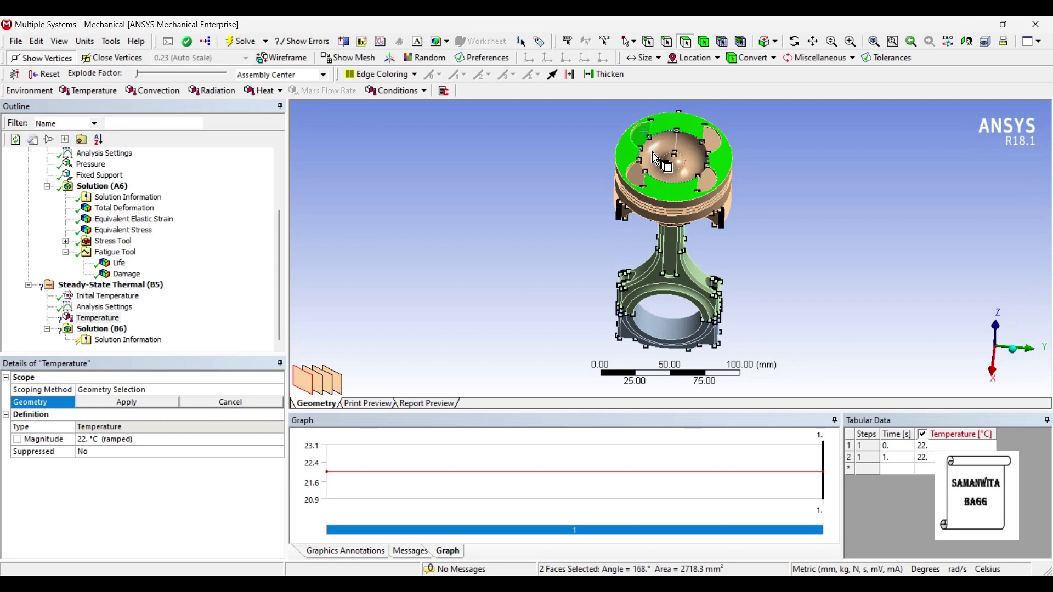
ctrl+click(647, 181)
ctrl+click(668, 175)
ctrl+click(675, 161)
ctrl+click(715, 141)
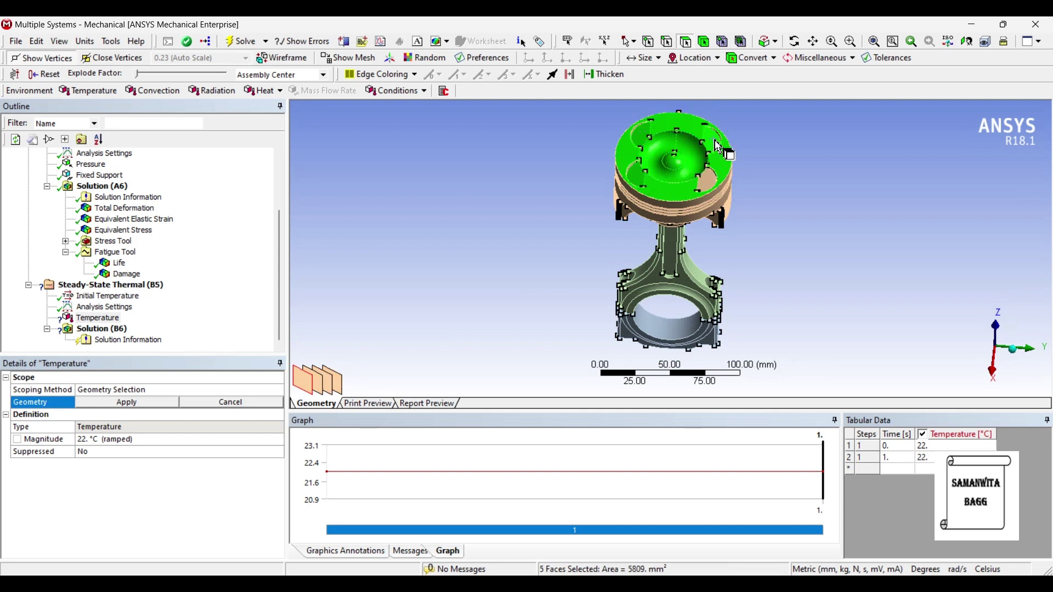
ctrl+click(708, 177)
click(121, 409)
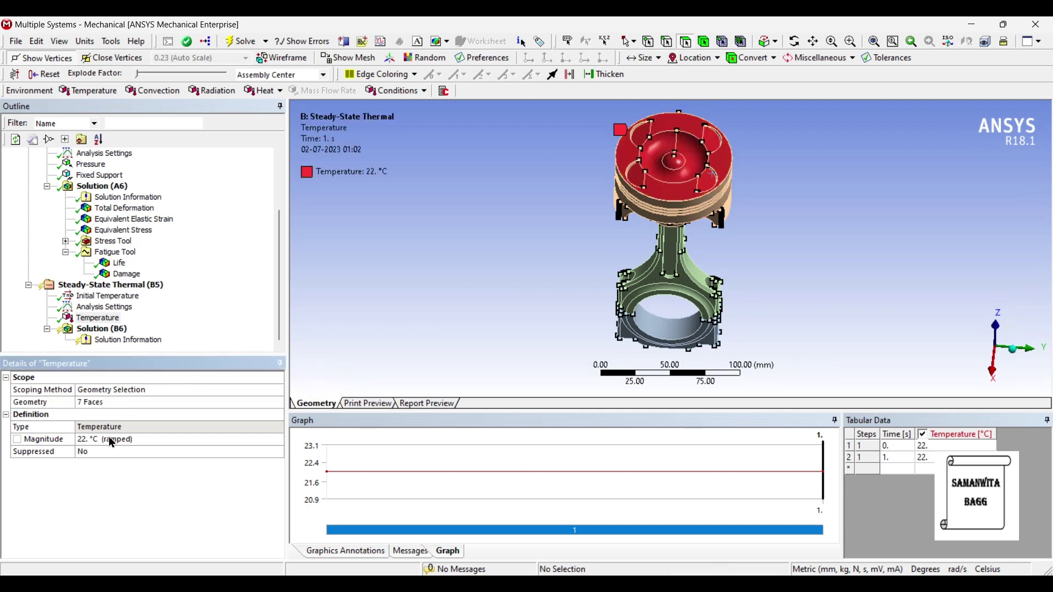
- Set the temperature magnitude to 500 °C
click(93, 440)
text(500)
key(Return)
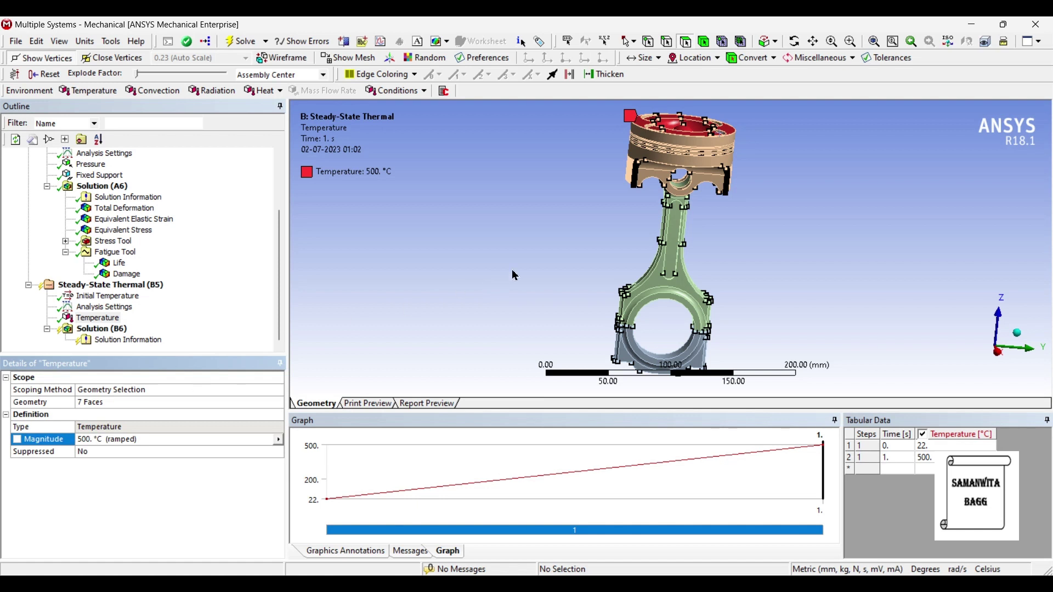
scroll(712, 226, up, 3)
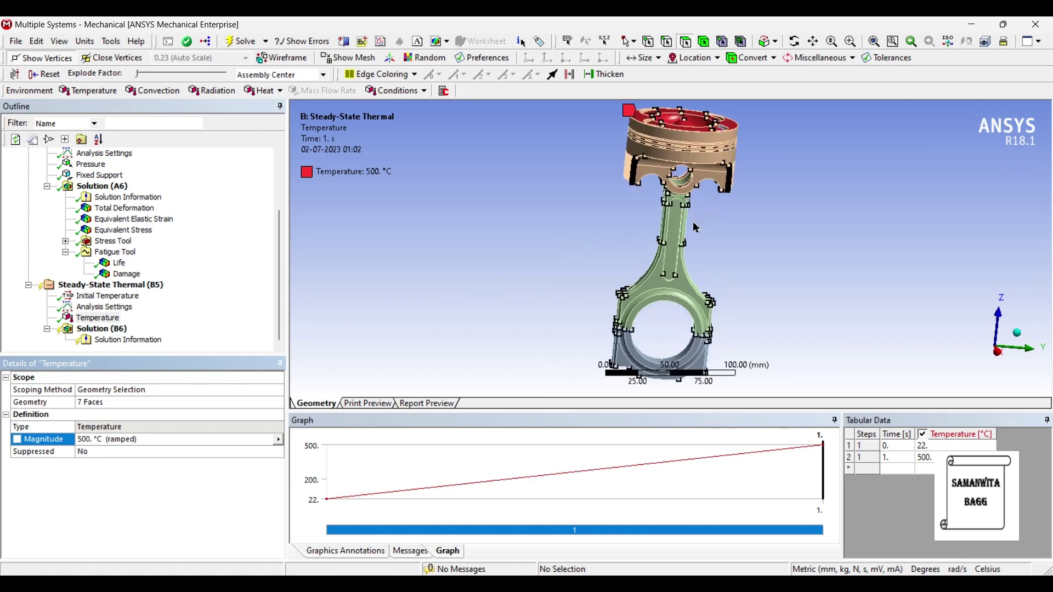
middle_drag(711, 226, 684, 161)
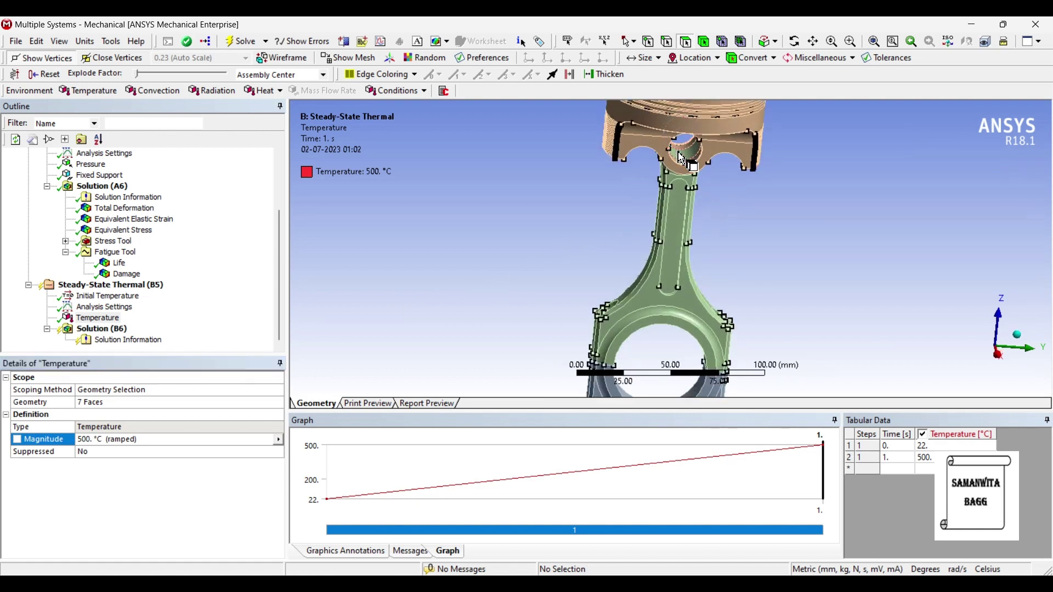
- Add a second Temperature load of 250 °C on the piston-pin bore face
click(682, 158)
right_click(680, 152)
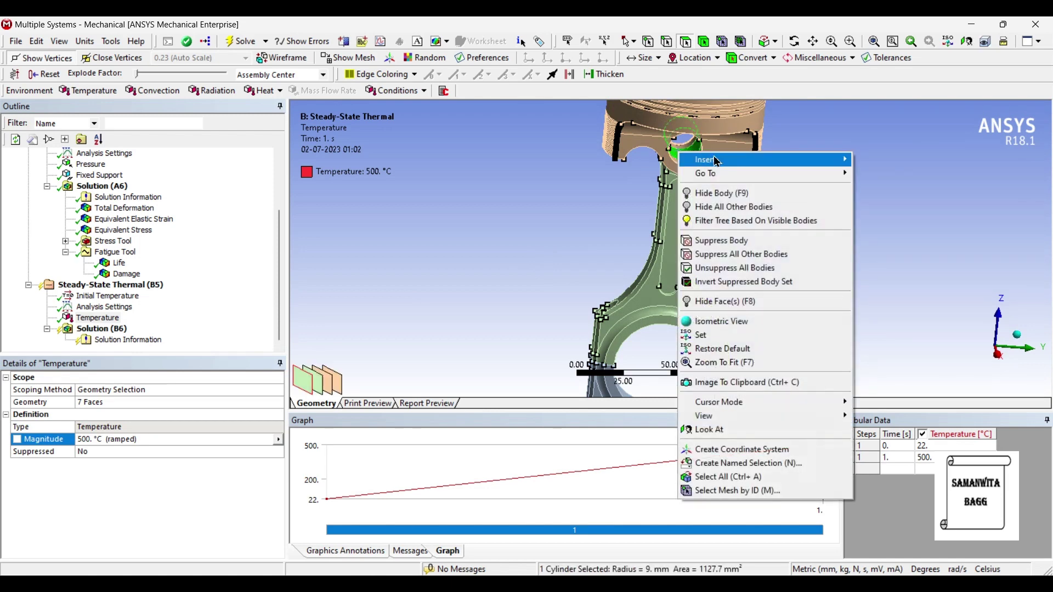
mouse_move(718, 161)
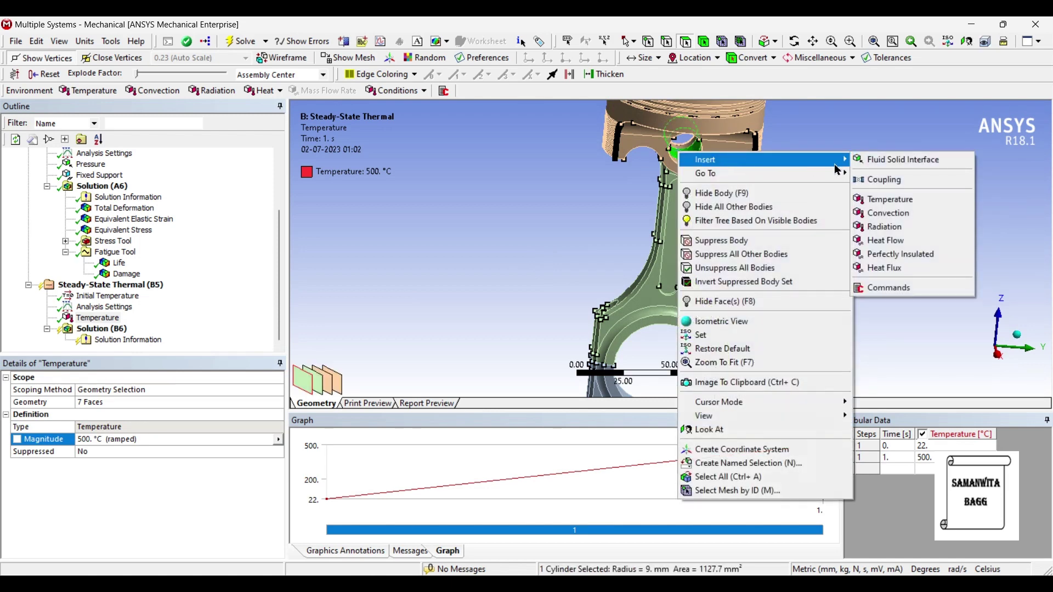
click(894, 205)
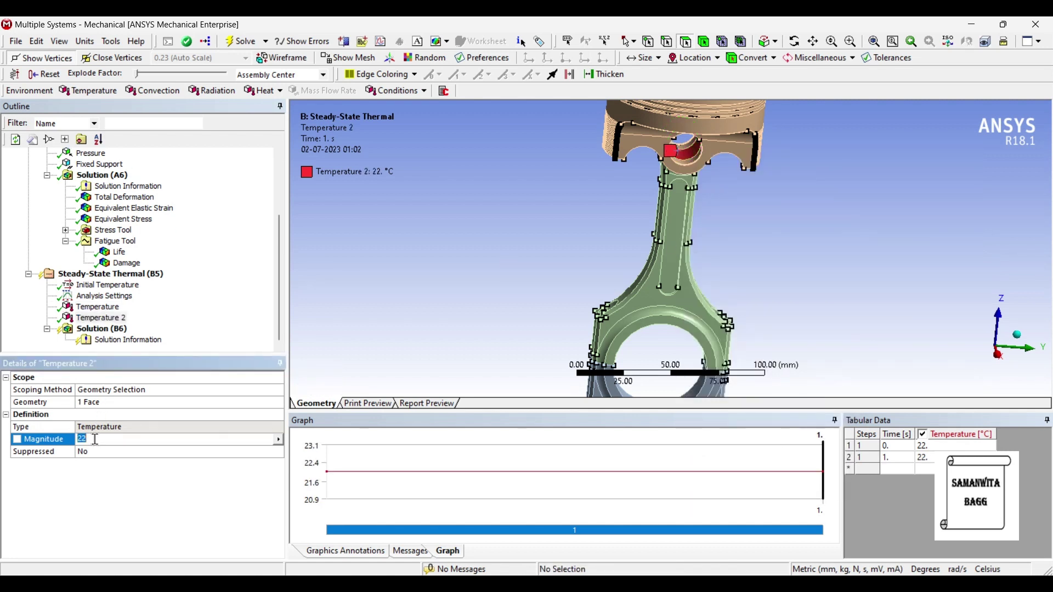
key(Return)
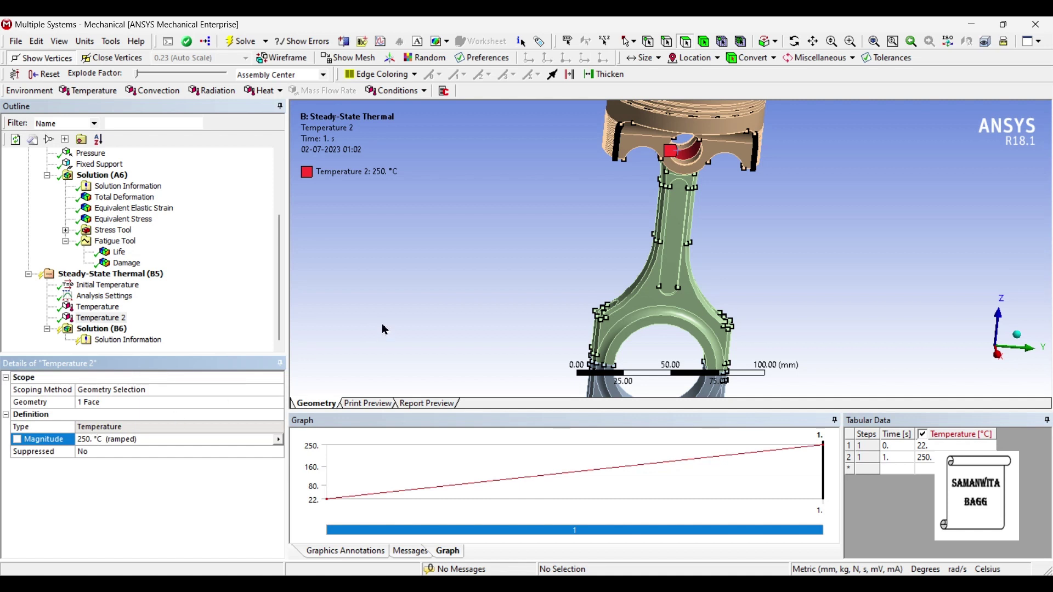
scroll(571, 326, down, 2)
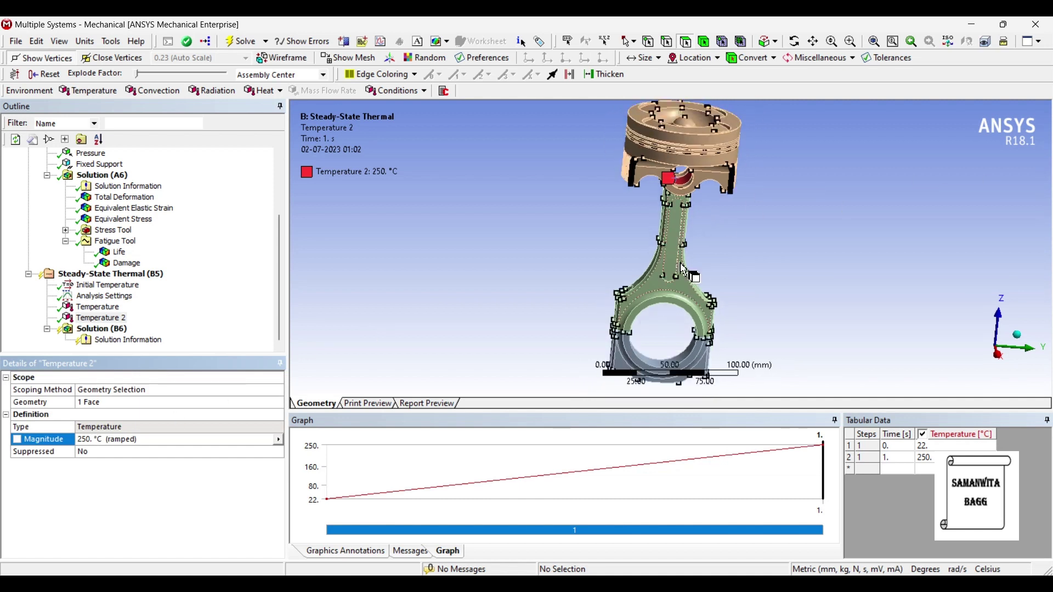
scroll(701, 266, up, 1)
middle_drag(743, 239, 749, 219)
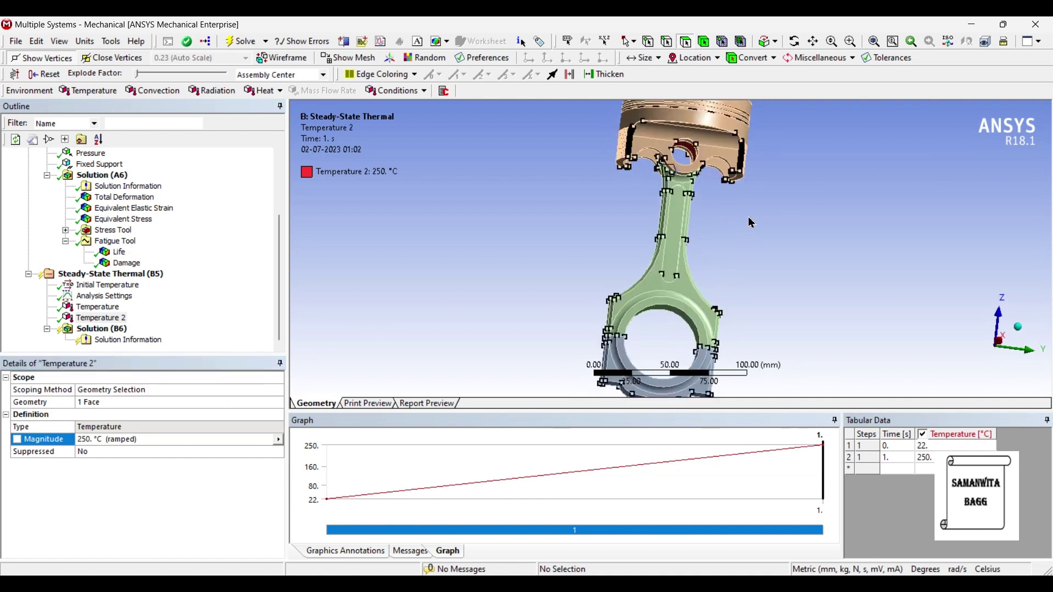
- Select the connecting rod's web, big-end and bore faces
click(683, 233)
ctrl+click(652, 291)
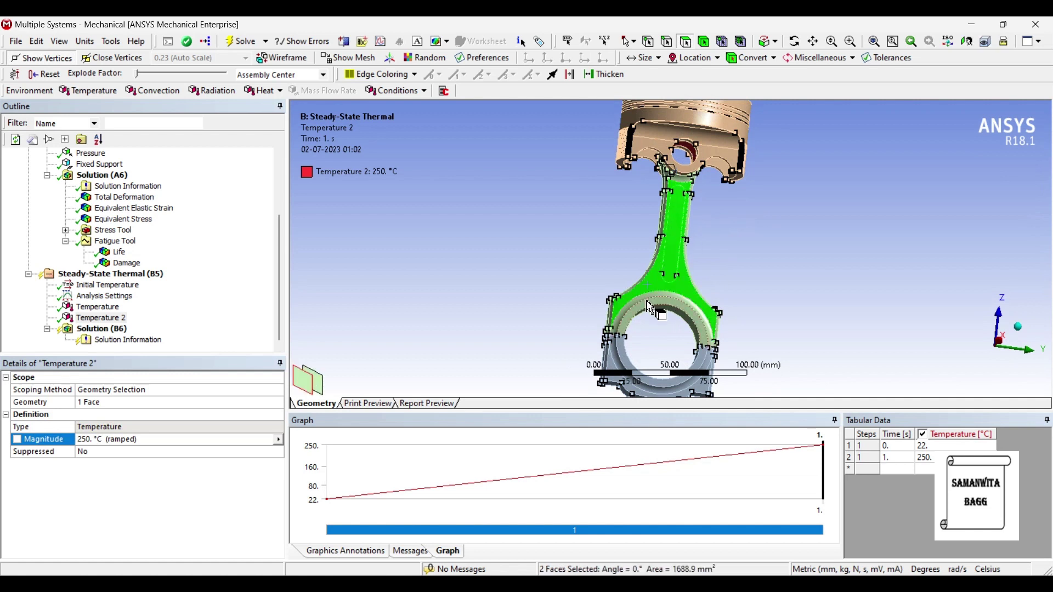
ctrl+click(639, 312)
ctrl+click(626, 331)
ctrl+click(613, 377)
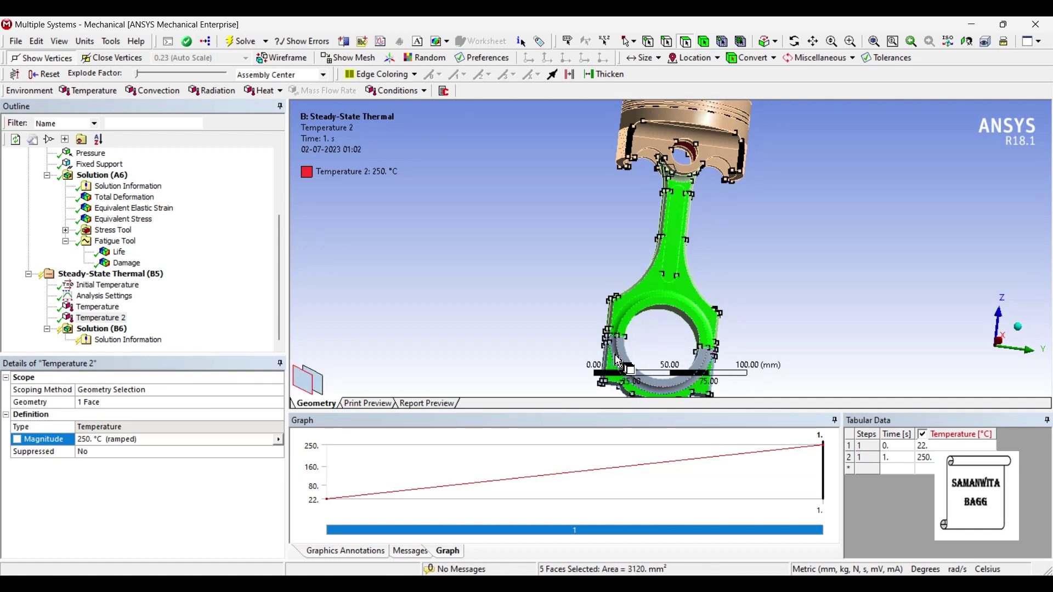
ctrl+click(625, 360)
ctrl+click(667, 311)
ctrl+click(672, 315)
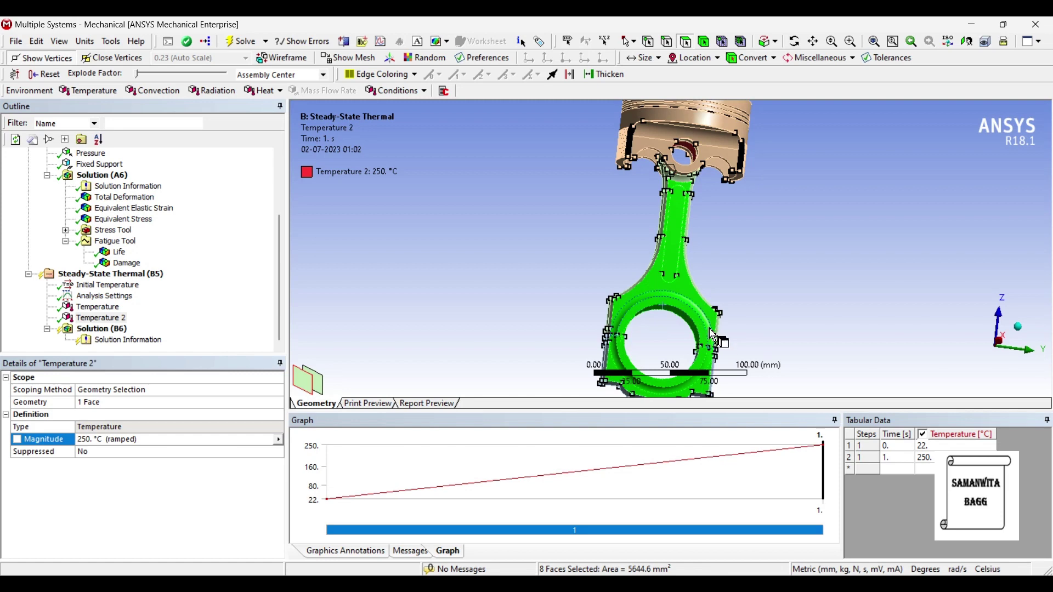
middle_drag(724, 351, 785, 363)
ctrl+click(685, 370)
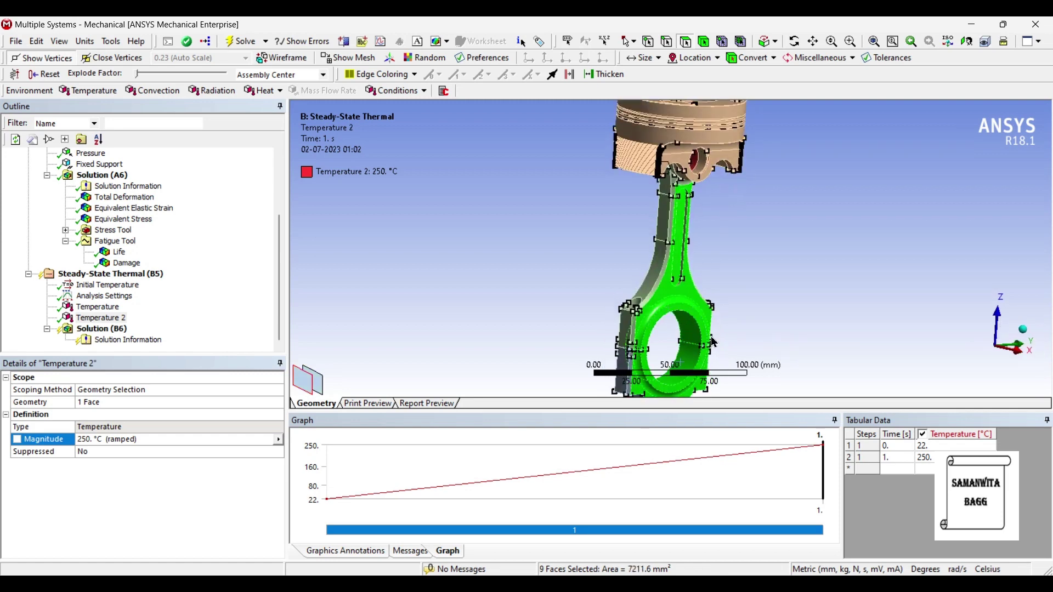
ctrl+click(663, 284)
ctrl+click(667, 269)
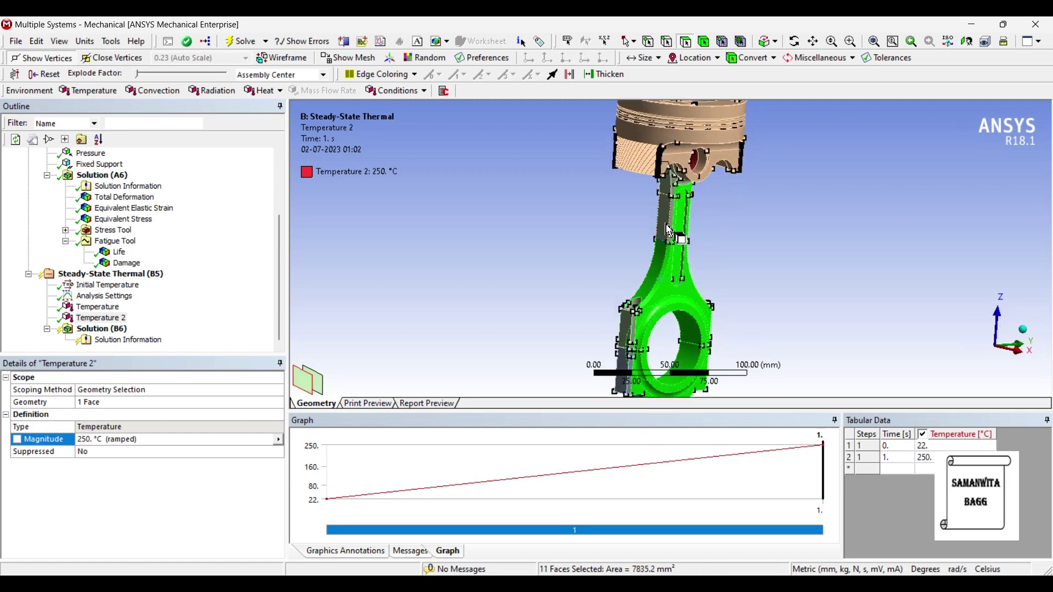
ctrl+click(674, 231)
ctrl+click(677, 204)
ctrl+click(682, 186)
ctrl+click(682, 184)
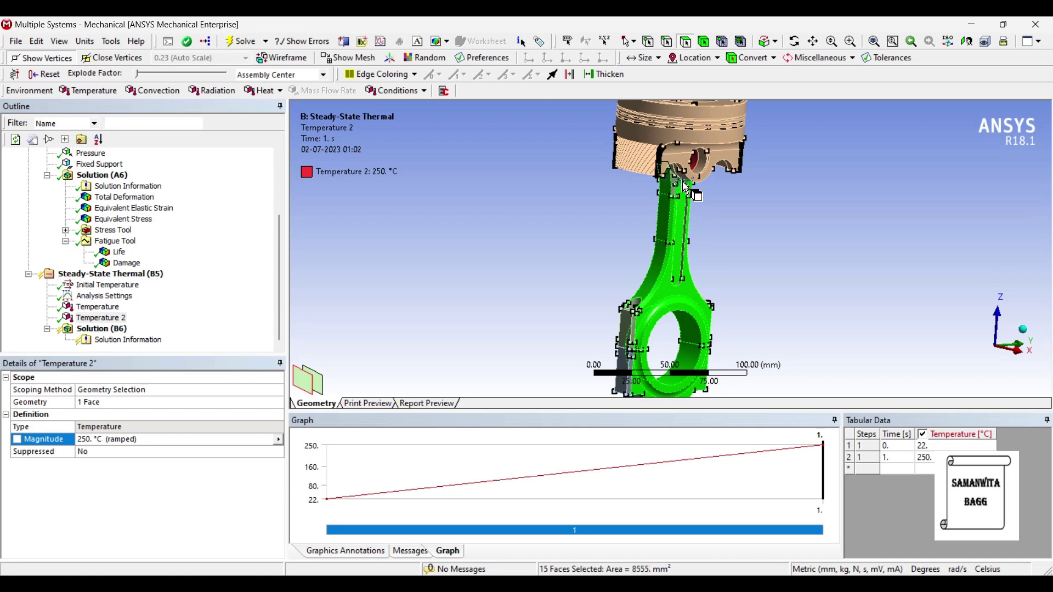
ctrl+click(677, 215)
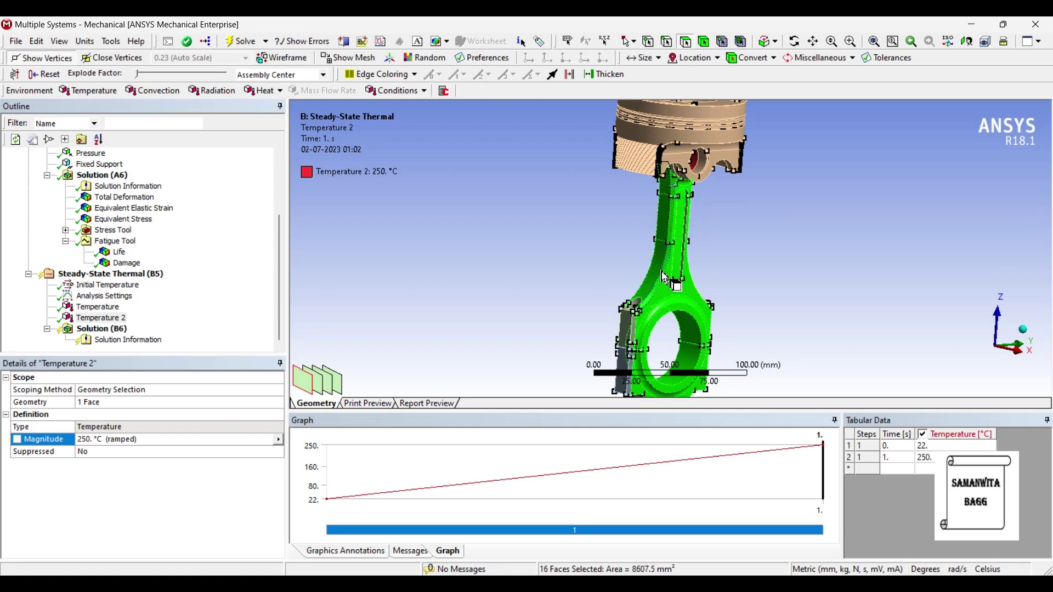
- Add the remaining rod rib, slot and big-end faces to the selection
scroll(674, 233, up, 2)
ctrl+click(653, 306)
middle_drag(654, 306, 682, 294)
ctrl+click(692, 286)
ctrl+click(680, 293)
ctrl+click(680, 285)
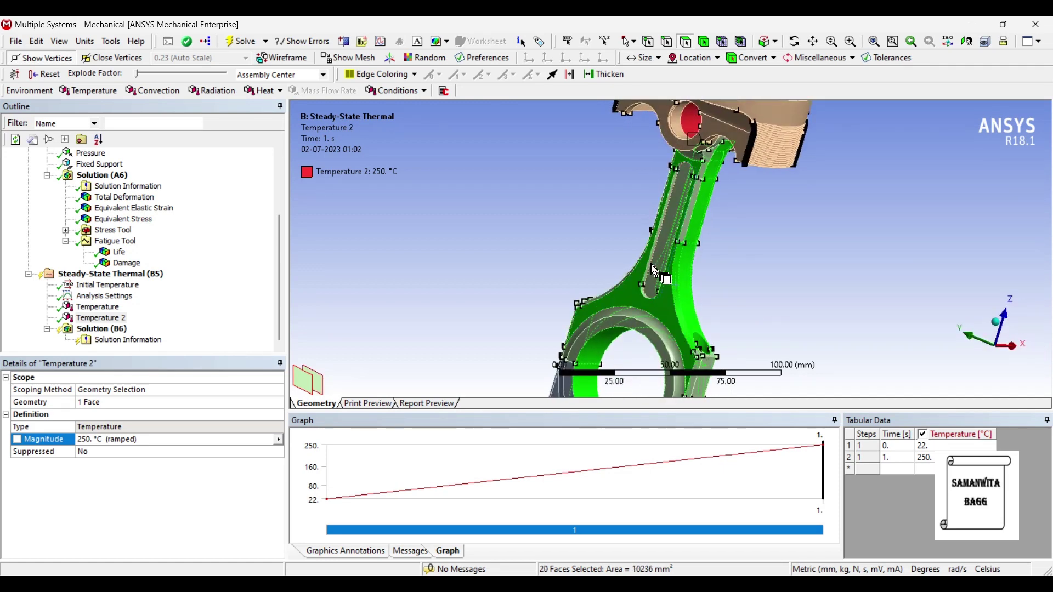
ctrl+click(666, 230)
ctrl+click(692, 178)
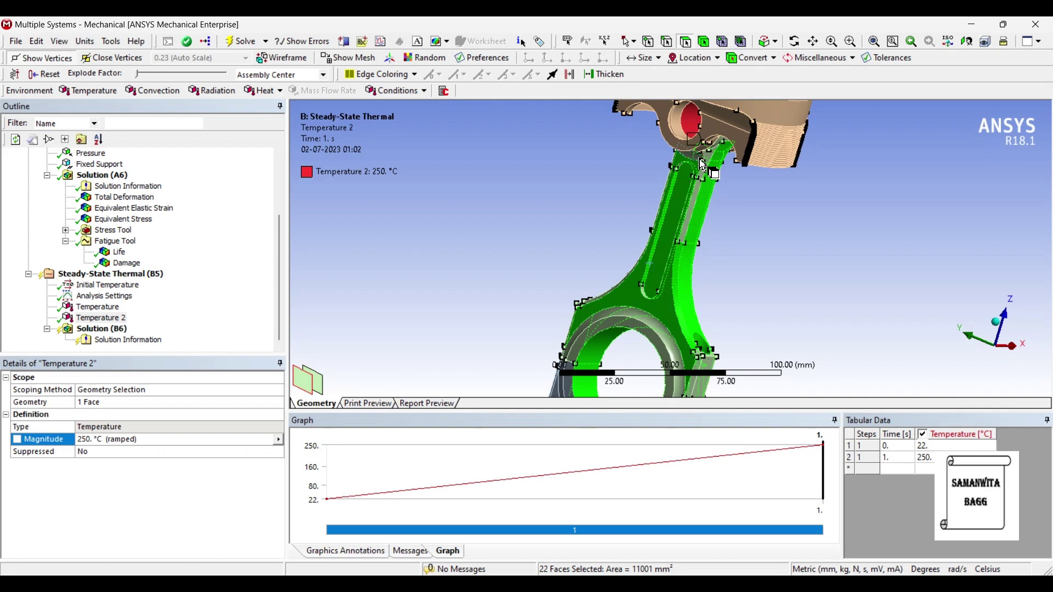
ctrl+click(705, 165)
ctrl+click(710, 171)
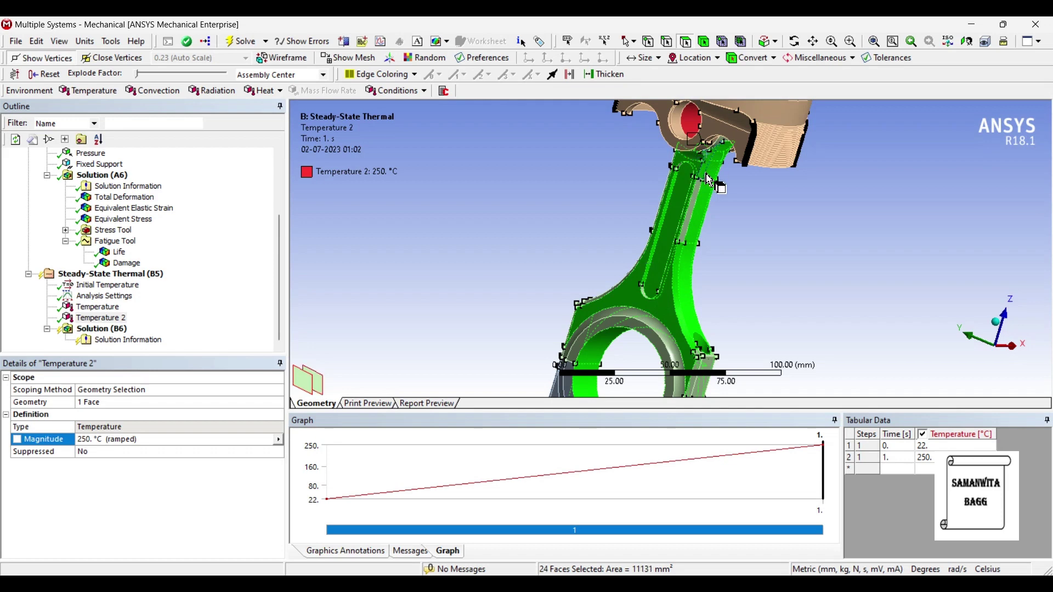
ctrl+click(704, 213)
ctrl+click(638, 320)
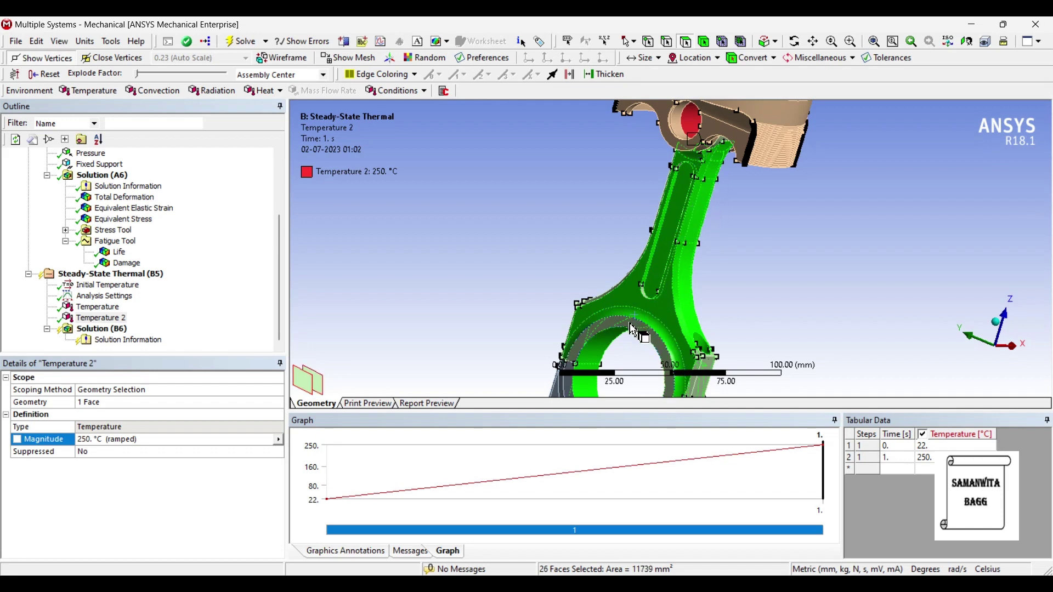
ctrl+click(631, 329)
- Add the piston's inner, pin-hole and crown faces, reaching 101 faces totalling 42743 mm²
middle_drag(638, 321, 660, 125)
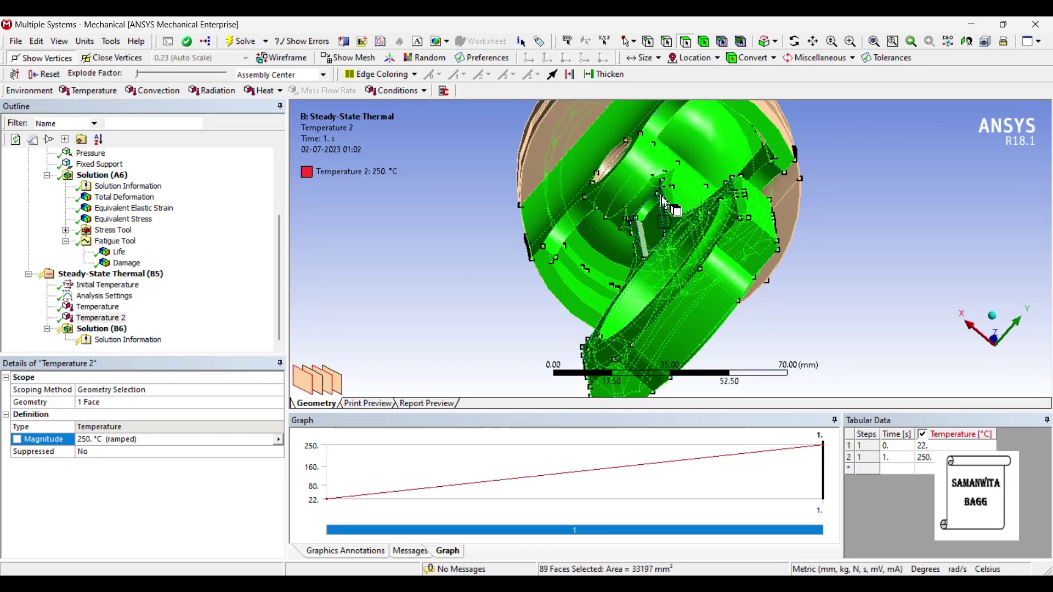
ctrl+click(784, 201)
ctrl+click(787, 187)
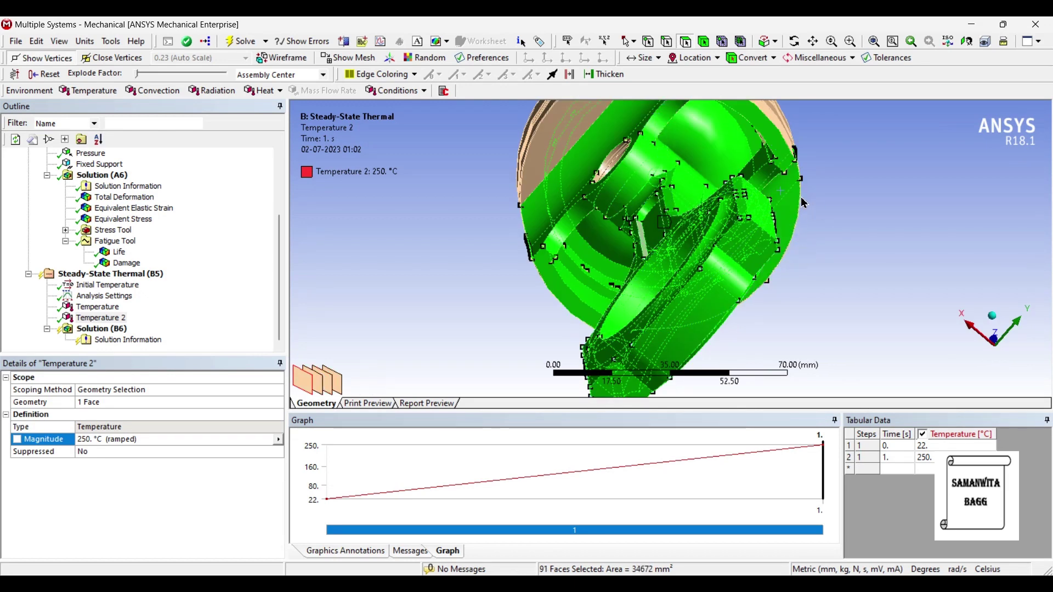
middle_drag(787, 186, 806, 153)
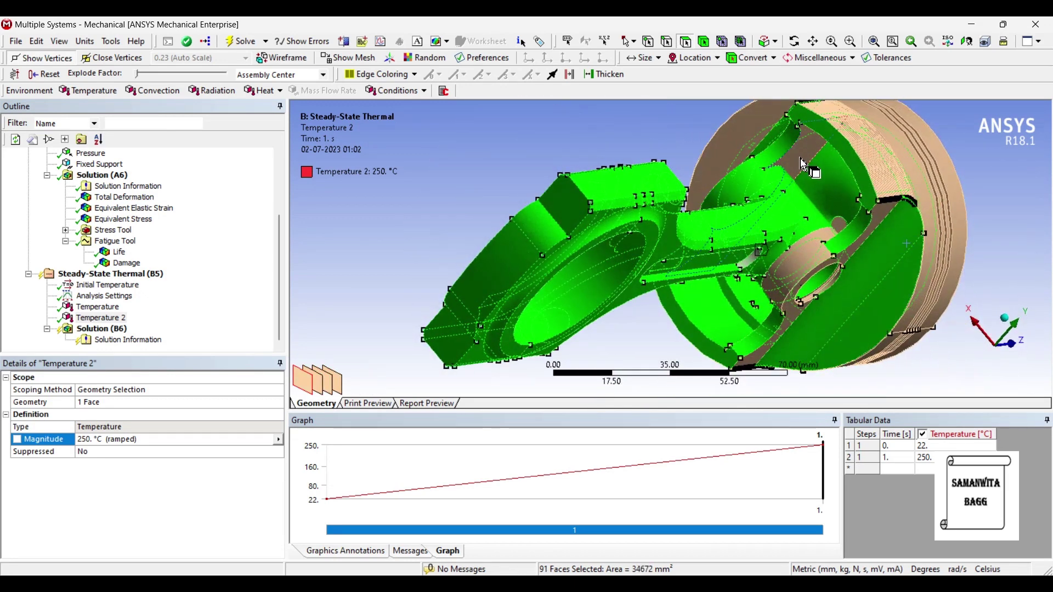
ctrl+click(742, 129)
ctrl+click(876, 221)
ctrl+click(878, 222)
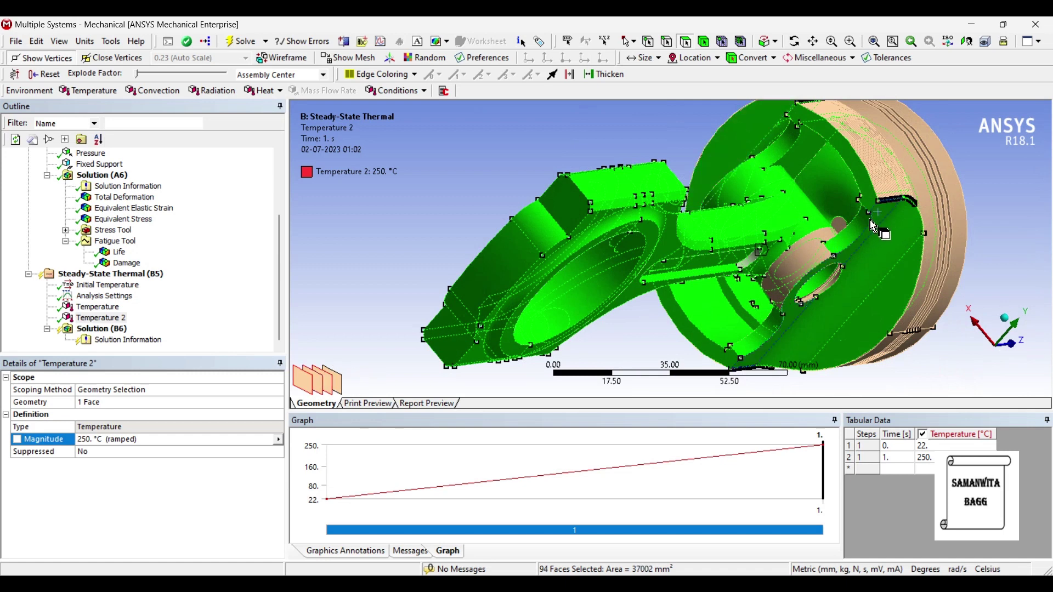
ctrl+click(814, 272)
ctrl+click(844, 230)
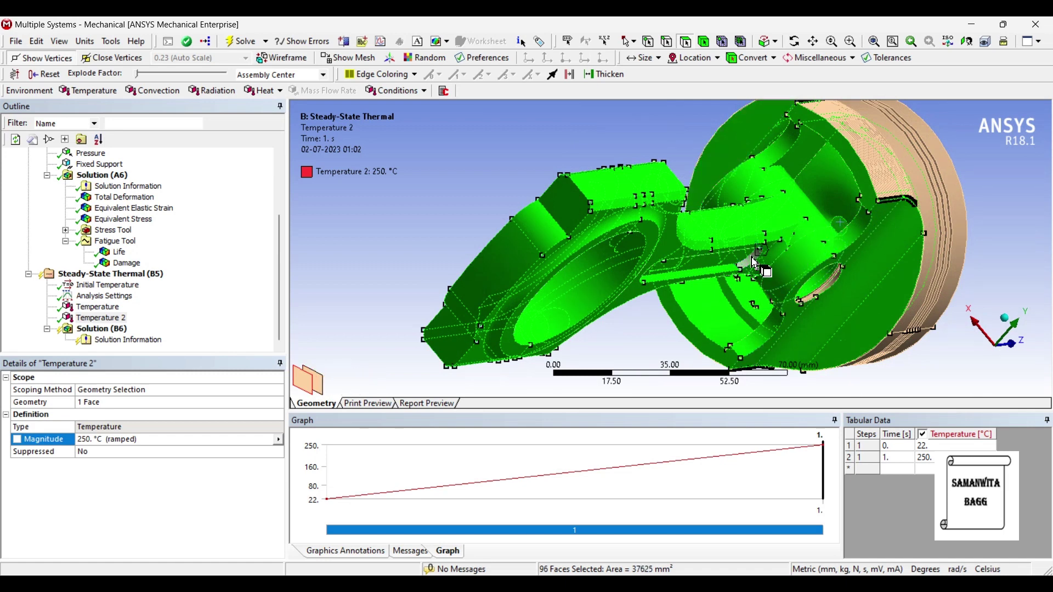
ctrl+click(759, 275)
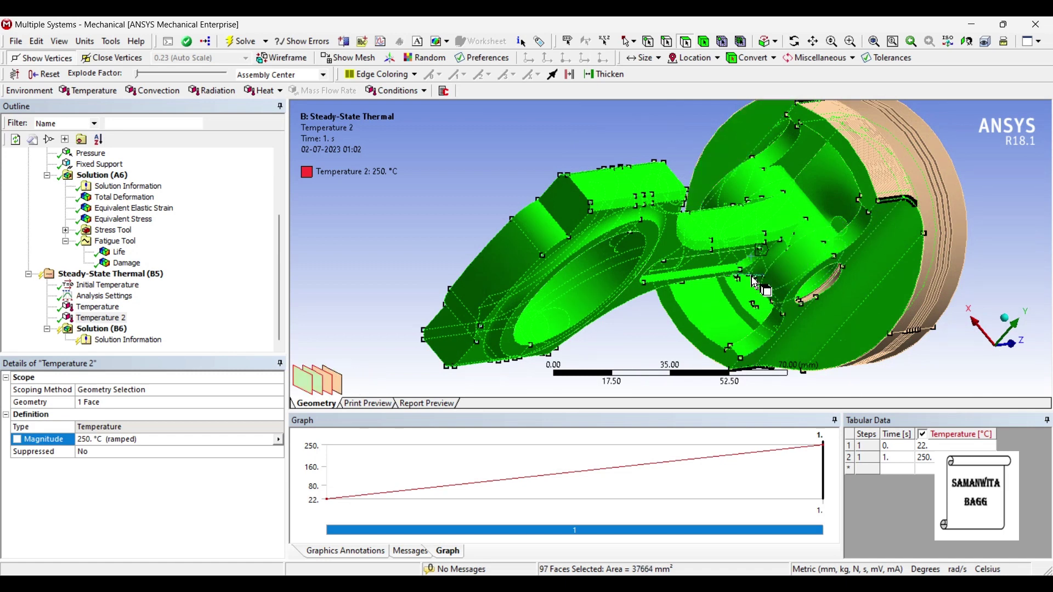
ctrl+click(825, 291)
middle_drag(842, 268, 821, 278)
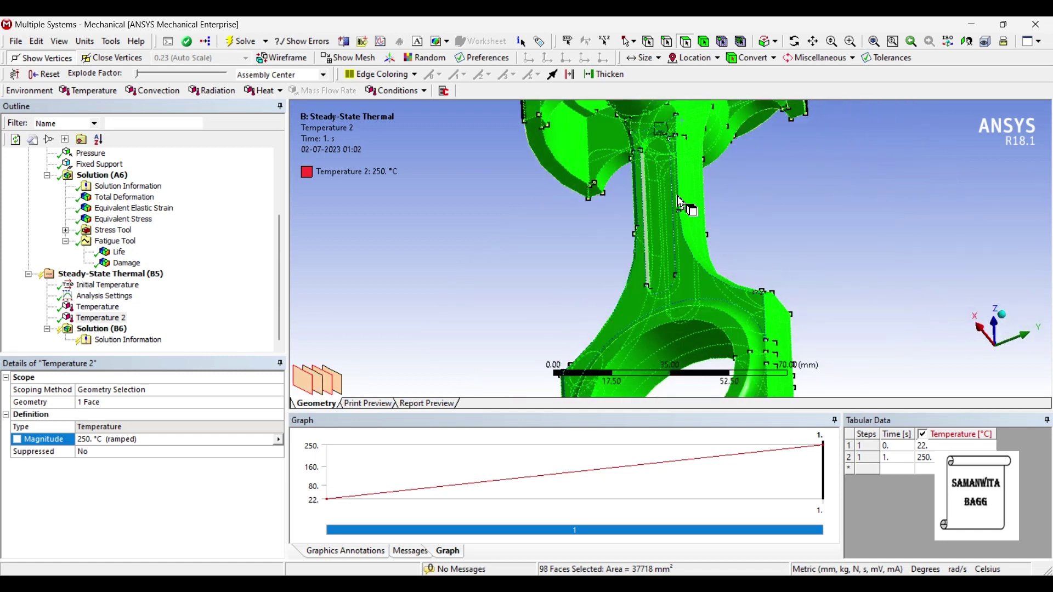
ctrl+click(647, 197)
scroll(721, 188, down, 5)
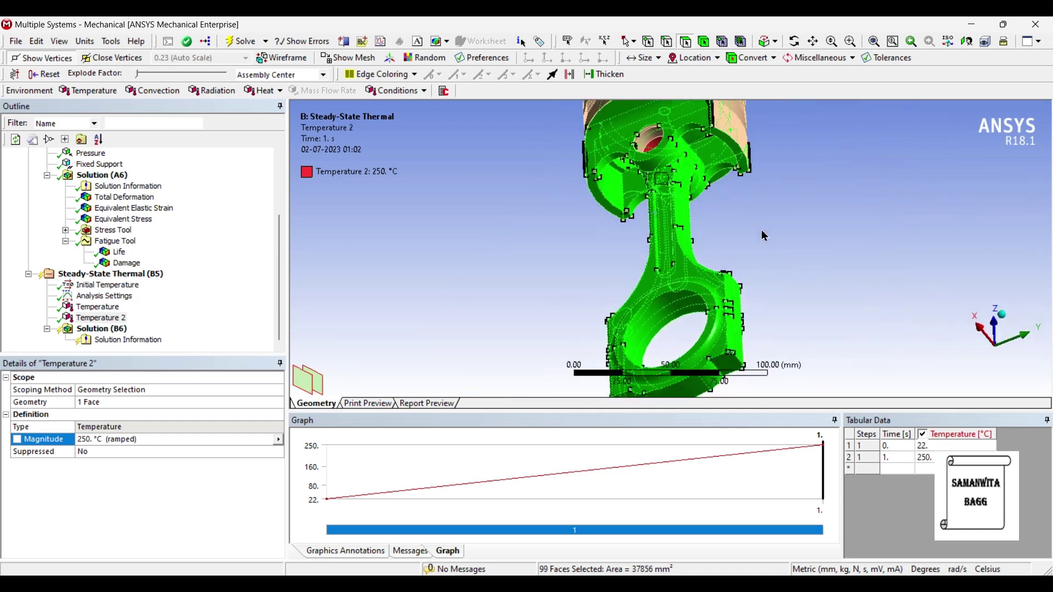
middle_drag(845, 211, 857, 215)
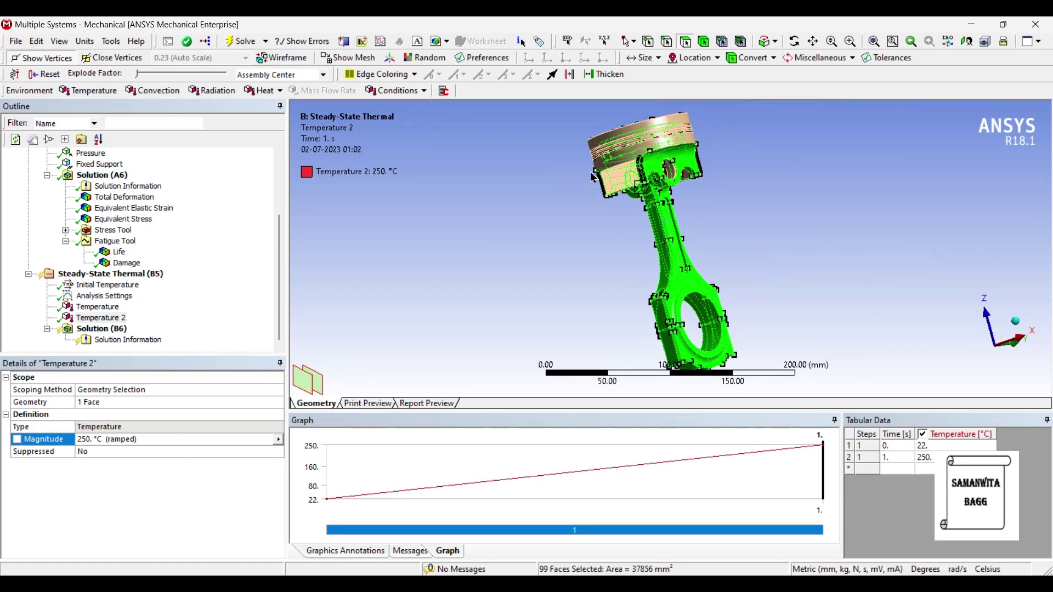
ctrl+click(646, 137)
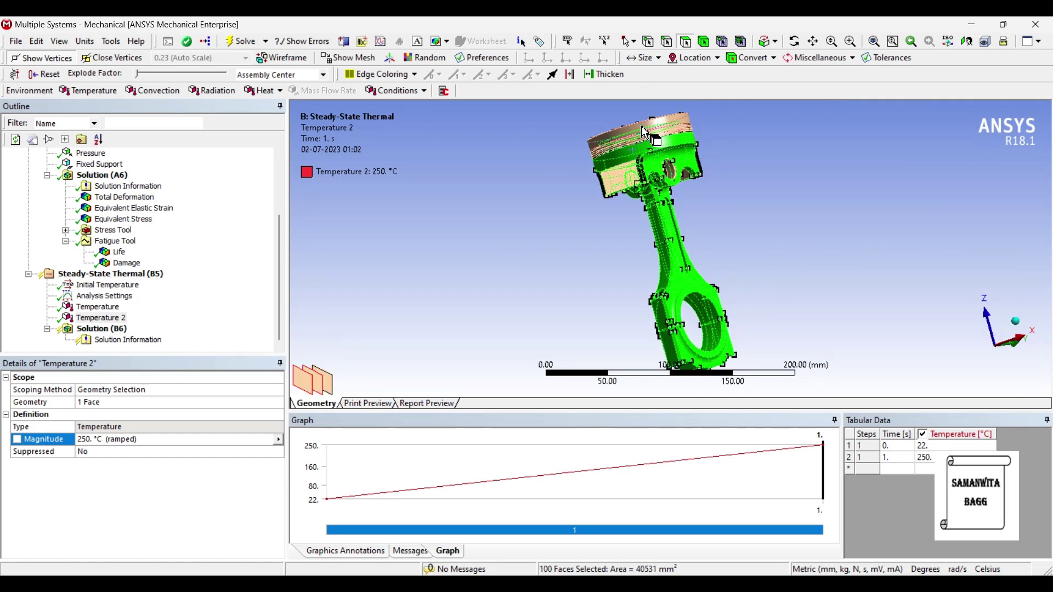
ctrl+click(645, 135)
middle_drag(645, 134, 485, 200)
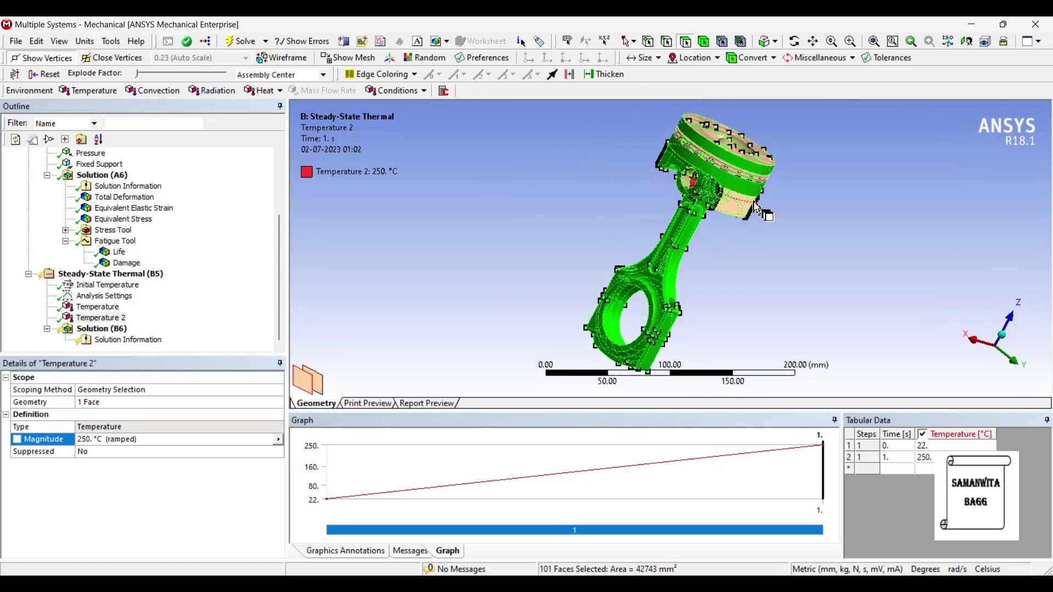
middle_drag(568, 312, 634, 294)
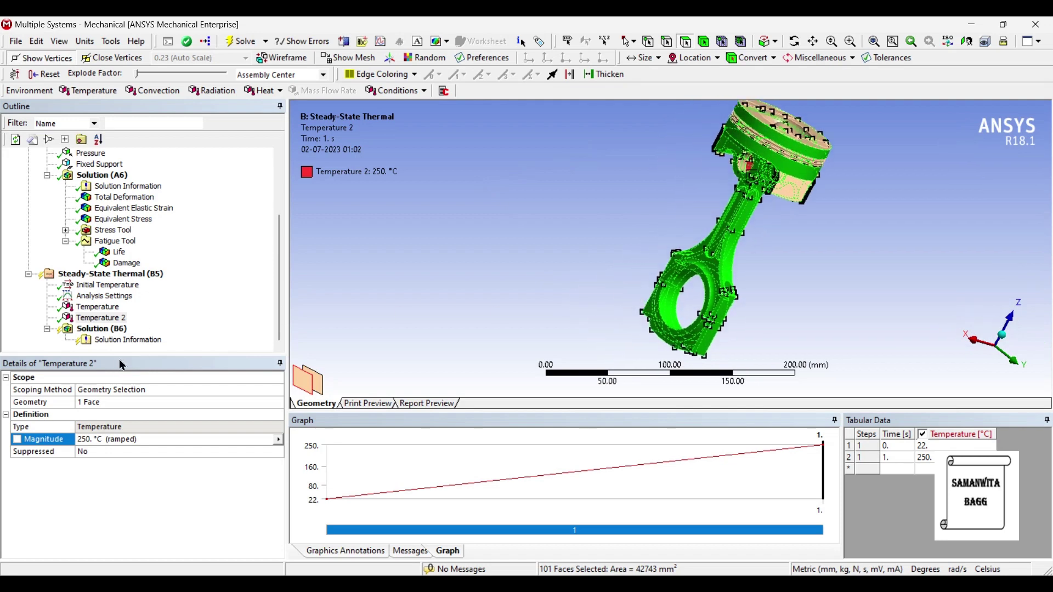
- Insert a Convection load on the 101 selected faces
right_click(778, 163)
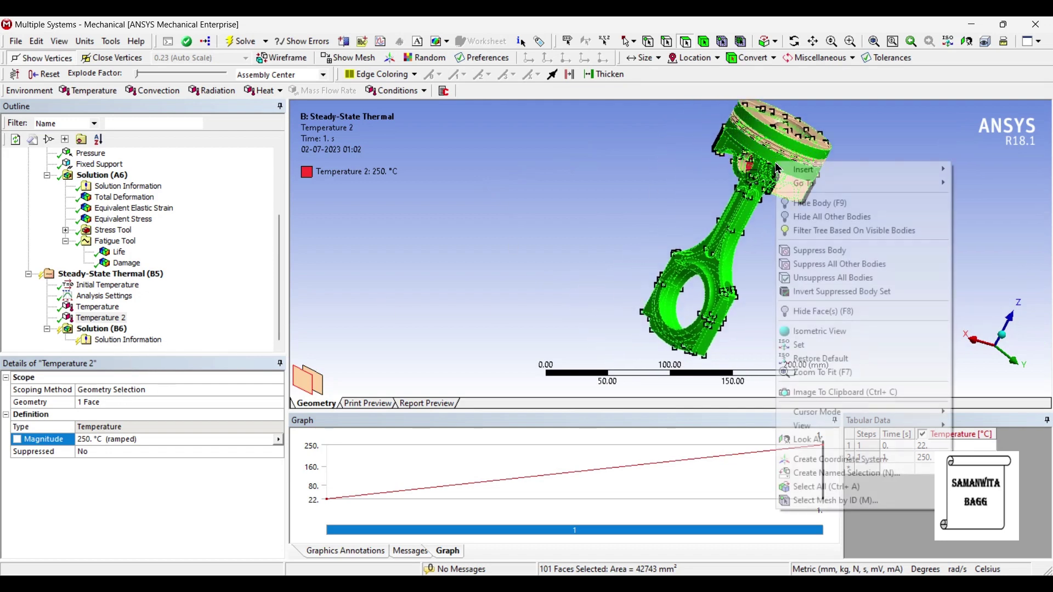
mouse_move(808, 176)
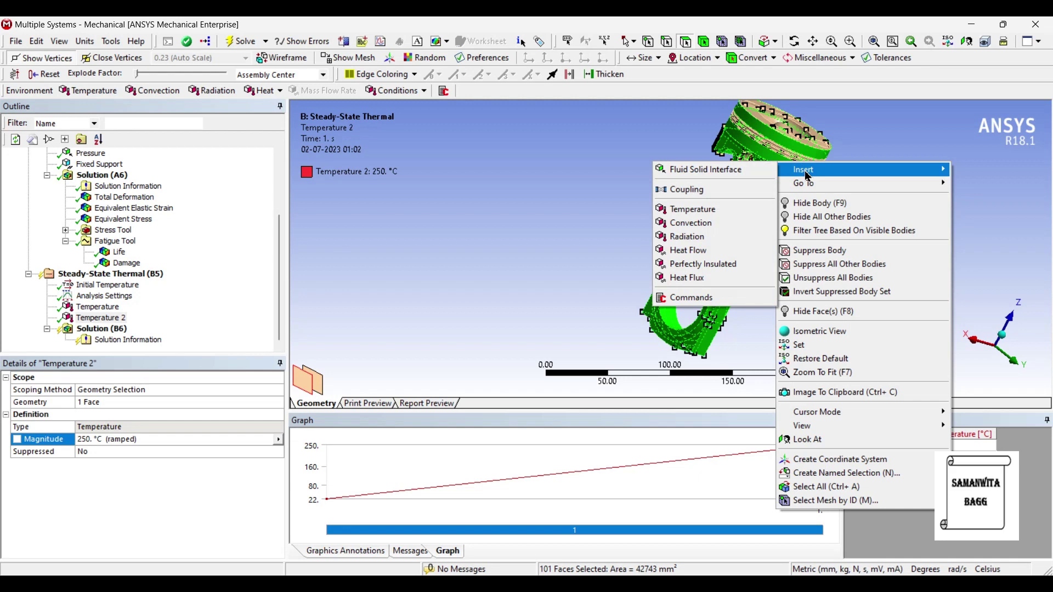
click(691, 223)
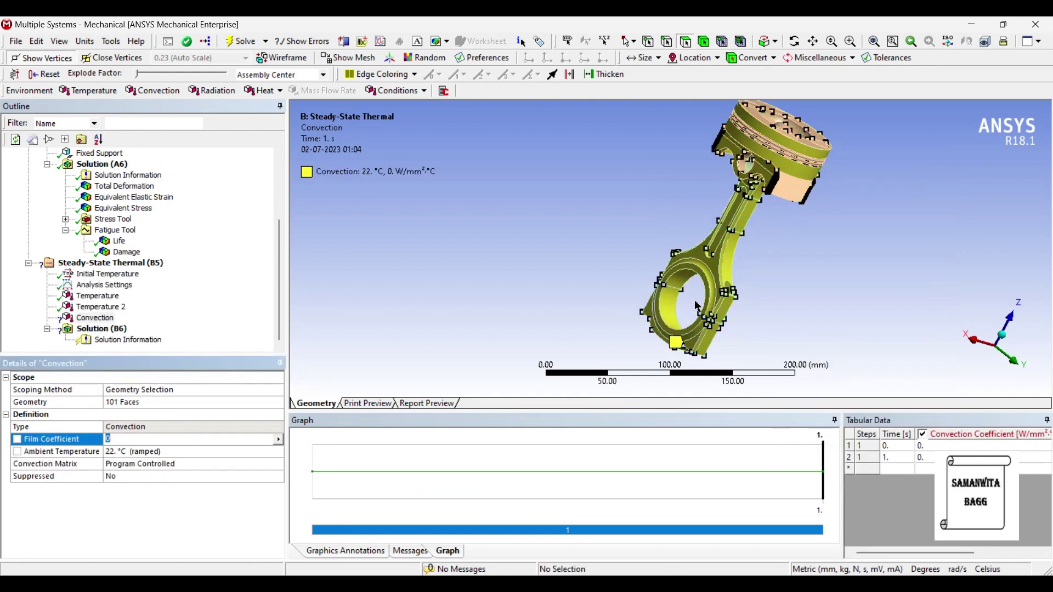
middle_drag(698, 306, 330, 384)
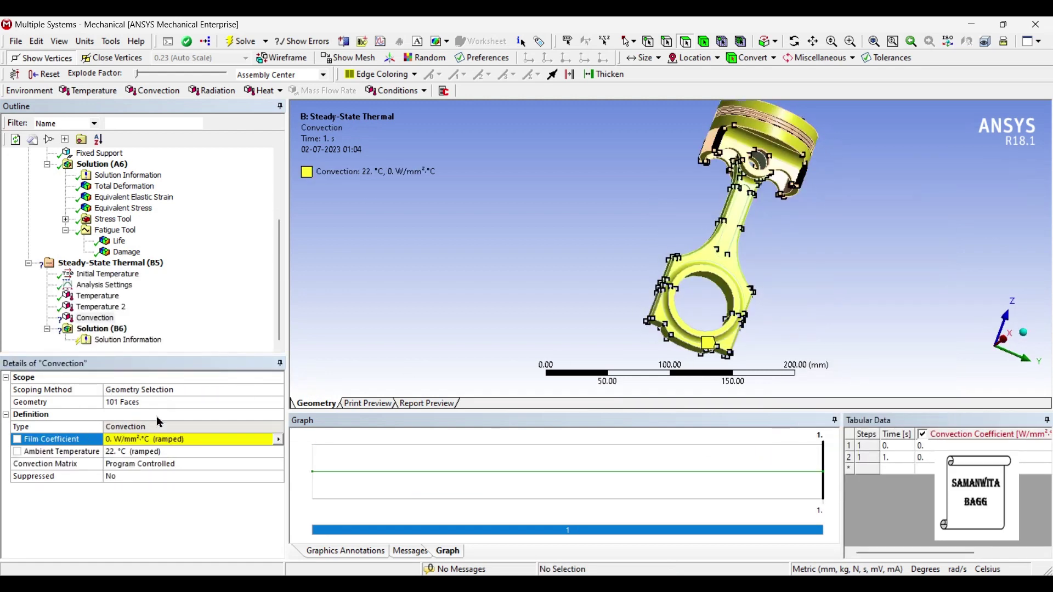
- Set the convection film coefficient to 5e-4 W/mm²·°C and ambient temperature to 40 °C
click(128, 443)
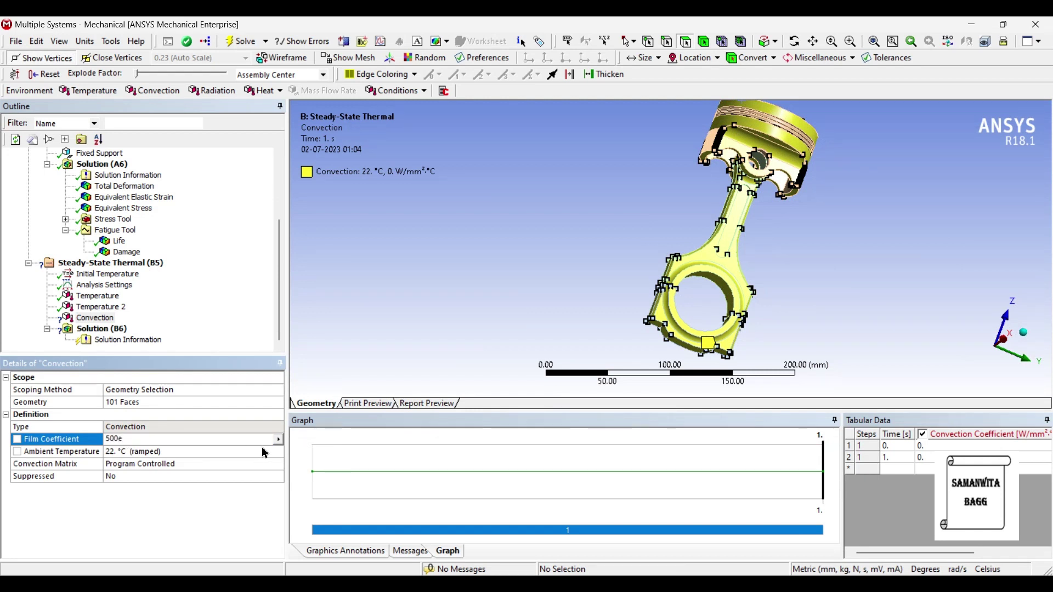
key(Return)
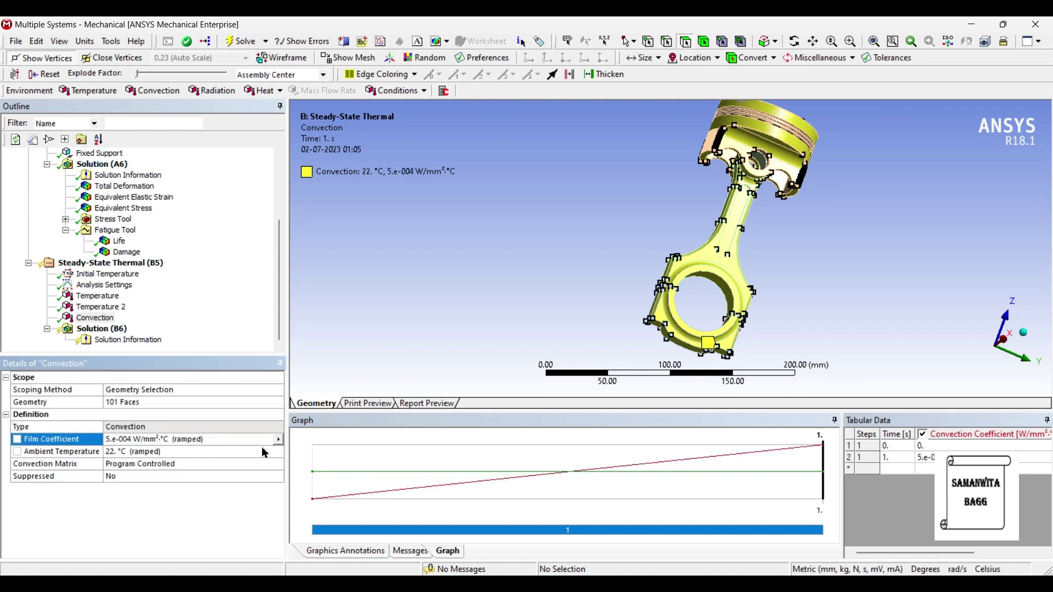
click(154, 450)
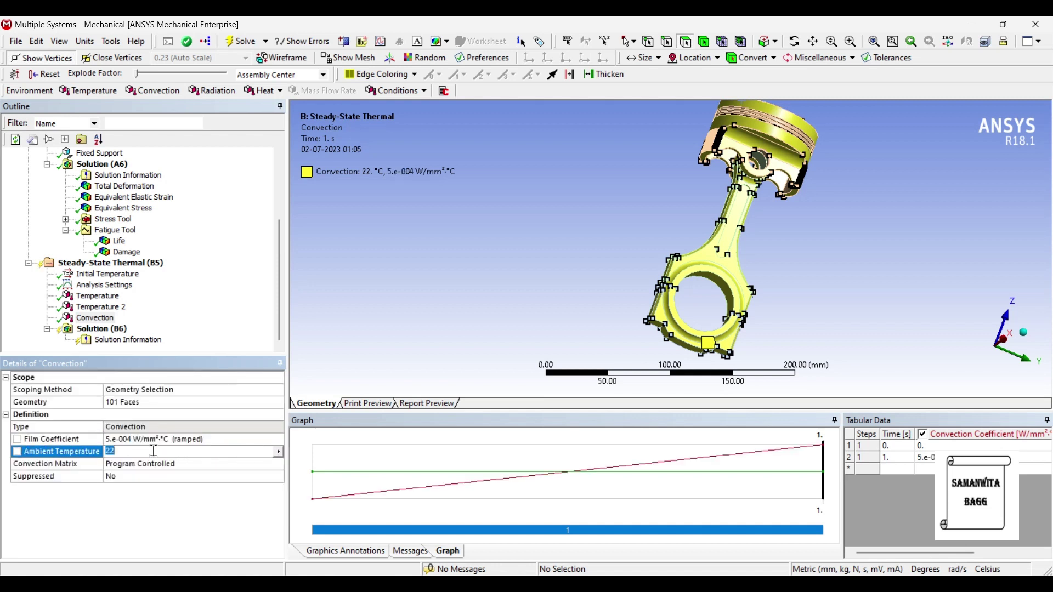
key(Return)
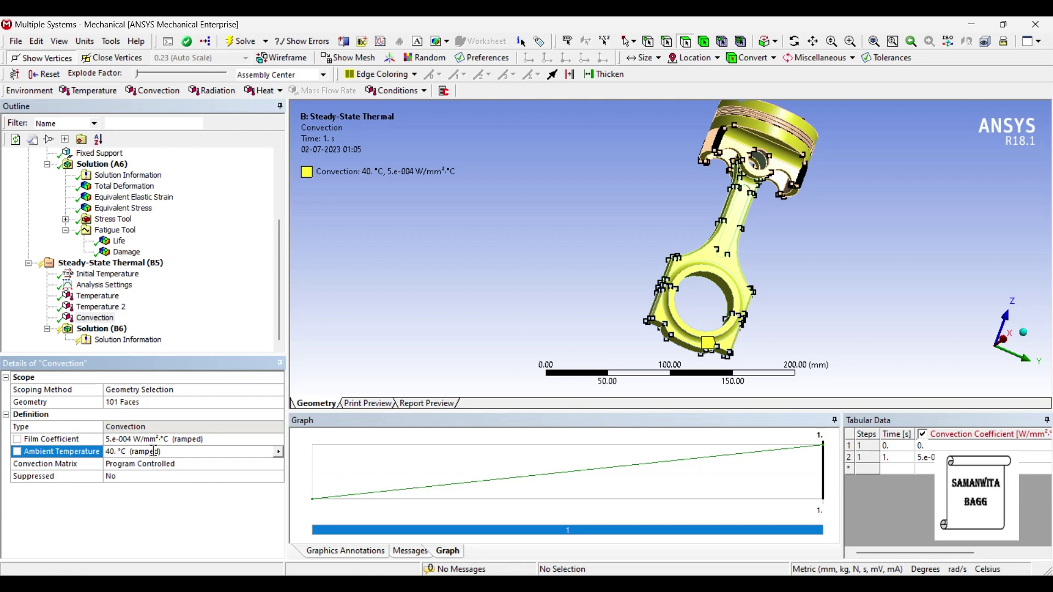
middle_drag(685, 318, 683, 216)
scroll(689, 227, up, 3)
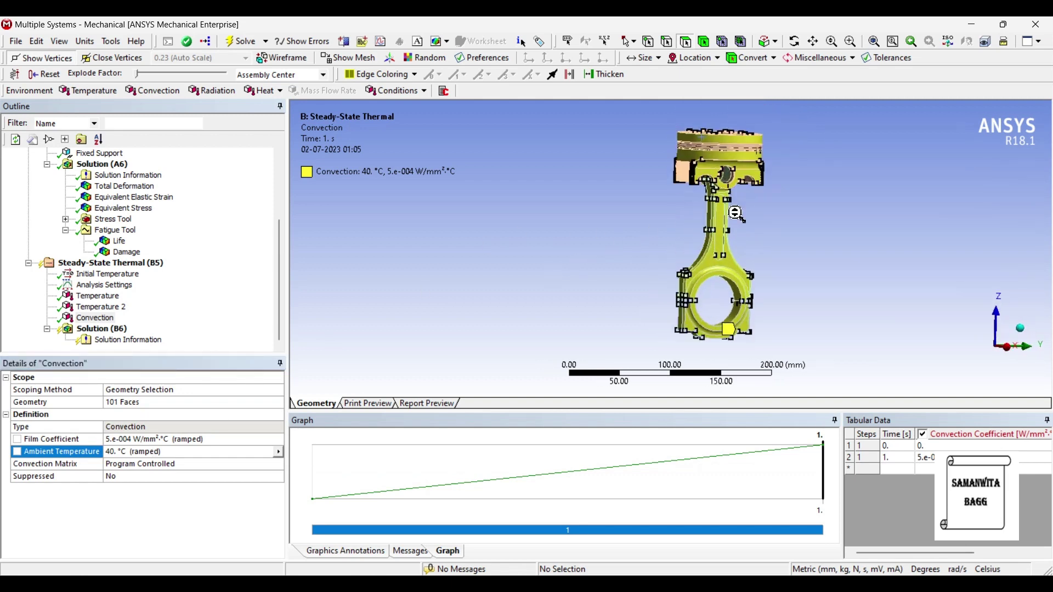
click(128, 331)
- Insert a Temperature result into the thermal Solution
right_click(122, 329)
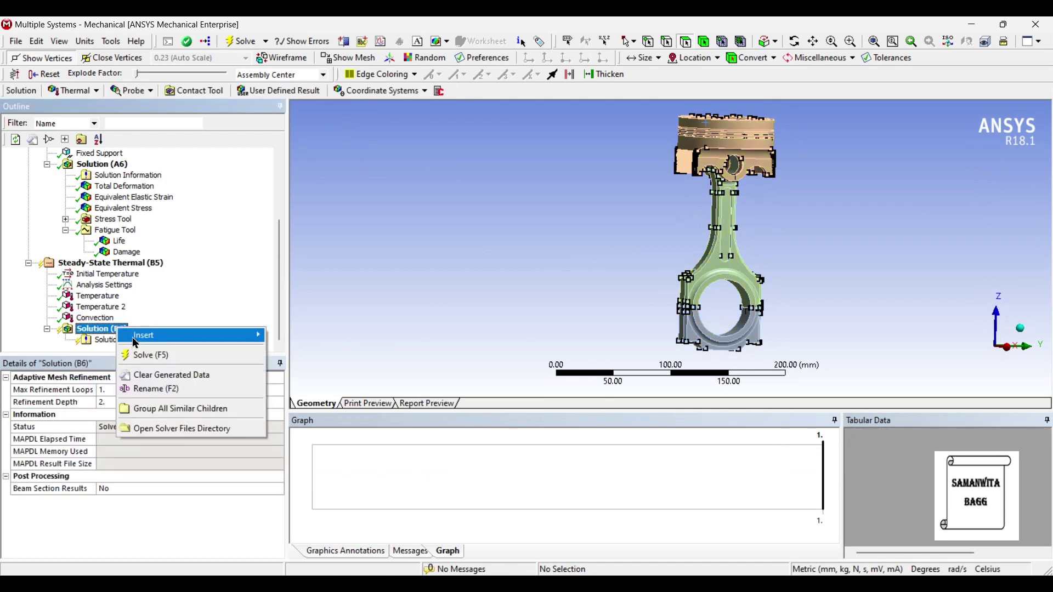
mouse_move(140, 337)
mouse_move(322, 336)
click(422, 335)
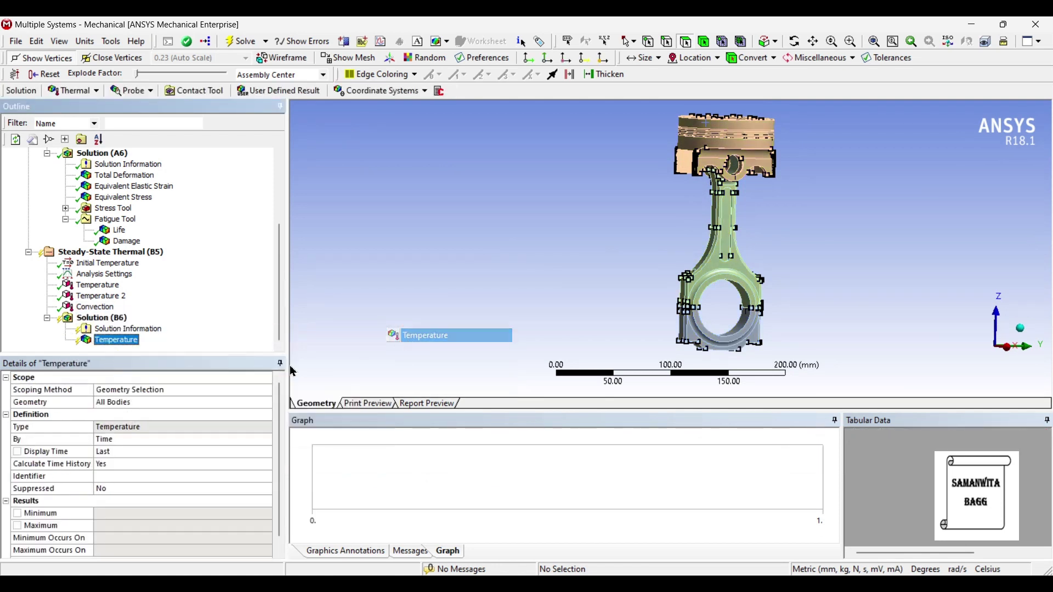
- Add a Total Heat Flux result and solve the steady-state thermal analysis
click(124, 320)
right_click(124, 322)
mouse_move(228, 329)
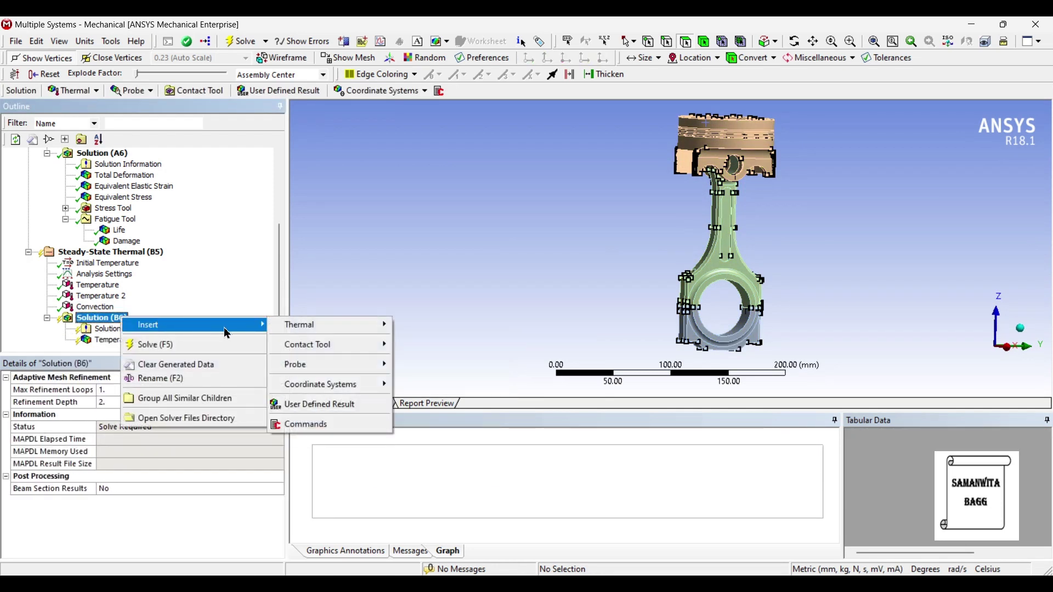
mouse_move(334, 333)
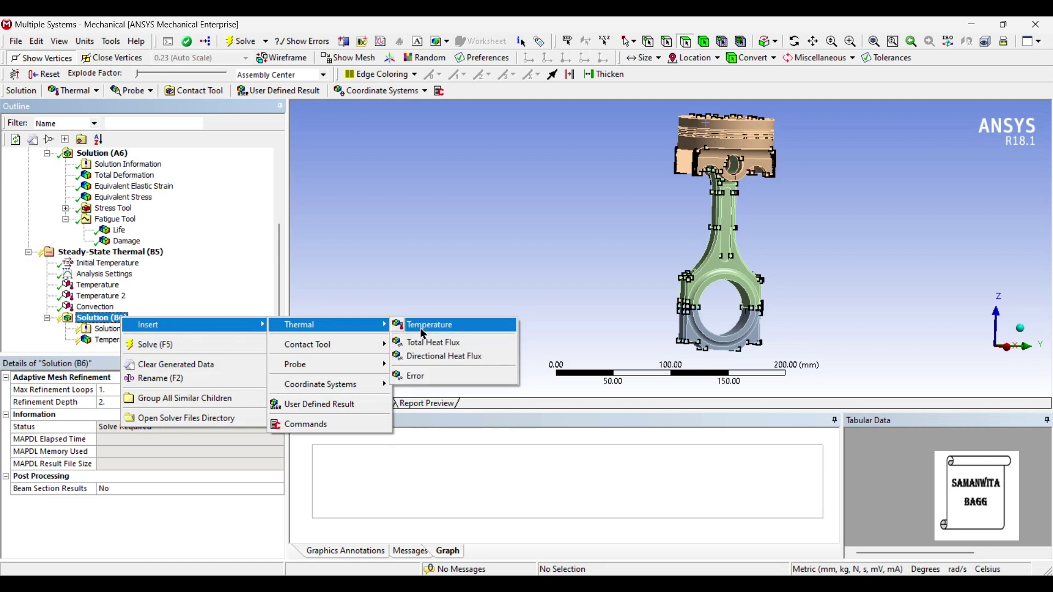
click(446, 343)
click(102, 307)
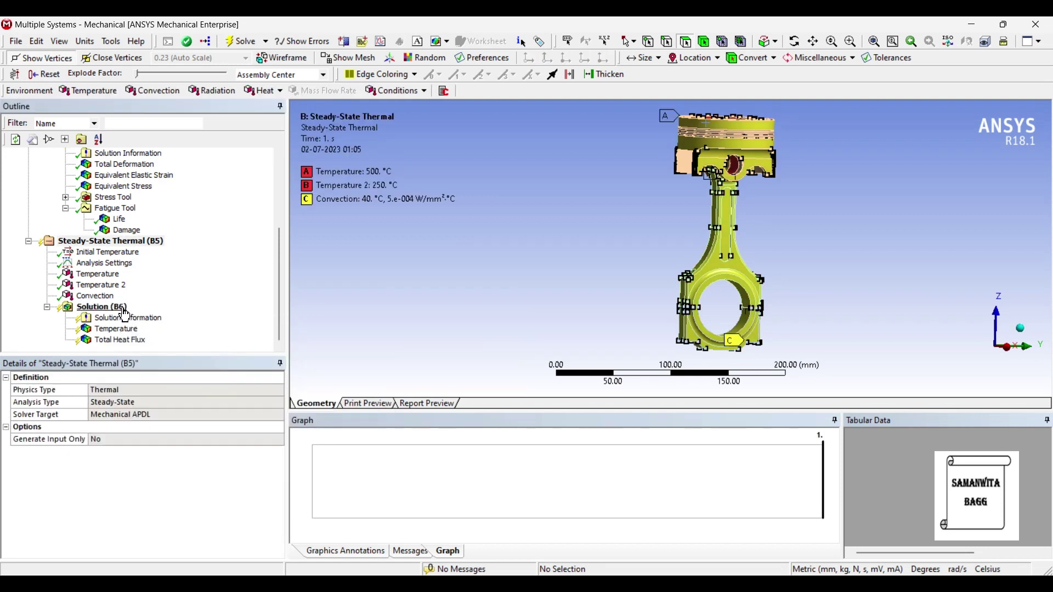
click(242, 47)
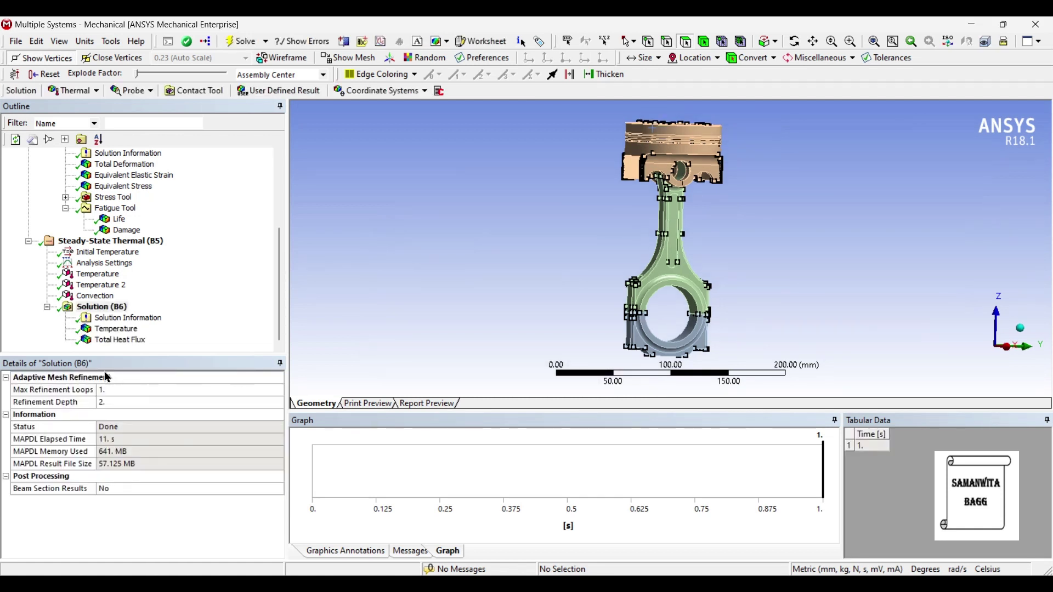
- Display and animate the temperature contour (41.516 to 500.16 °C), then select Total Heat Flux
click(113, 329)
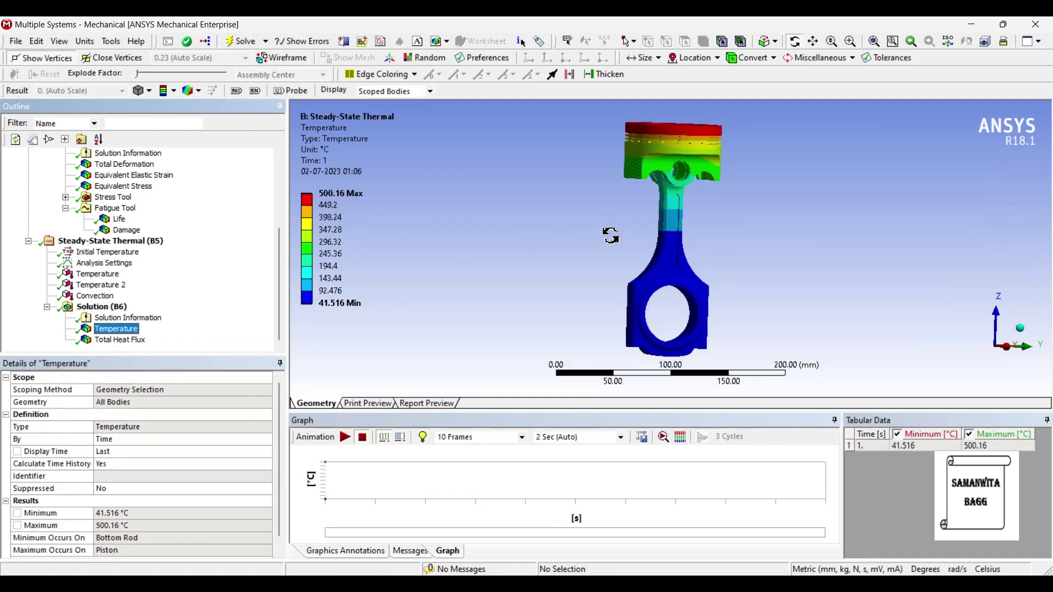
drag(612, 240, 550, 235)
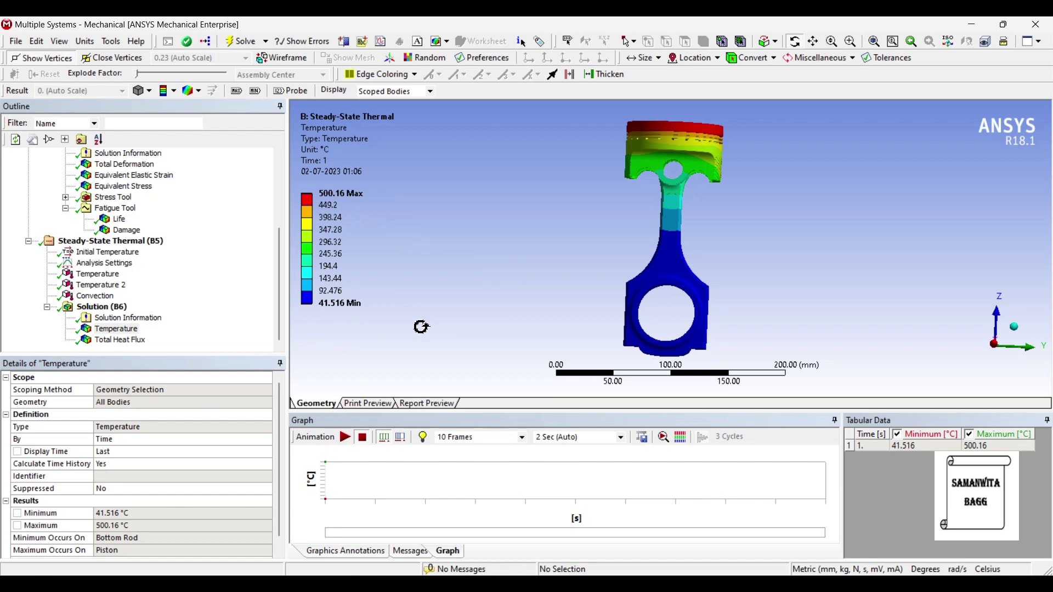
click(345, 438)
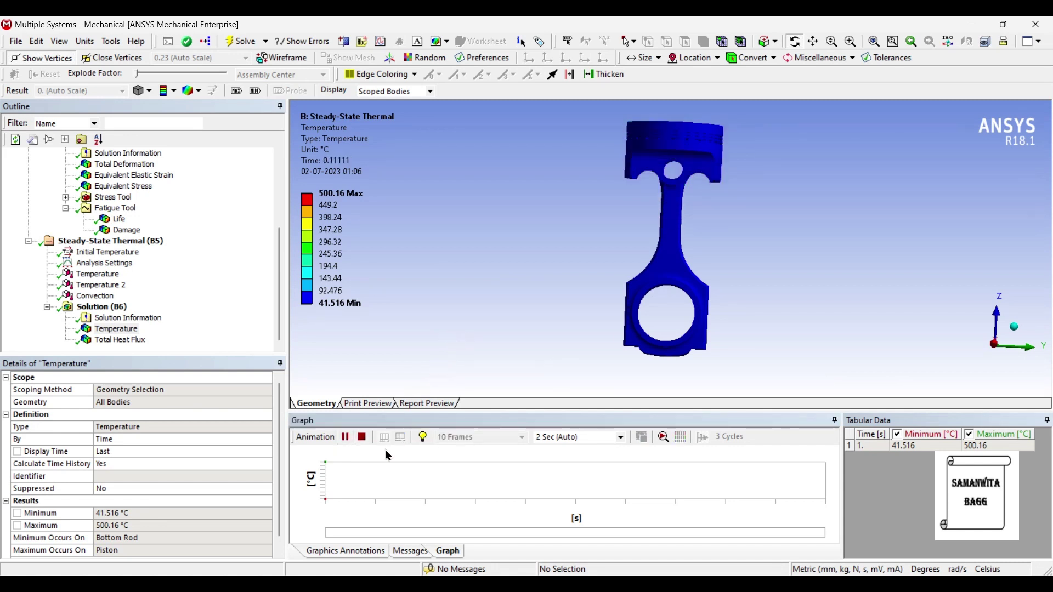
click(345, 437)
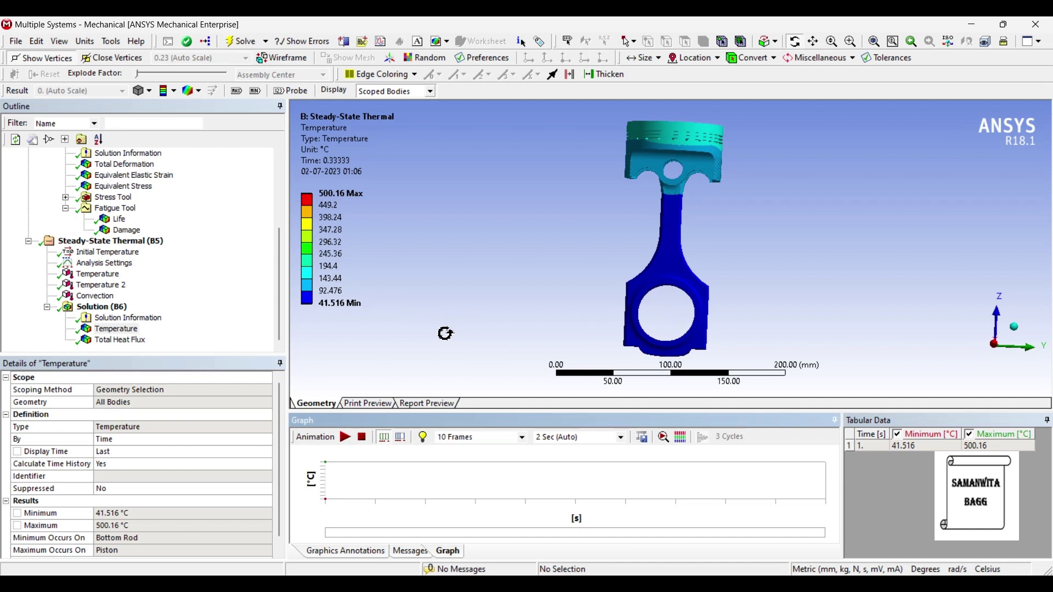
click(120, 340)
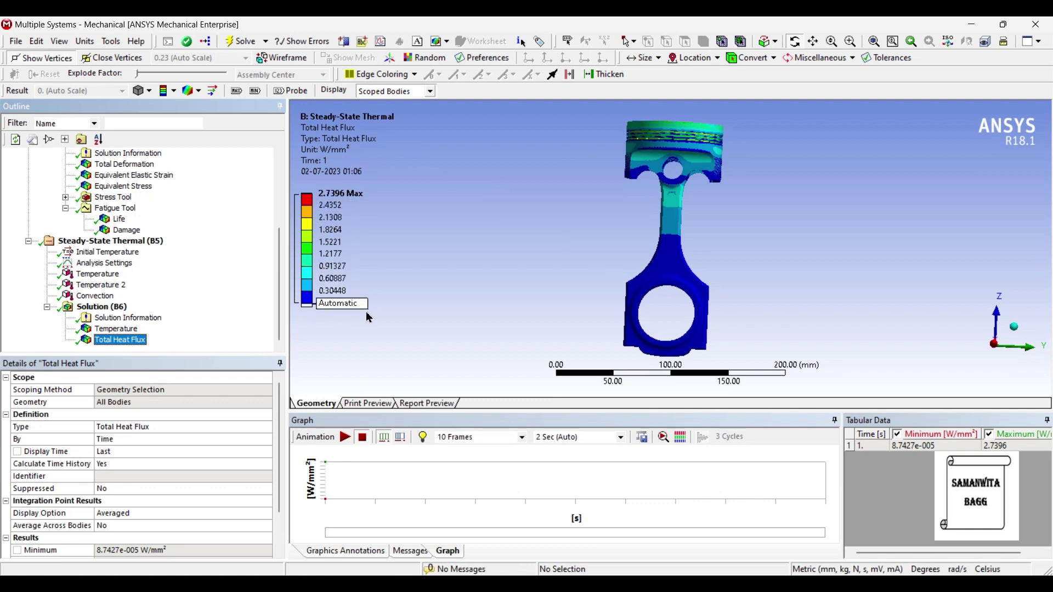
- Tilt the piston top into view and animate the heat flux contour, pausing at time 0.11111
click(674, 133)
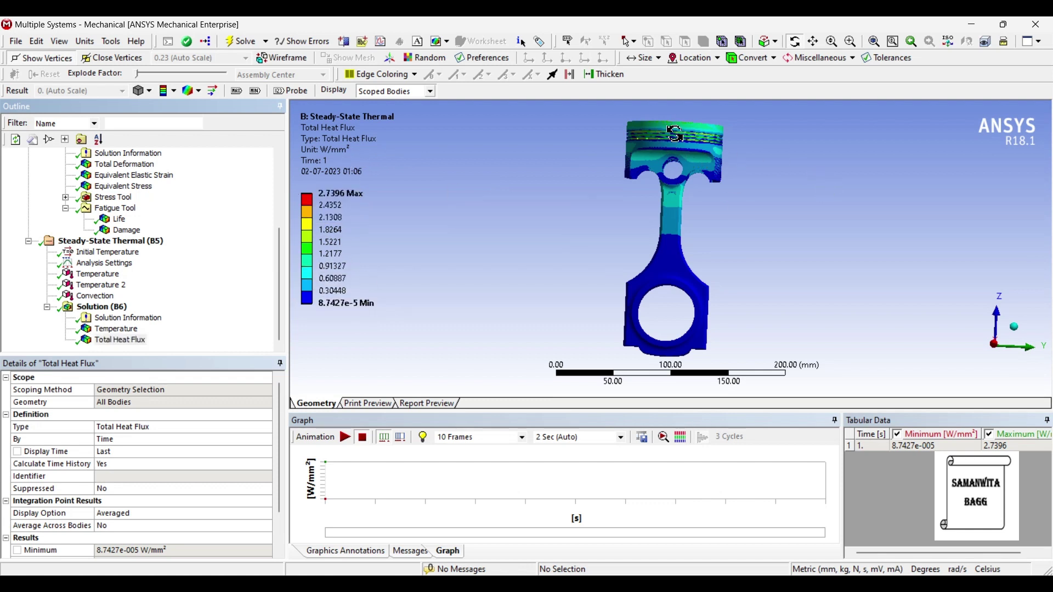
drag(674, 133, 643, 227)
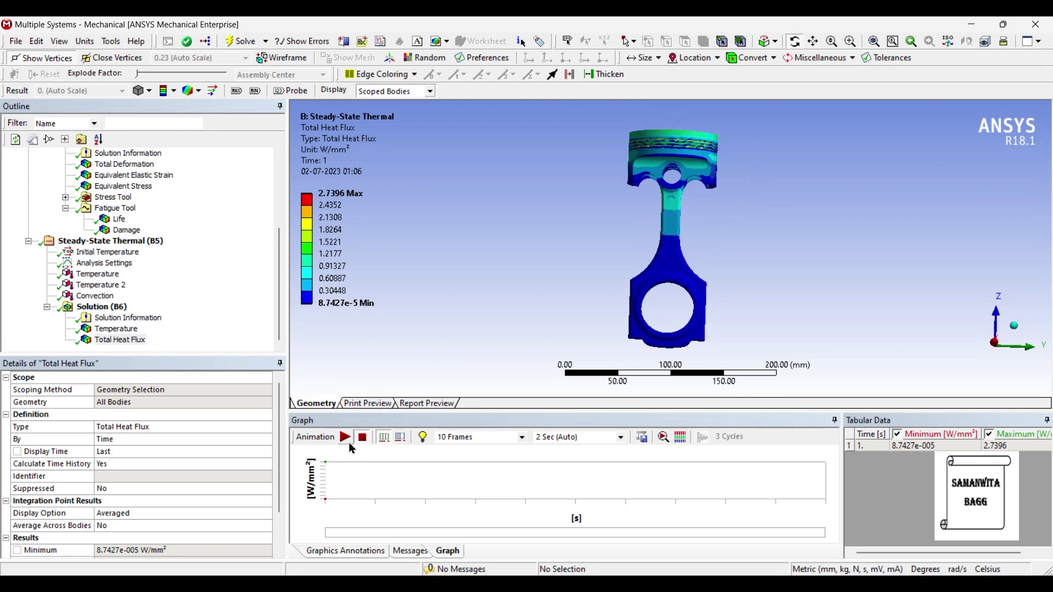
click(359, 410)
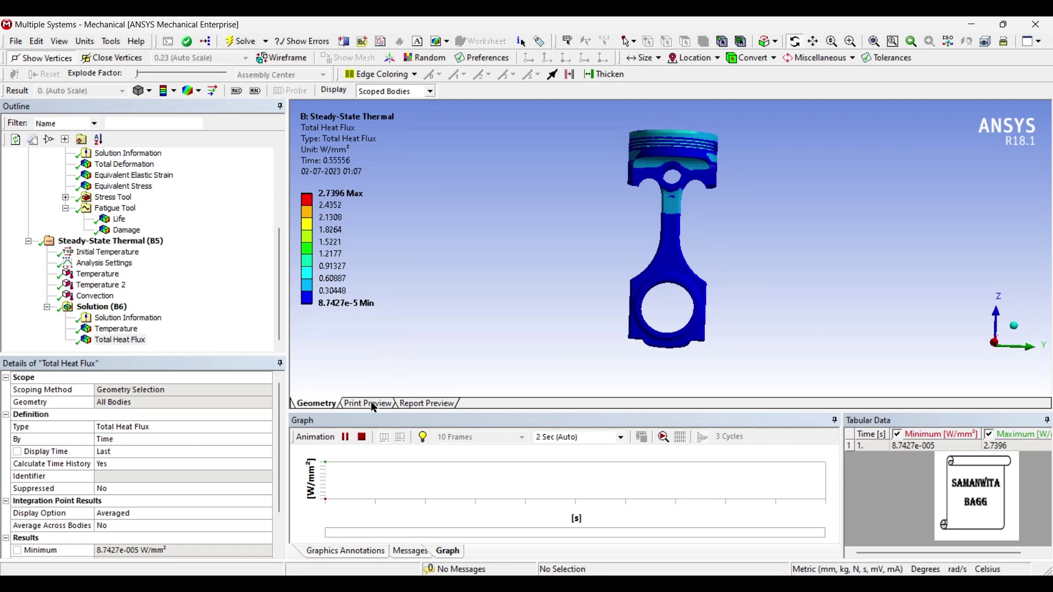
click(353, 437)
scroll(158, 305, up, 2)
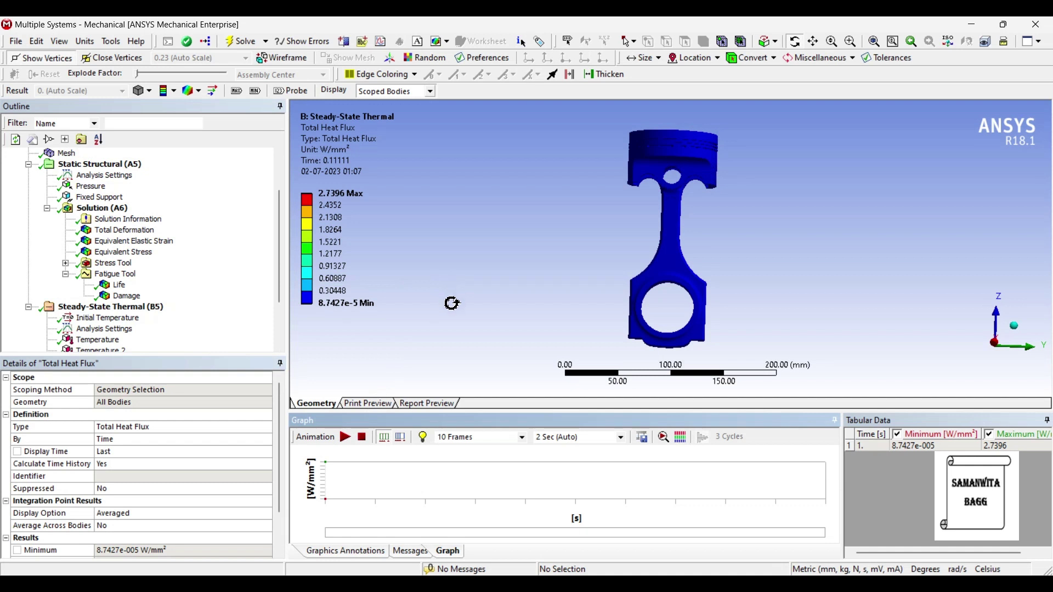
scroll(249, 306, up, 2)
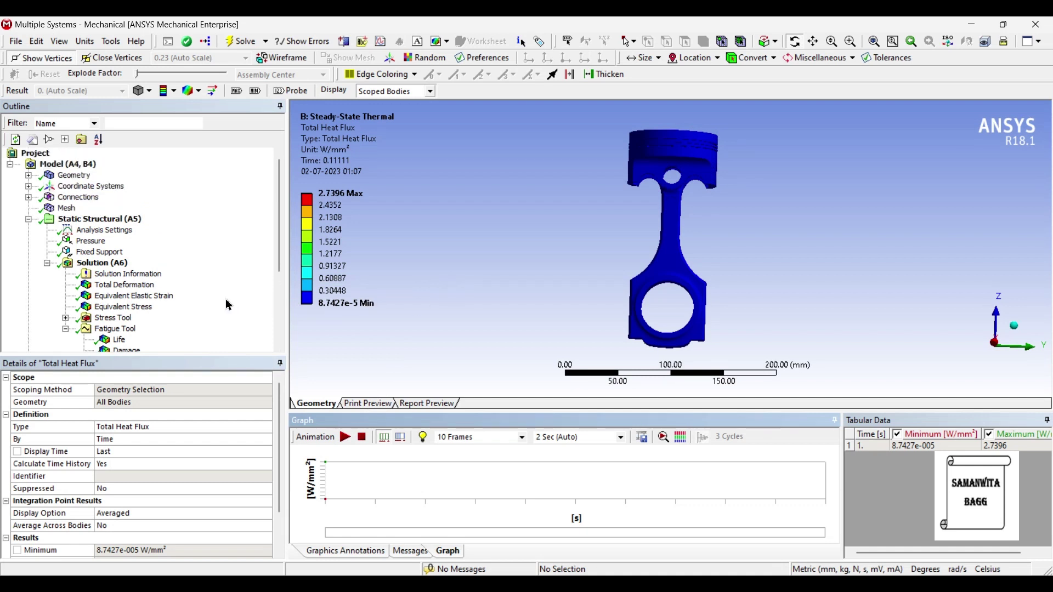